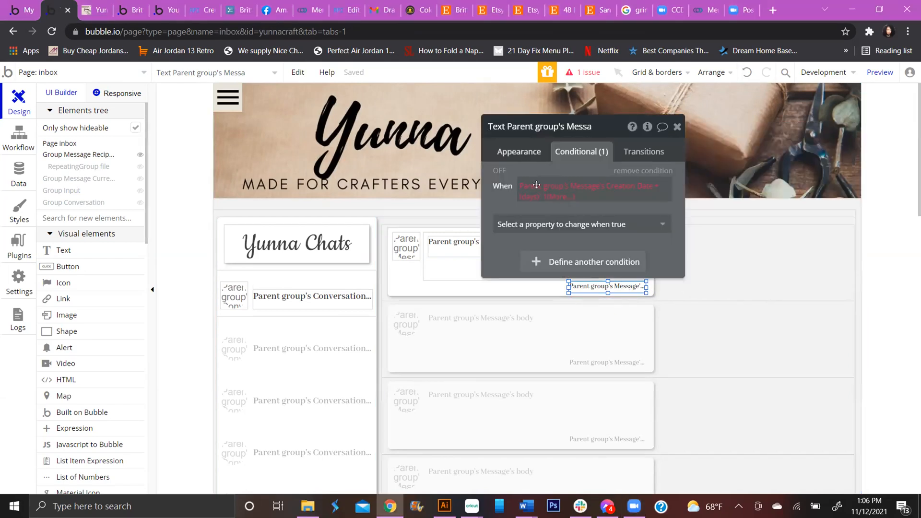
# Step: Review the message creation date text's appearance settings and check how the timestamp displays in the live inbox preview
pyautogui.click(522, 152)
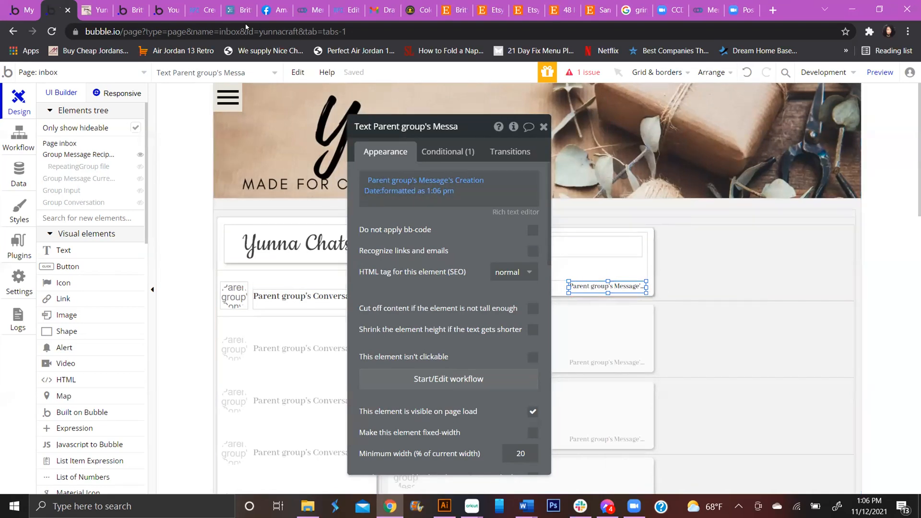
pyautogui.click(93, 9)
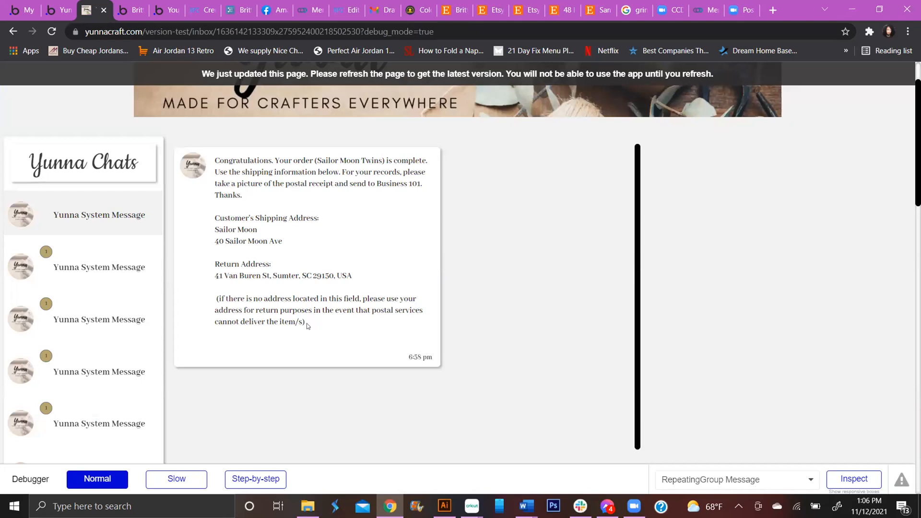
pyautogui.scroll(-2, 122, 350)
pyautogui.scroll(1, 124, 350)
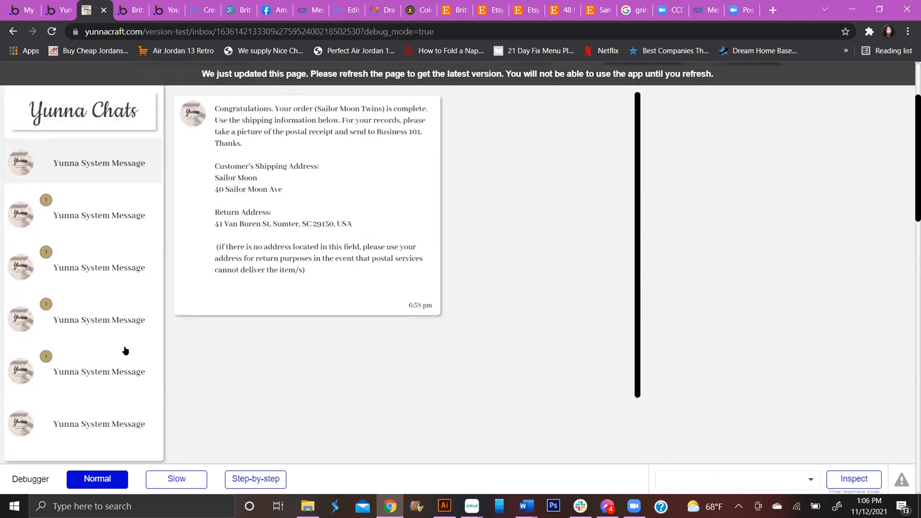
pyautogui.scroll(1, 125, 351)
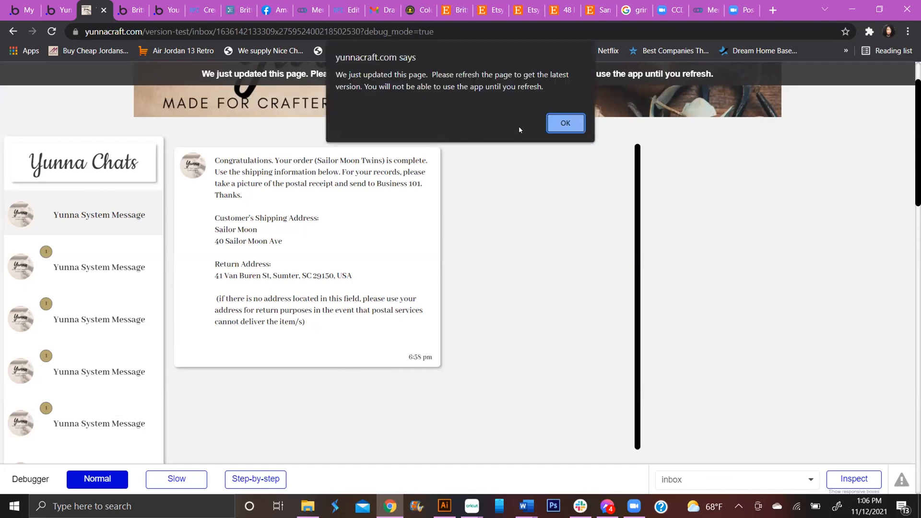
pyautogui.click(58, 10)
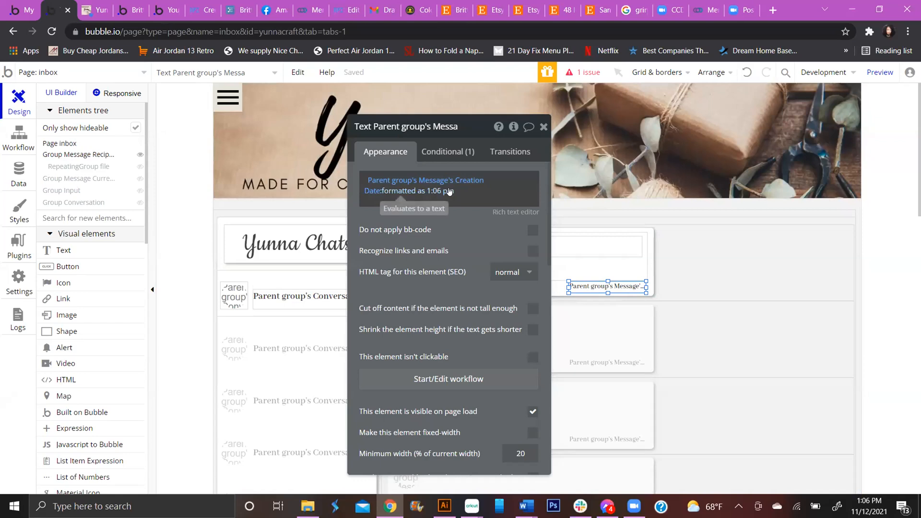
# Step: Open the conditional settings of the message creation date text and review its condition on the creation date
pyautogui.click(458, 152)
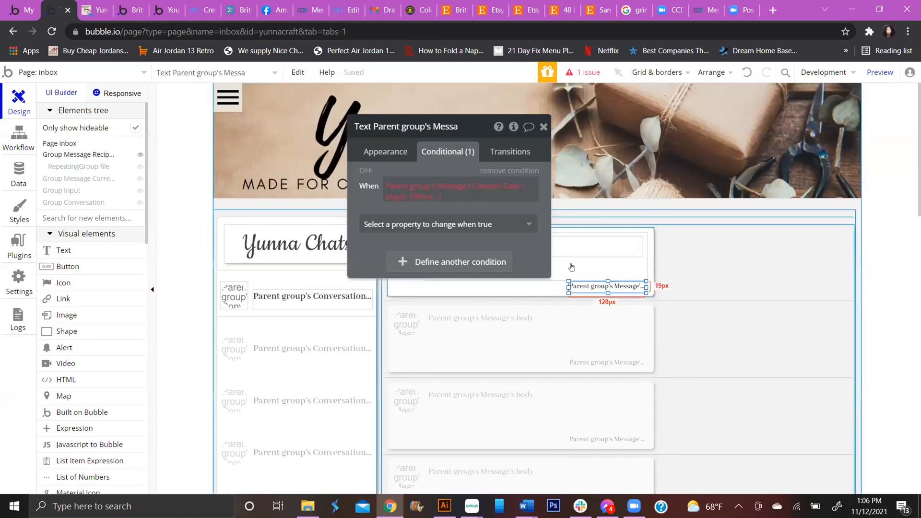
pyautogui.moveTo(436, 199)
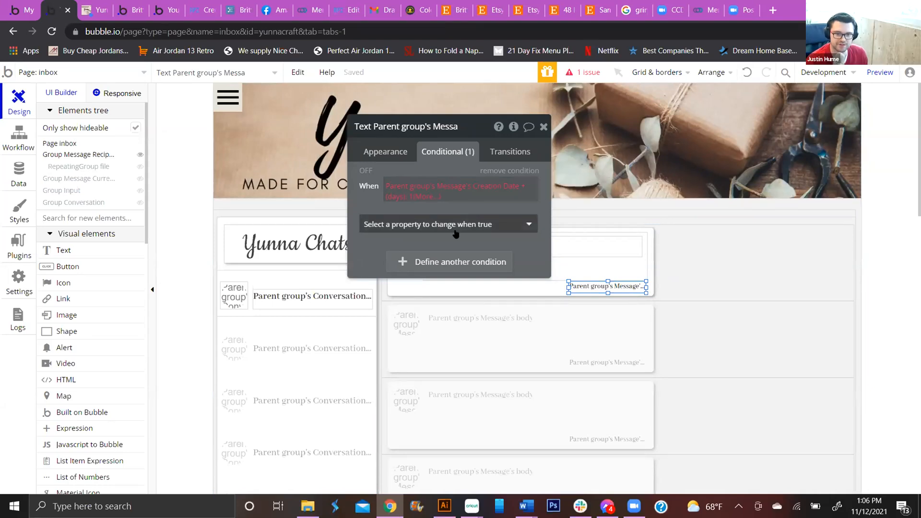
pyautogui.moveTo(457, 231)
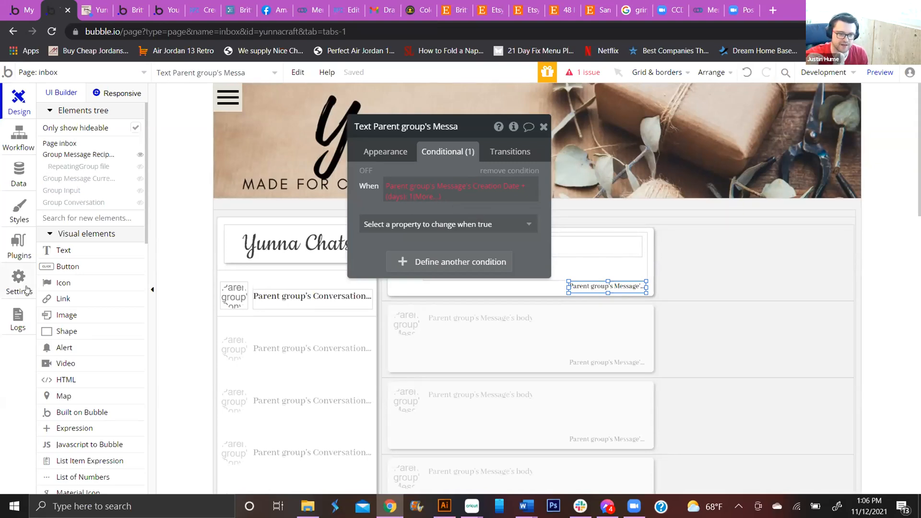
# Step: Open the plugin installer from the app's plugins and search for "relative time"
pyautogui.click(17, 244)
pyautogui.scroll(-2, 69, 252)
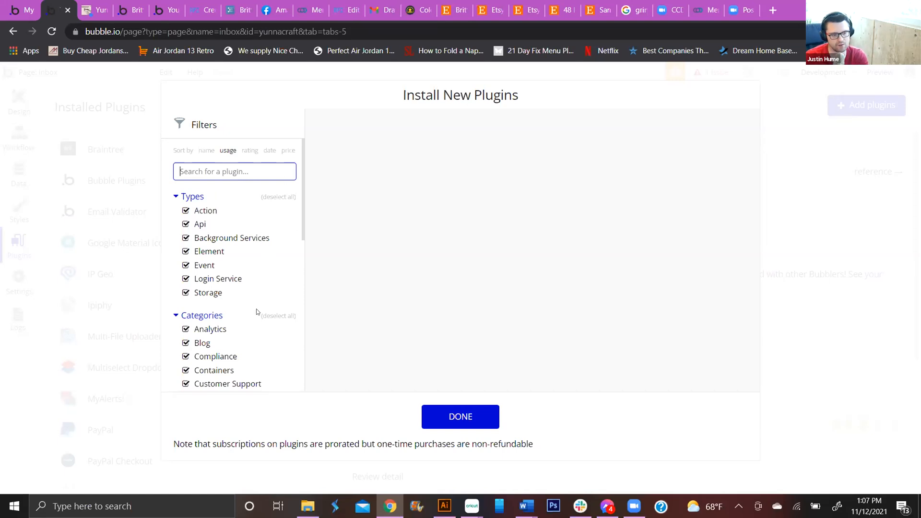
pyautogui.write('relative')
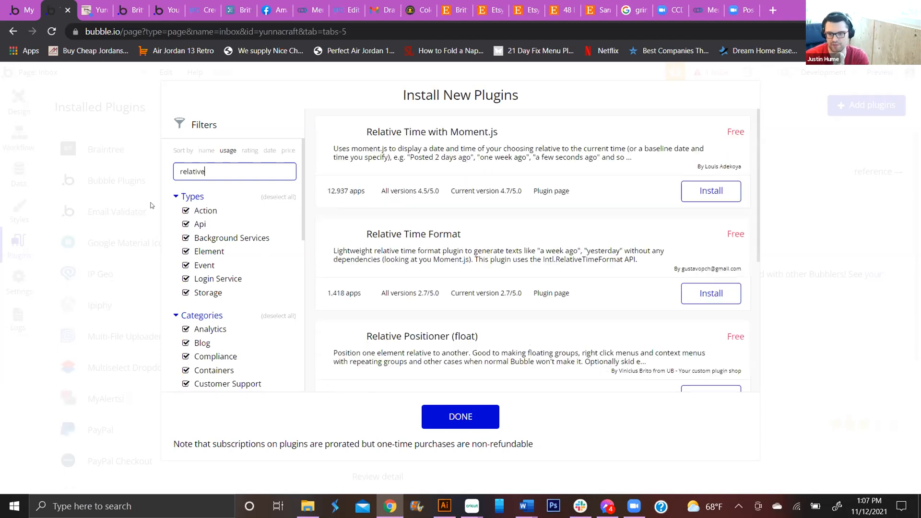
pyautogui.write(' time')
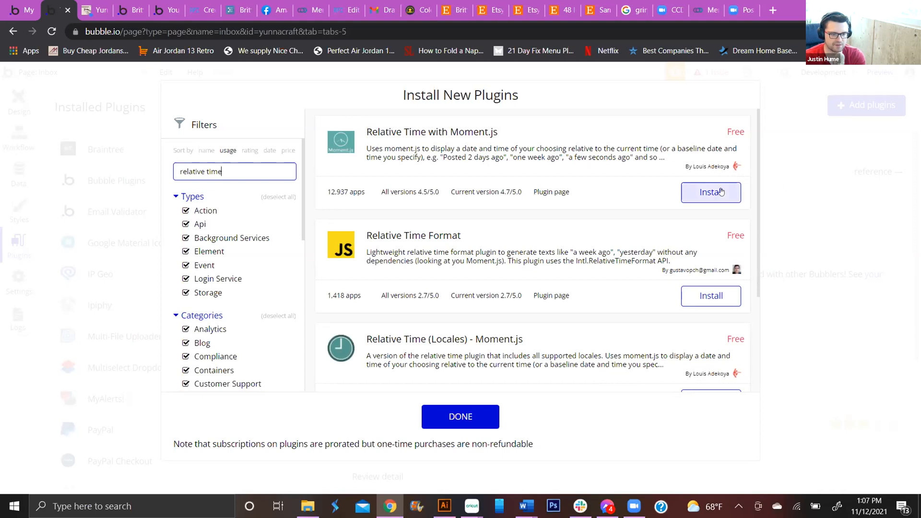
# Step: Install the Relative Time with Moment.js plugin, and uninstall it again
pyautogui.click(721, 192)
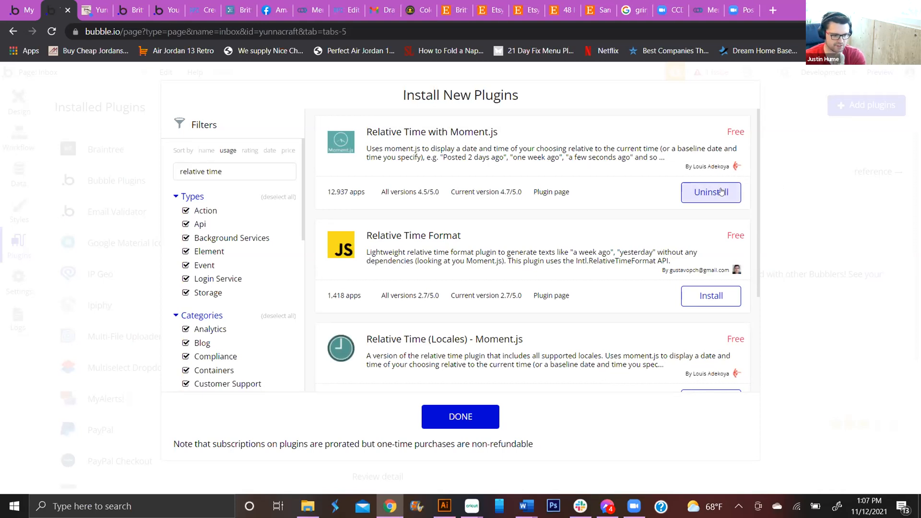
pyautogui.click(721, 192)
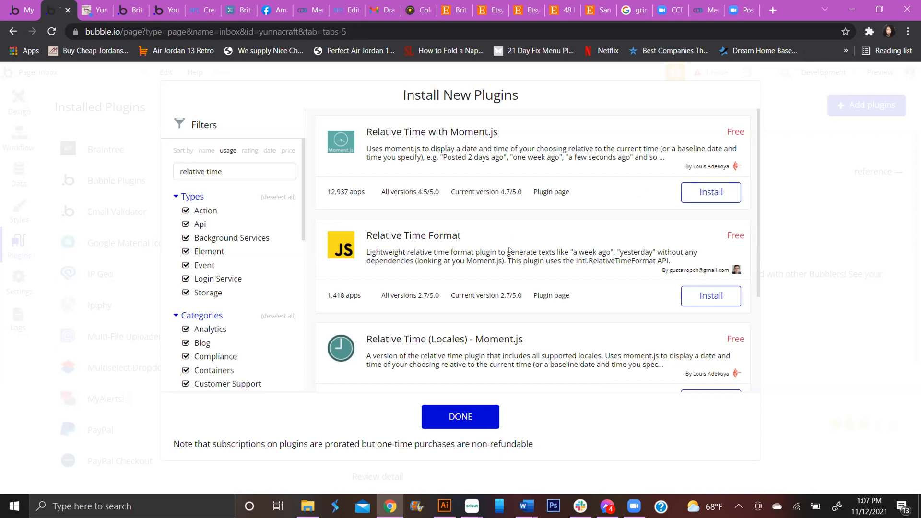
# Step: Look through the available relative time plugins and shorten the search term to "relative tim"
pyautogui.scroll(-3, 509, 250)
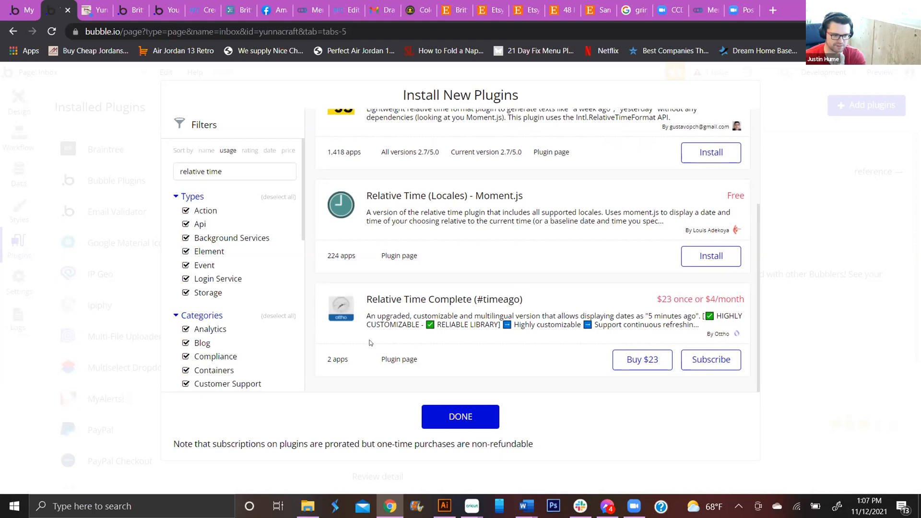
pyautogui.scroll(3, 607, 321)
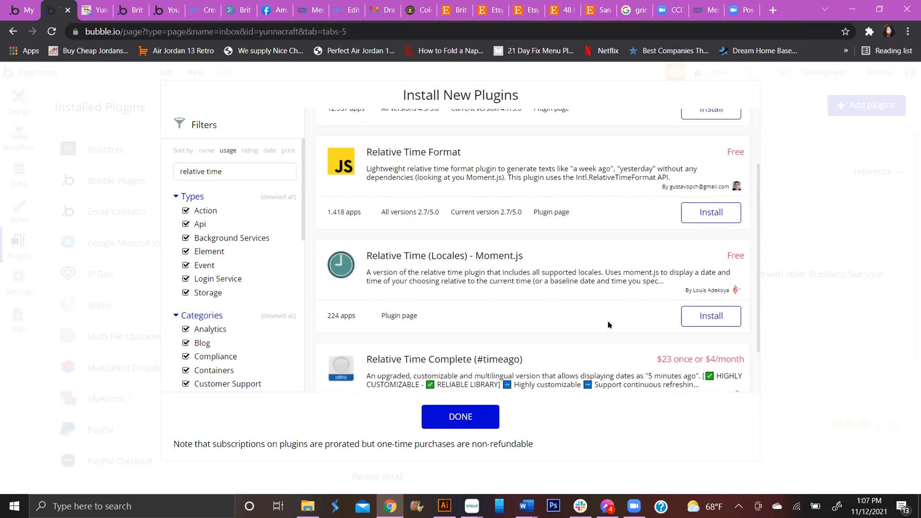
pyautogui.click(243, 165)
pyautogui.press('BackSpace')
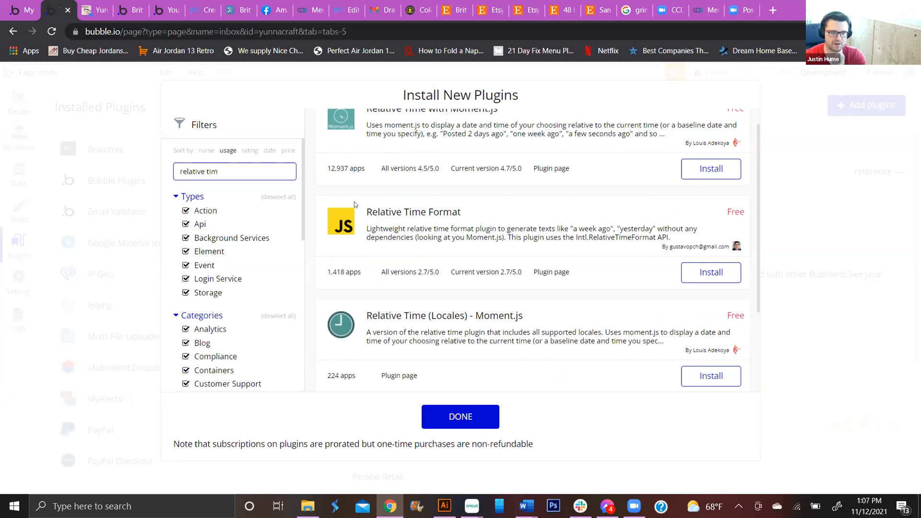
pyautogui.scroll(1, 477, 217)
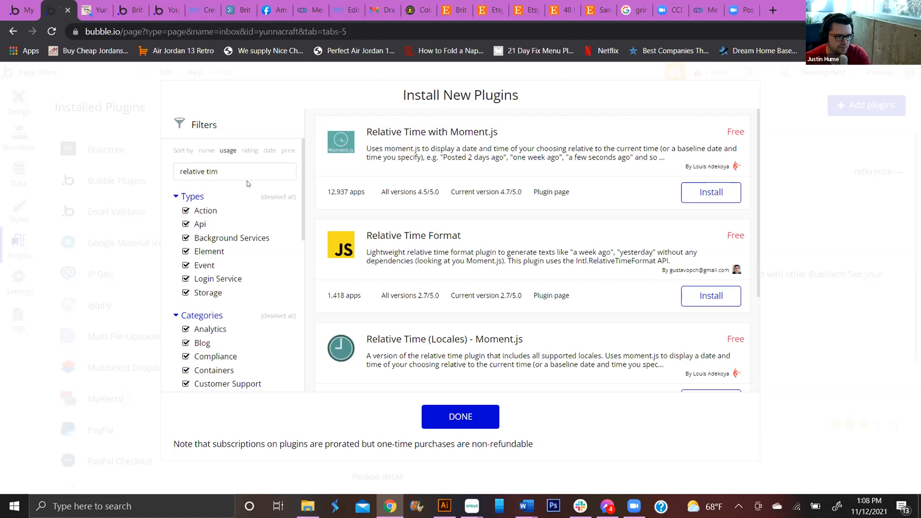
# Step: Search the plugins for "time" and examine the listed date and time plugins for one that formats message timestamps
pyautogui.tripleClick(231, 169)
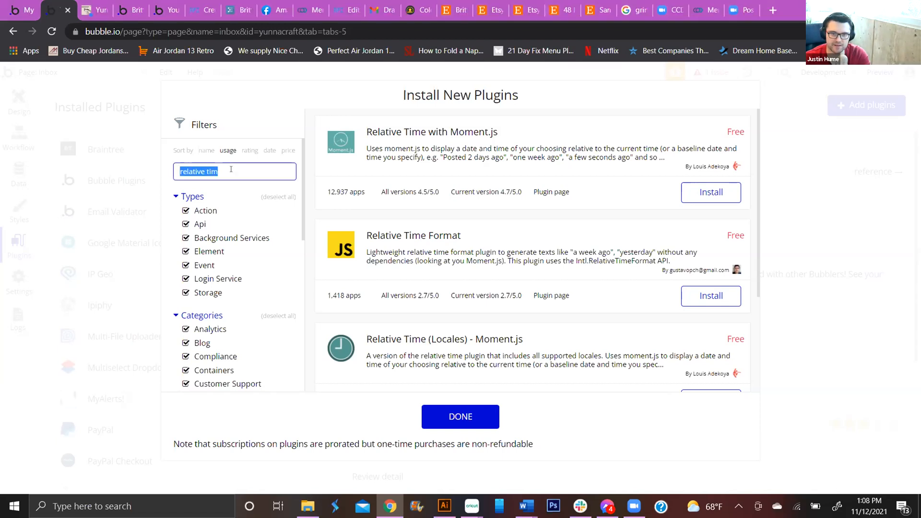
pyautogui.write('t')
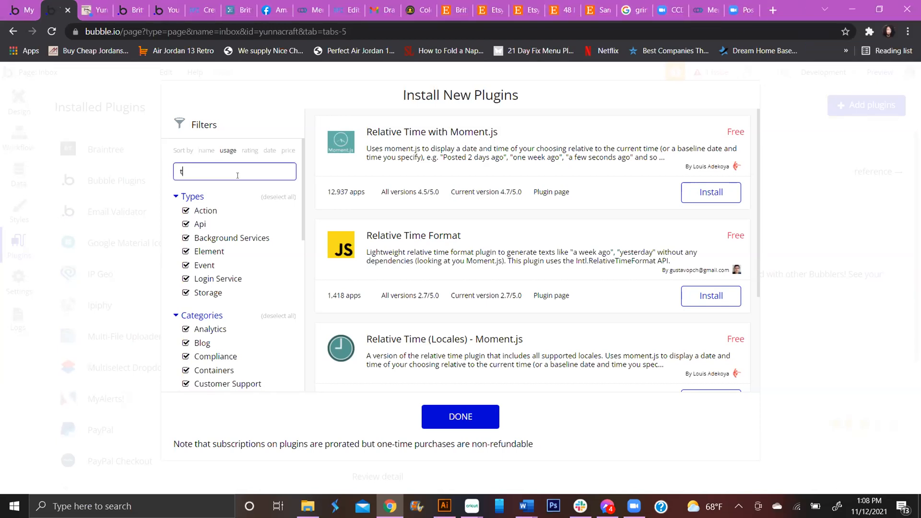
pyautogui.write('ime')
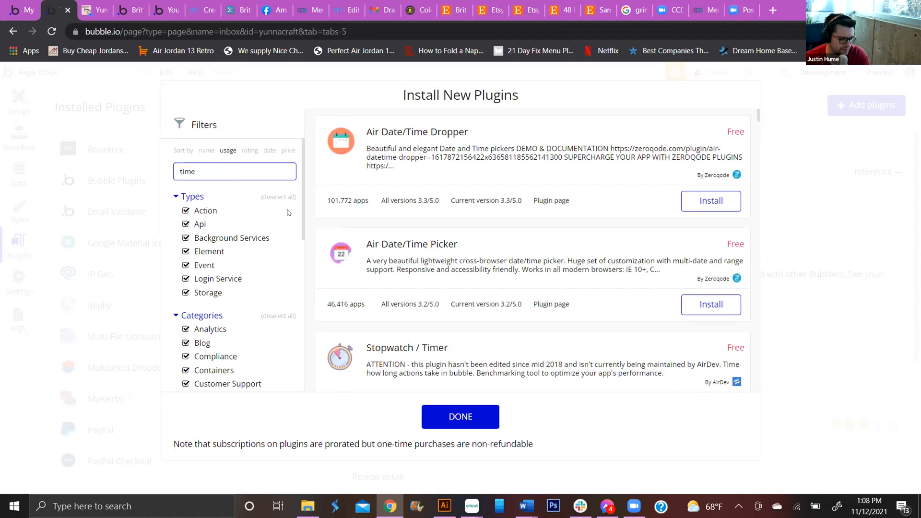
pyautogui.scroll(-4, 447, 278)
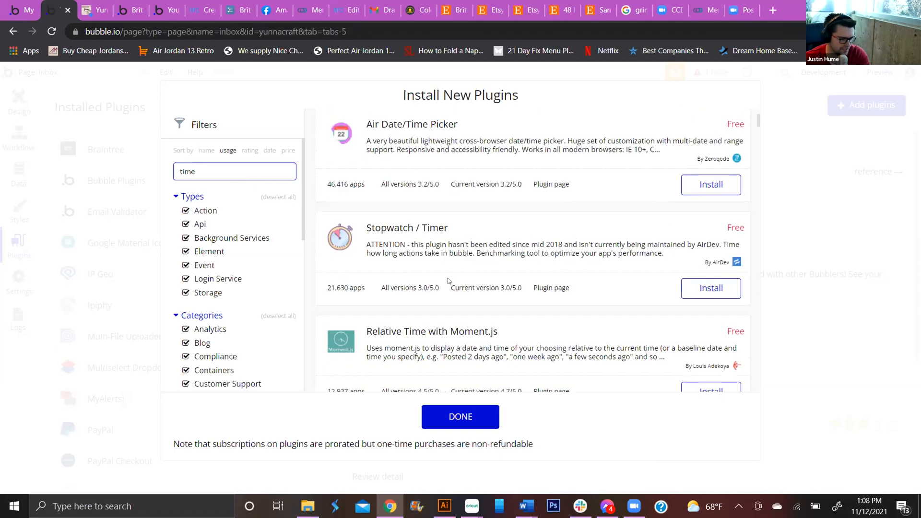
pyautogui.scroll(-4, 450, 281)
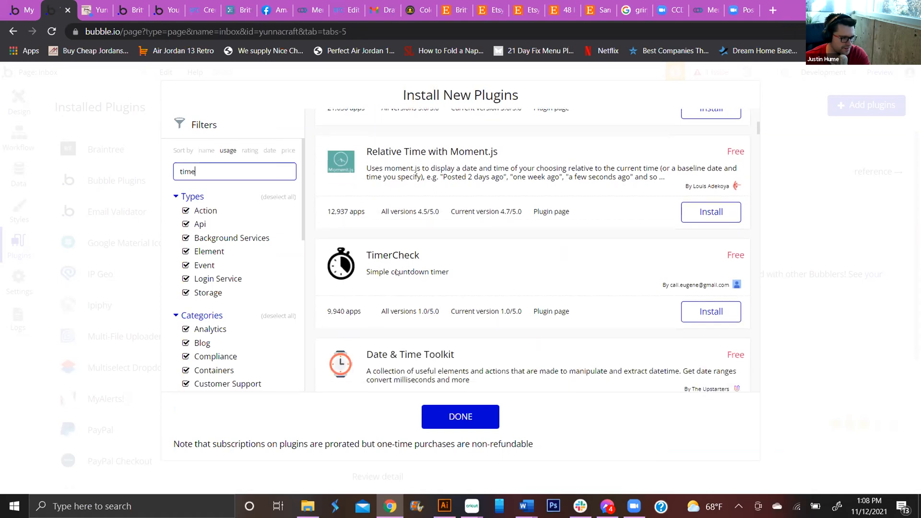
pyautogui.scroll(-3, 402, 277)
pyautogui.scroll(-1, 402, 278)
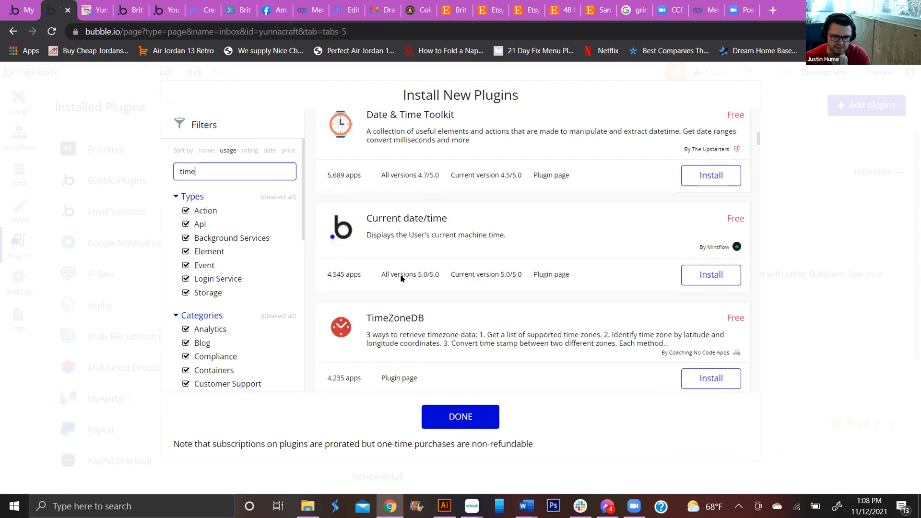
pyautogui.scroll(-1, 402, 278)
pyautogui.scroll(-1, 401, 277)
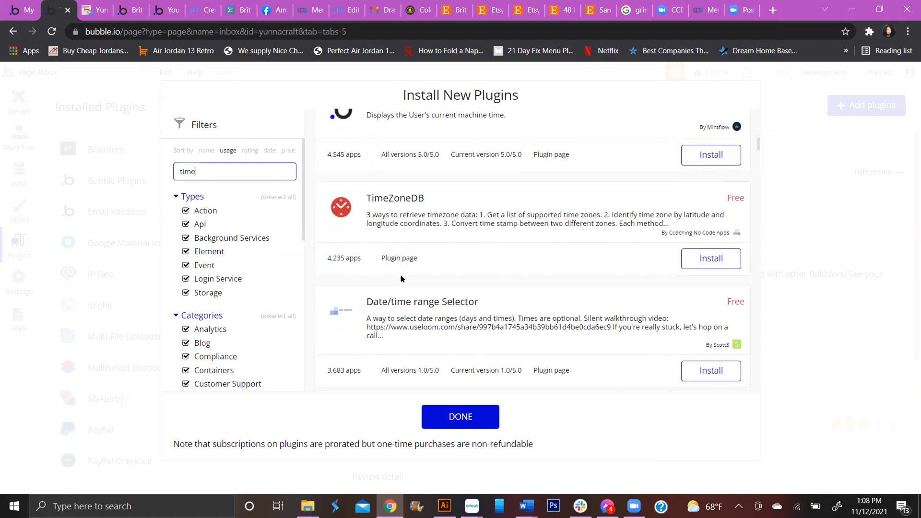
pyautogui.scroll(-1, 401, 278)
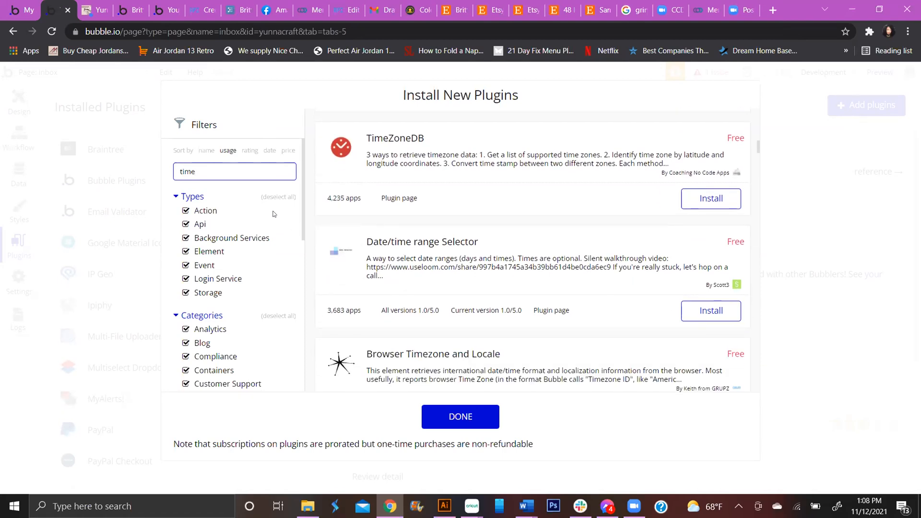
pyautogui.scroll(-3, 434, 274)
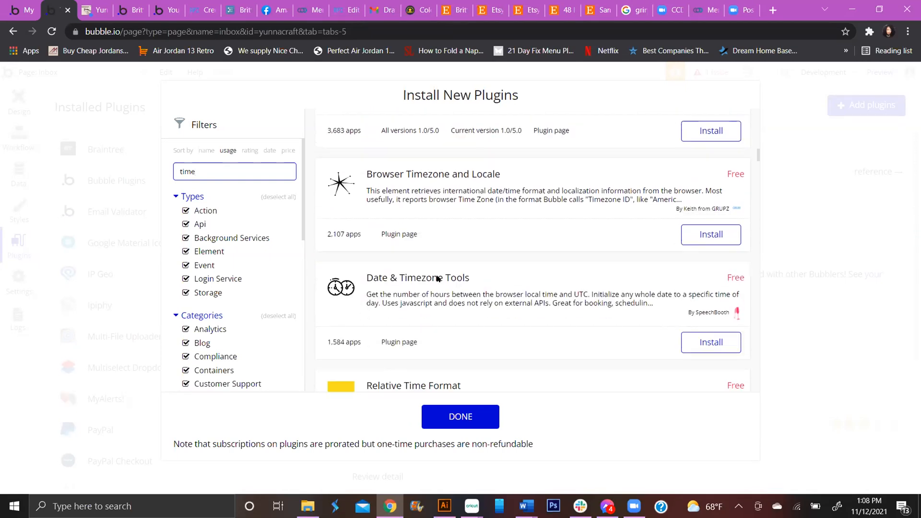
pyautogui.scroll(-2, 439, 280)
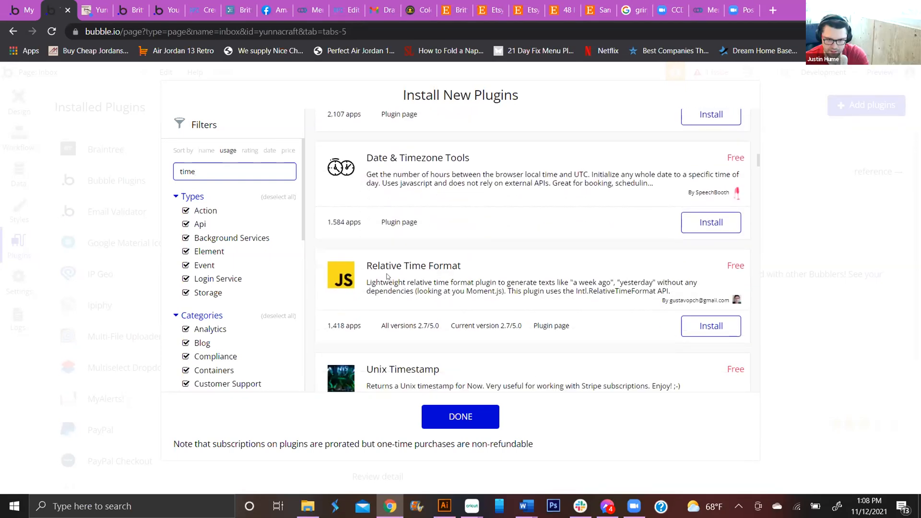
pyautogui.scroll(-5, 384, 286)
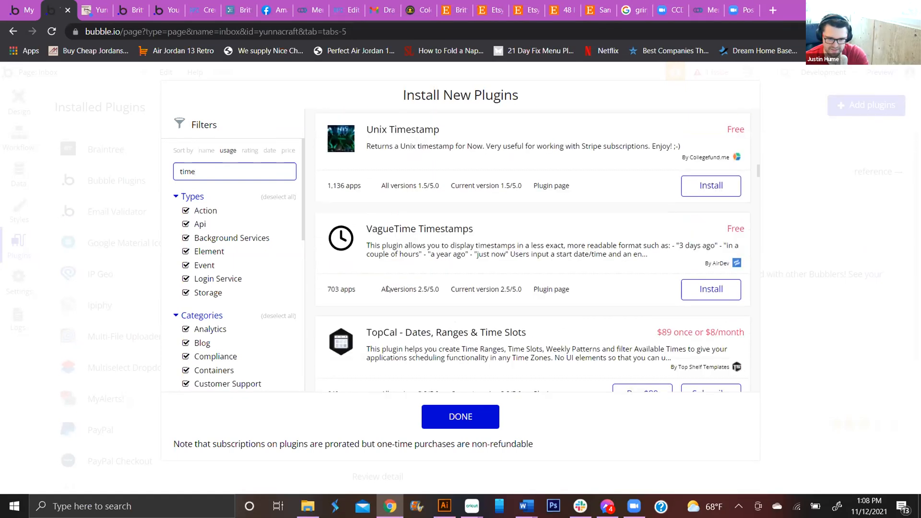
pyautogui.scroll(-2, 388, 289)
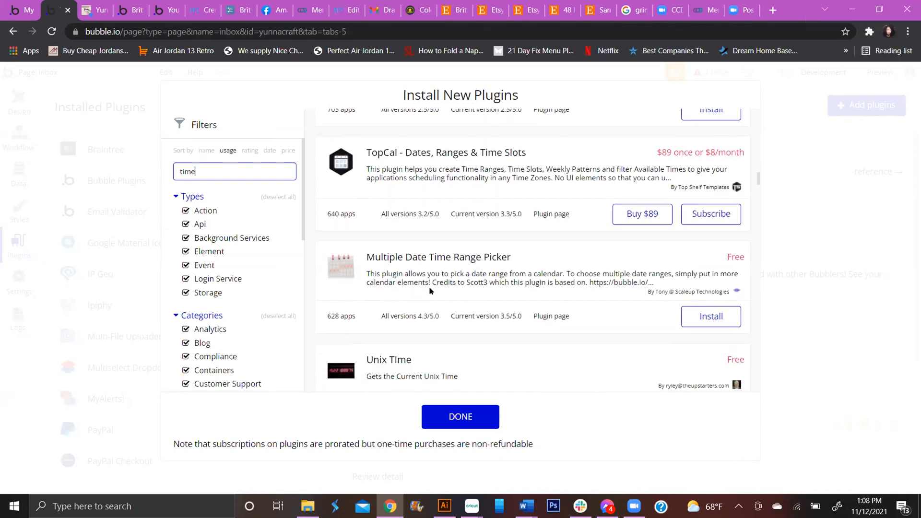
pyautogui.scroll(-2, 424, 293)
pyautogui.scroll(-3, 414, 297)
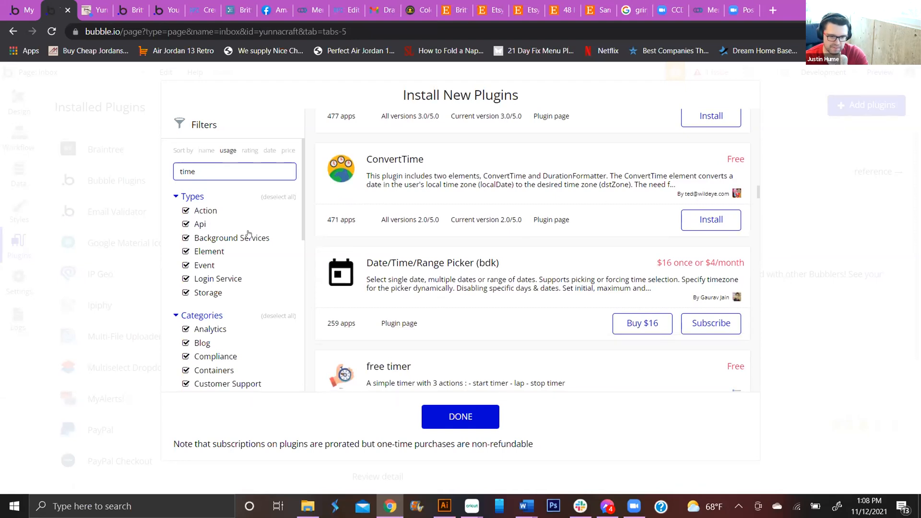
pyautogui.scroll(-3, 508, 290)
pyautogui.scroll(-3, 509, 291)
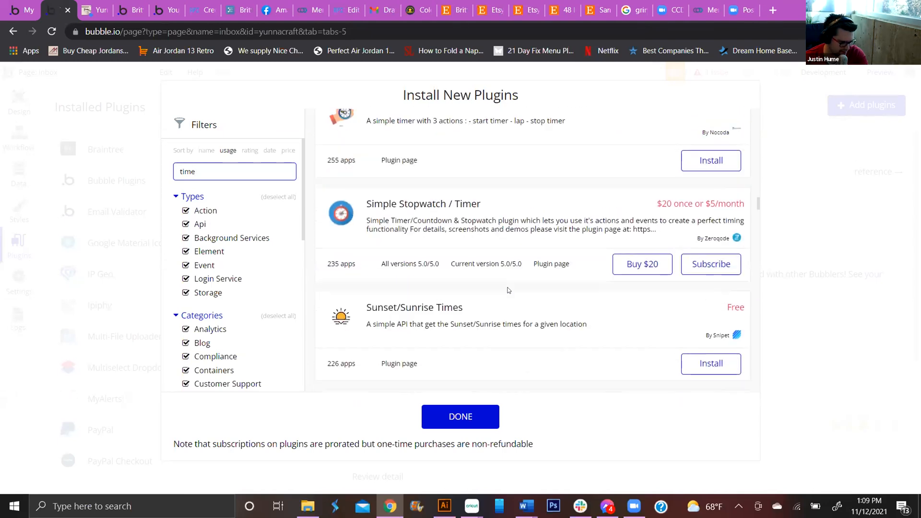
pyautogui.scroll(6, 508, 290)
# Step: Open the Google home page in a new browser tab, and return to the plugin results for "time"
pyautogui.click(772, 9)
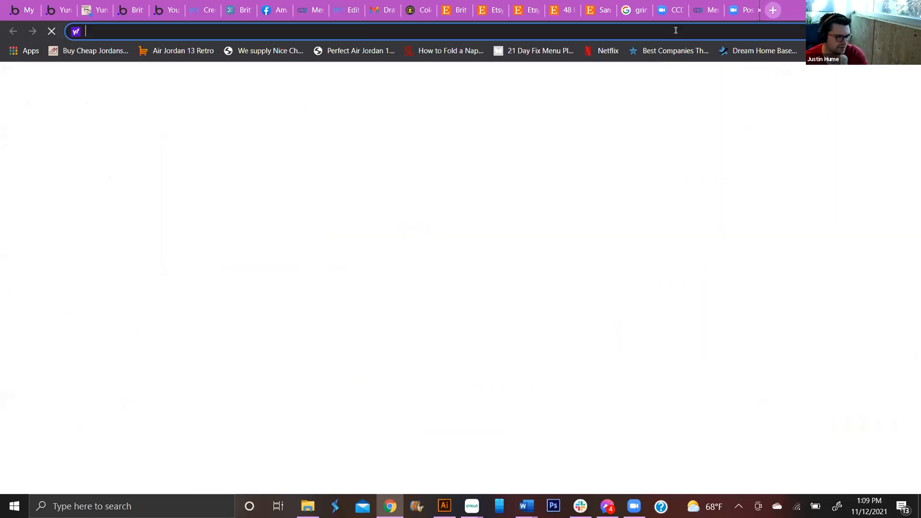
pyautogui.click(342, 214)
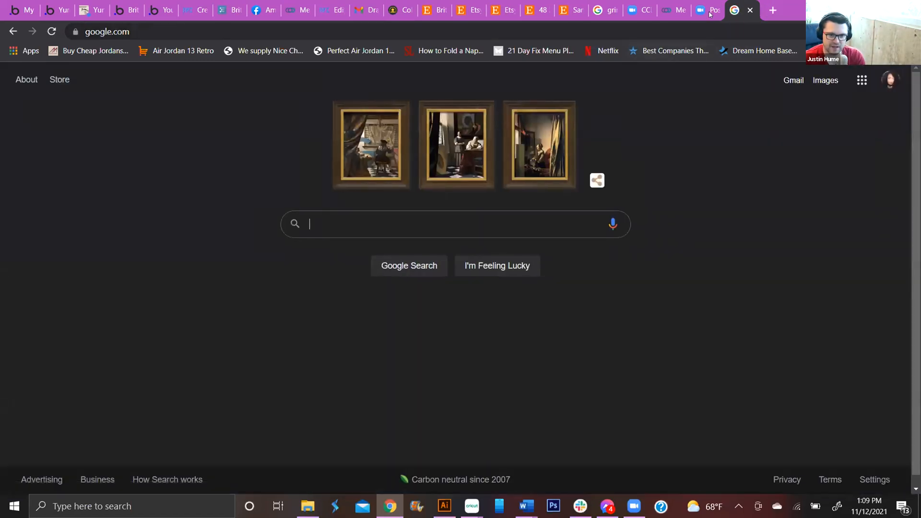
pyautogui.click(56, 10)
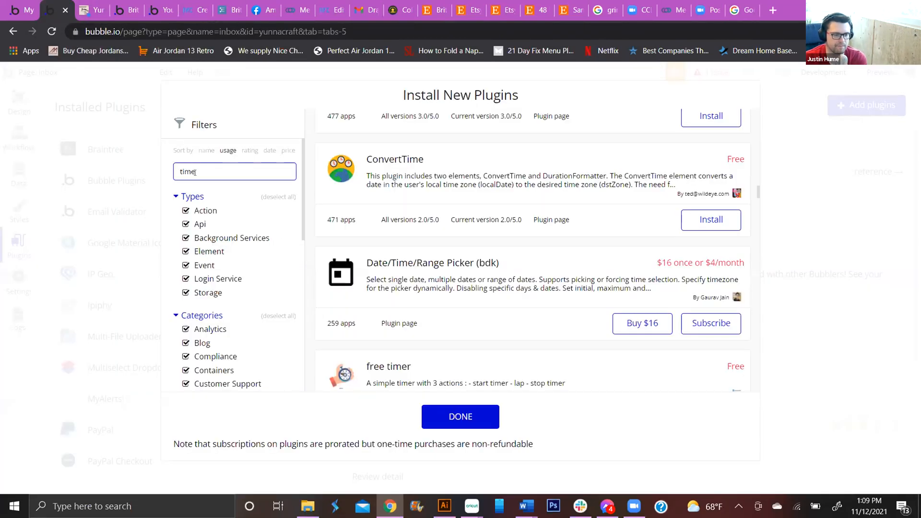
pyautogui.scroll(15, 472, 195)
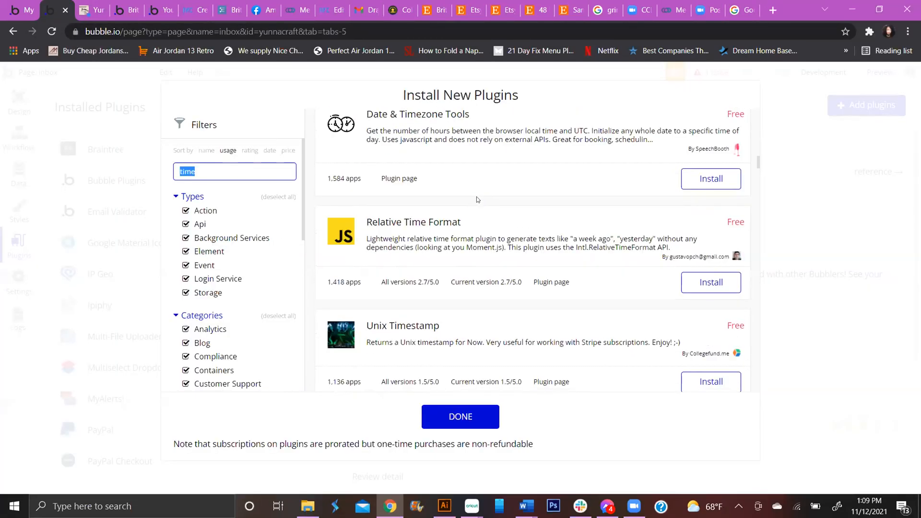
# Step: Install the Relative Time Format plugin from the "time" results and finish adding plugins
pyautogui.scroll(-3, 478, 210)
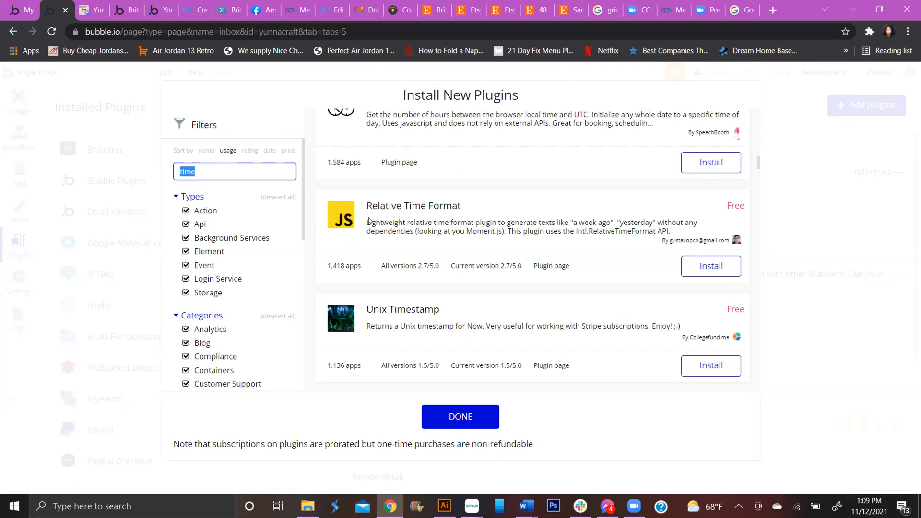
pyautogui.click(710, 266)
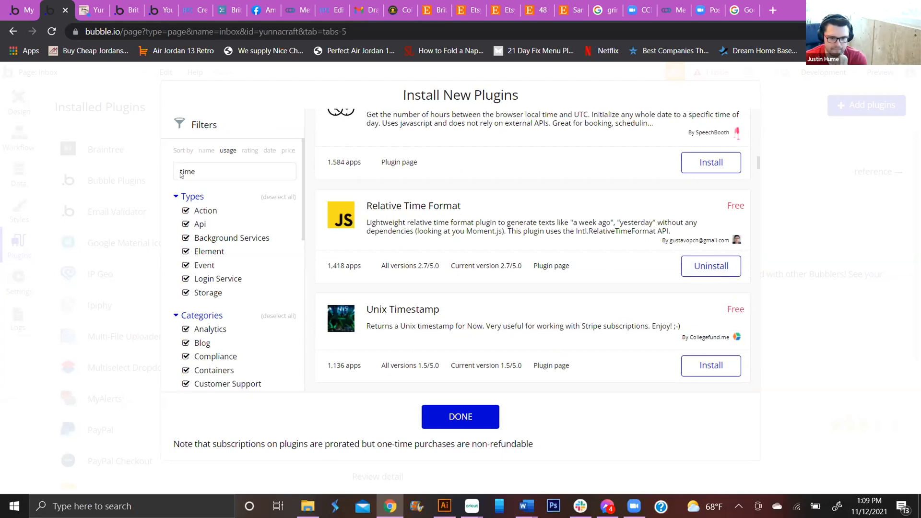
pyautogui.click(459, 418)
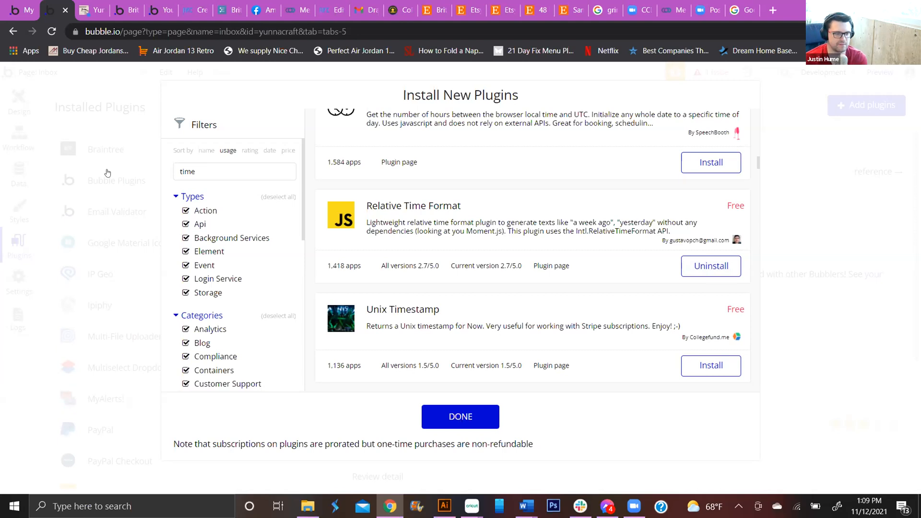
# Step: Look through the inbox page's available elements and examine the Relative Time Format plugin's description and contents
pyautogui.click(7, 109)
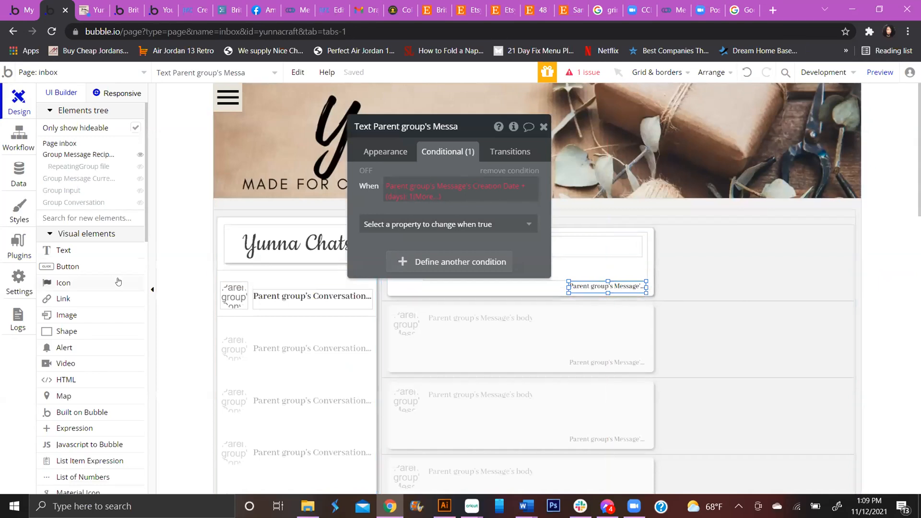
pyautogui.scroll(-12, 92, 295)
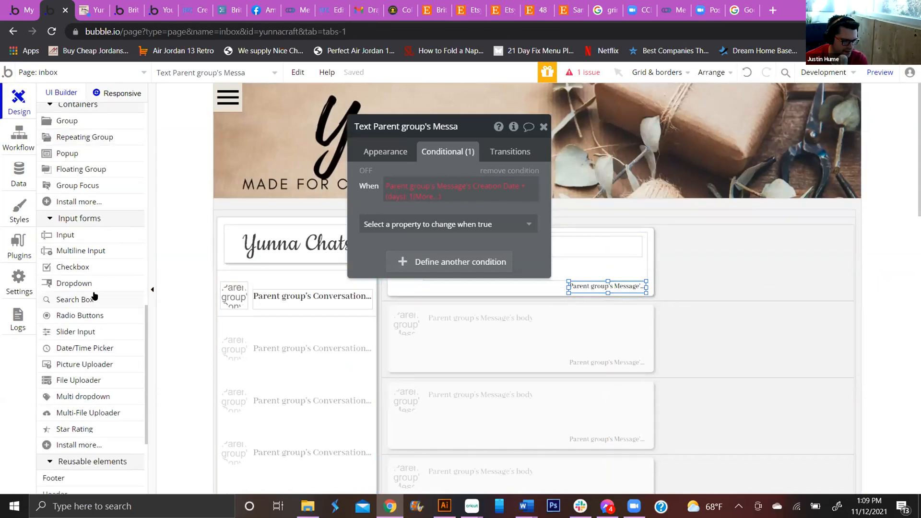
pyautogui.scroll(-2, 94, 296)
pyautogui.scroll(2, 96, 297)
pyautogui.scroll(3, 96, 298)
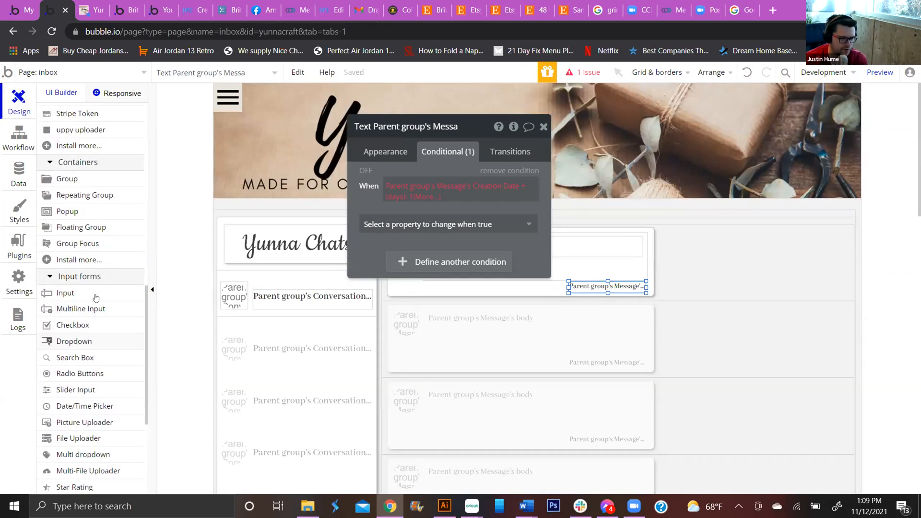
pyautogui.click(19, 242)
pyautogui.scroll(-1, 636, 233)
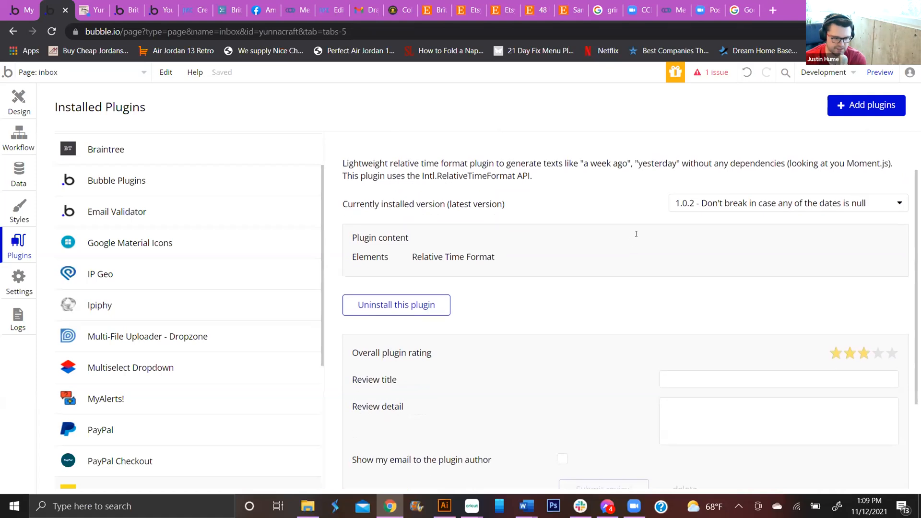
pyautogui.scroll(1, 636, 233)
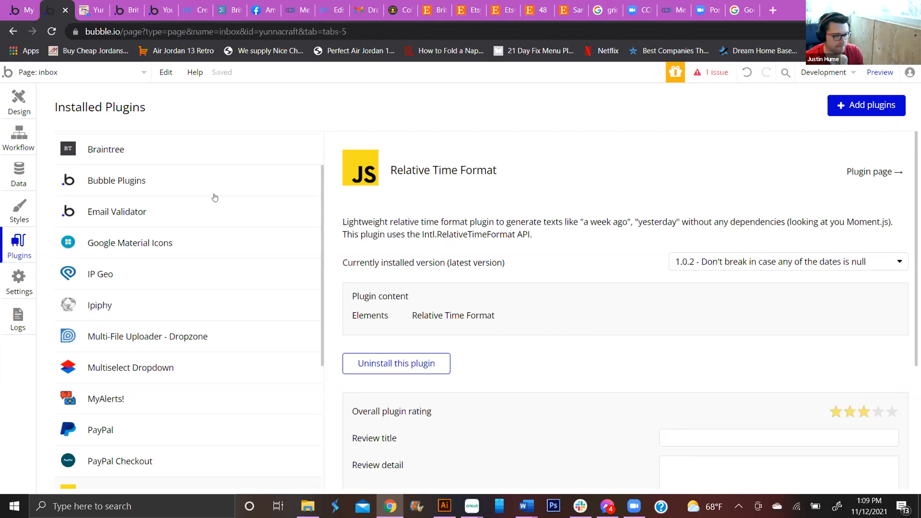
# Step: Open the date formatting settings of the creation date shown in the message's timestamp text
pyautogui.click(19, 101)
pyautogui.click(598, 283)
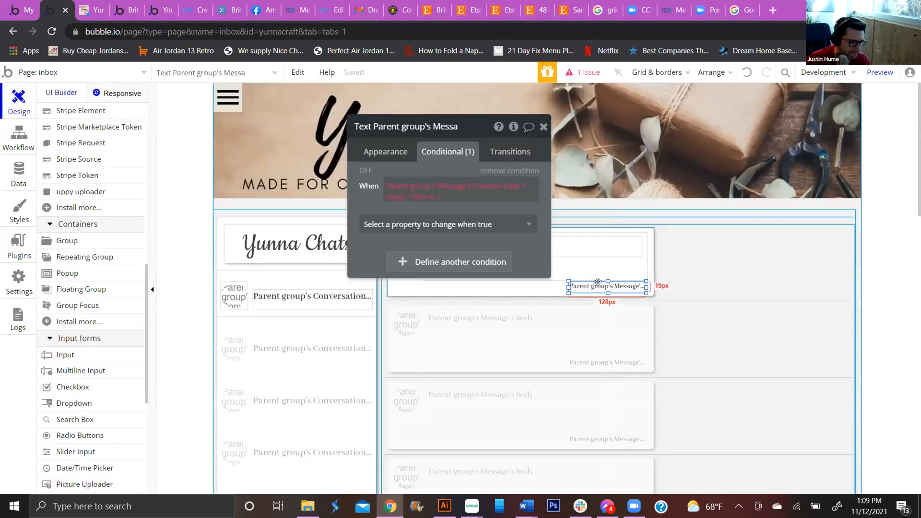
pyautogui.click(395, 151)
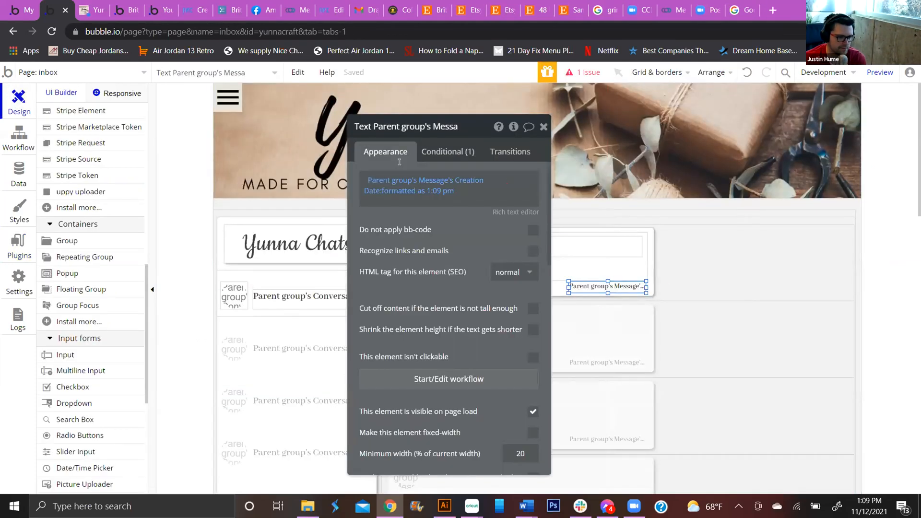
pyautogui.click(451, 192)
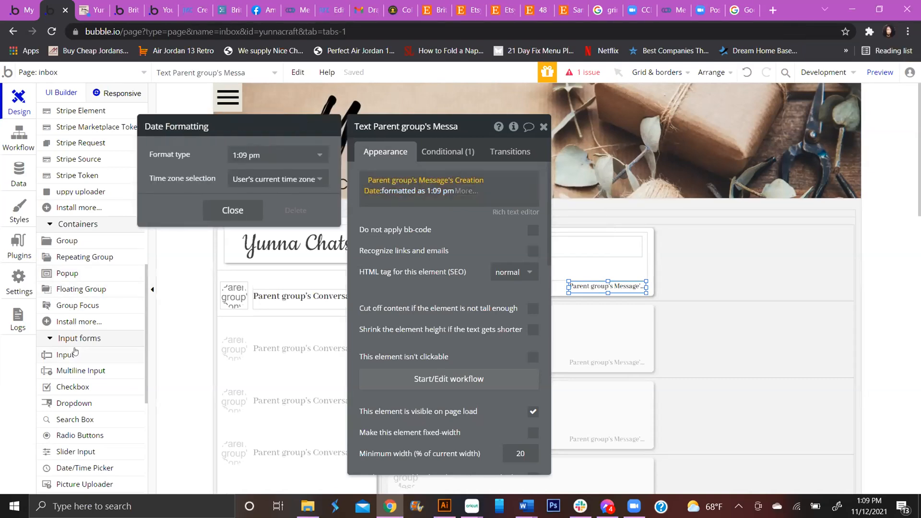
# Step: Draw a Relative Time Format element about 116 by 15 beside the timestamp text in the message cell
pyautogui.scroll(3, 73, 292)
pyautogui.scroll(6, 80, 249)
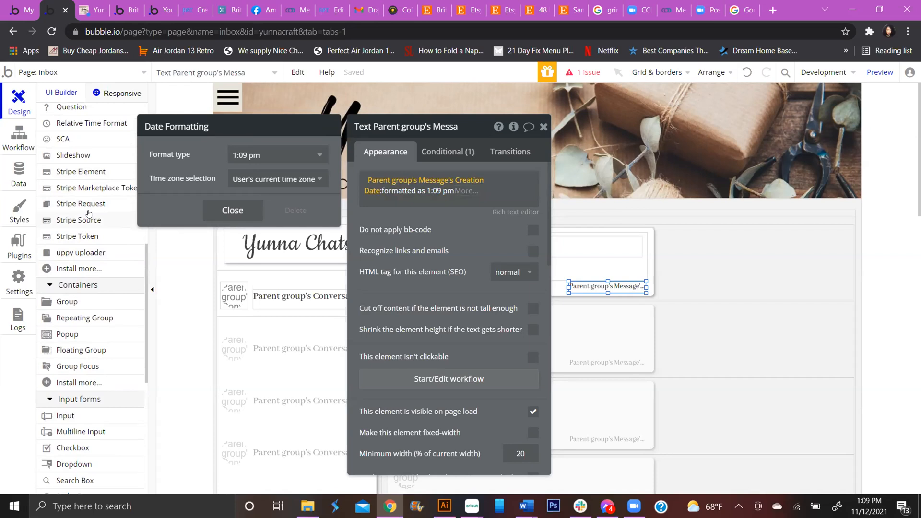
pyautogui.scroll(8, 95, 214)
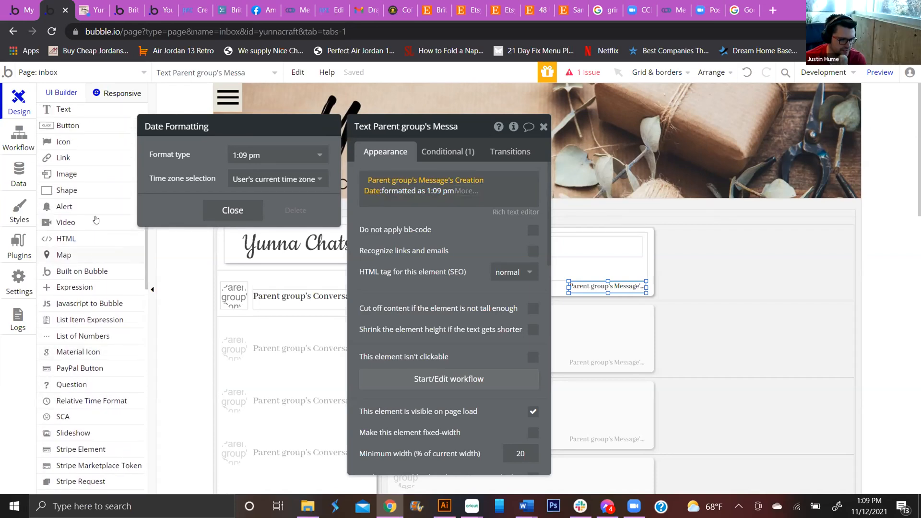
pyautogui.scroll(-3, 100, 355)
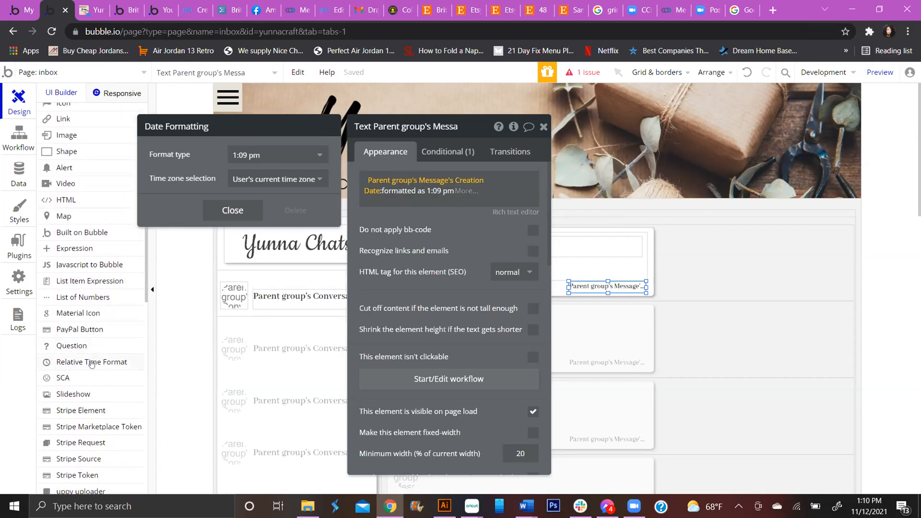
pyautogui.click(91, 362)
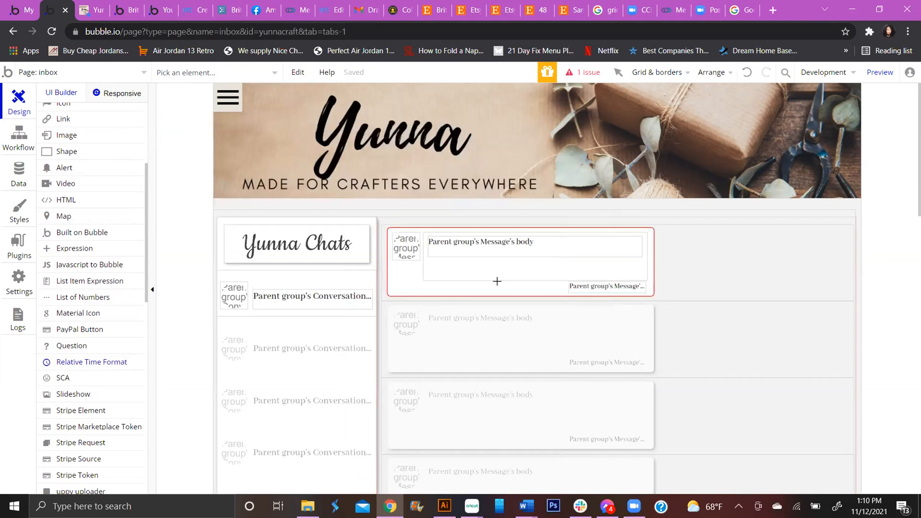
pyautogui.moveTo(493, 282); pyautogui.dragTo(559, 289)
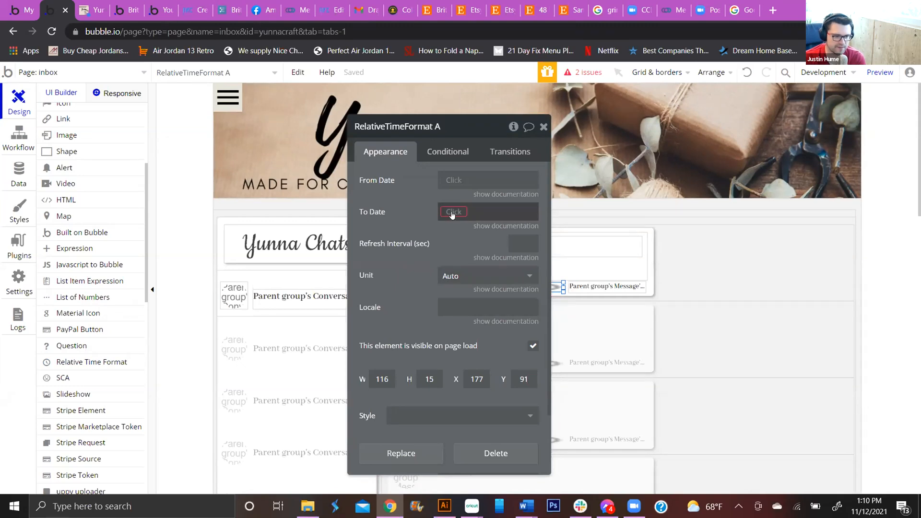
# Step: Set the relative time element's From Date to Parent group's Message's Creation Date
pyautogui.click(453, 180)
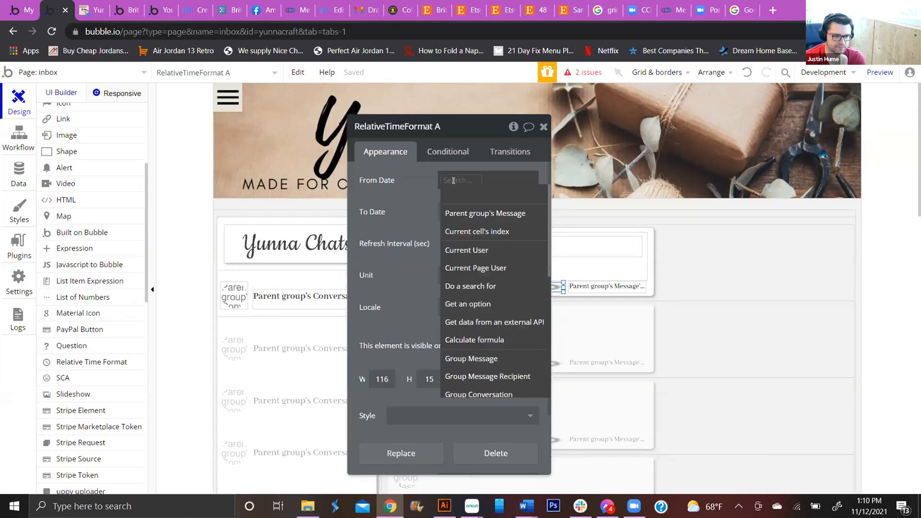
pyautogui.click(486, 214)
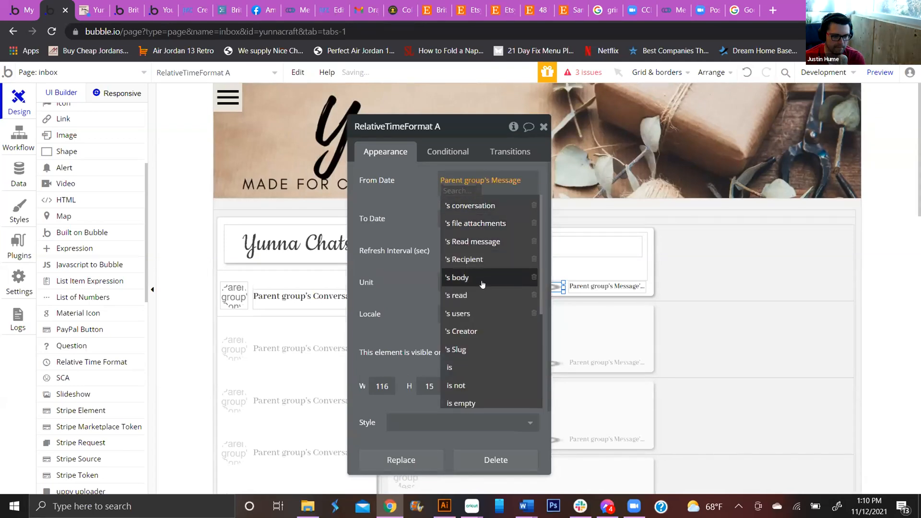
pyautogui.scroll(-4, 483, 305)
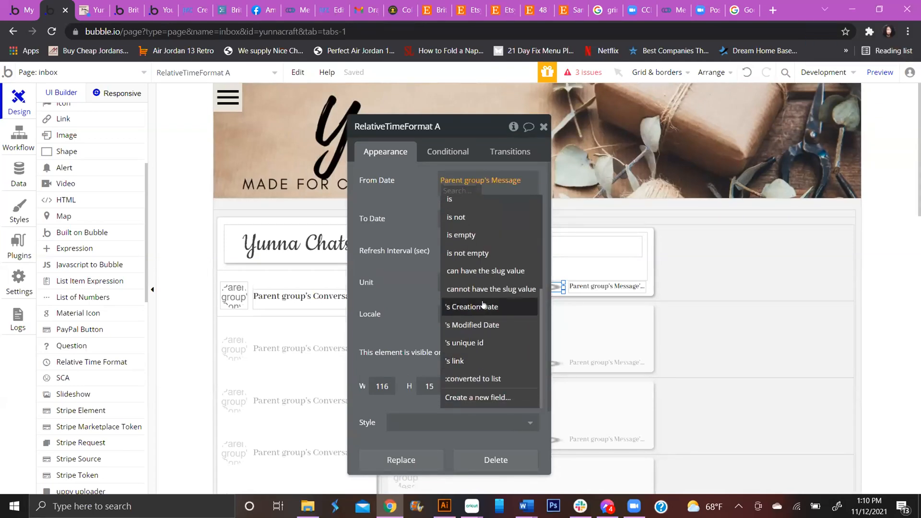
pyautogui.click(483, 307)
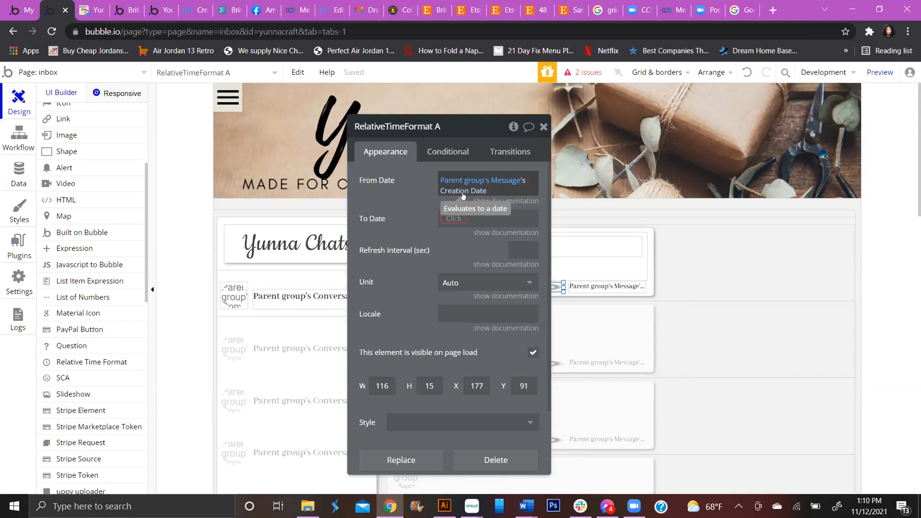
# Step: Set the relative time element's To Date to Current date/time
pyautogui.click(460, 219)
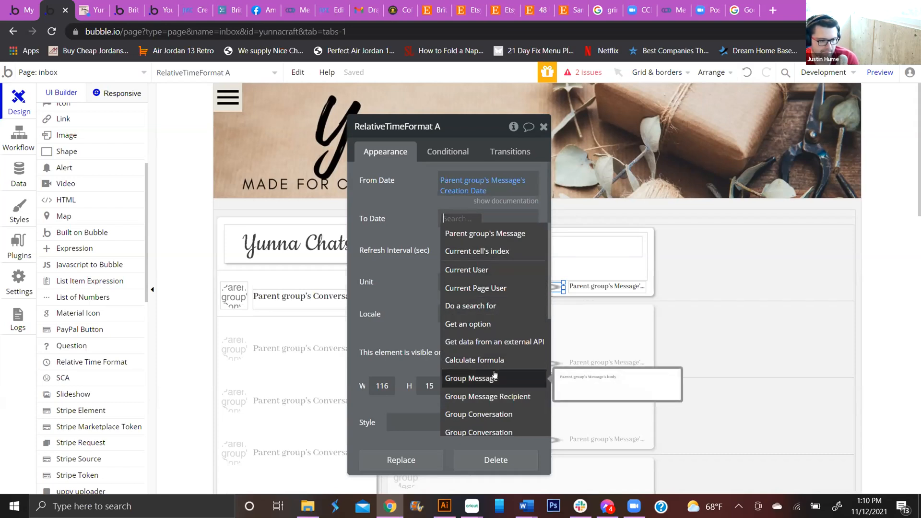
pyautogui.write('cu')
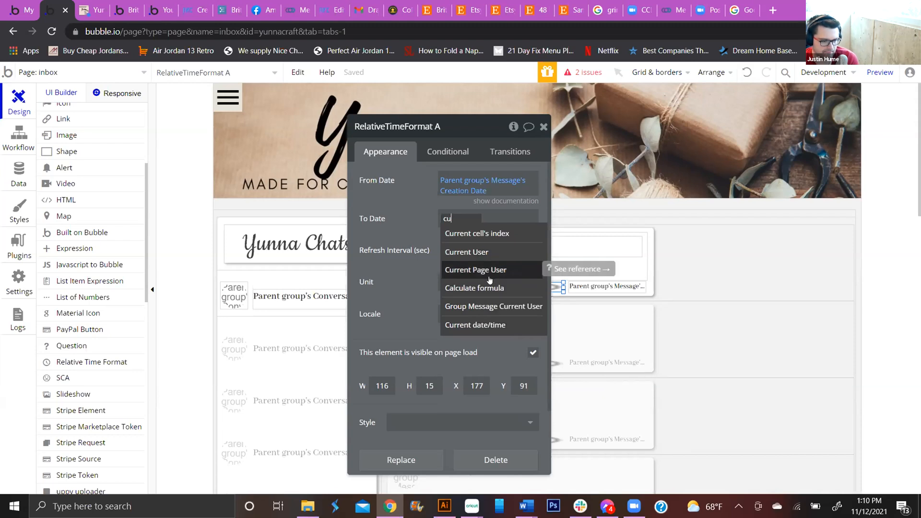
pyautogui.click(485, 325)
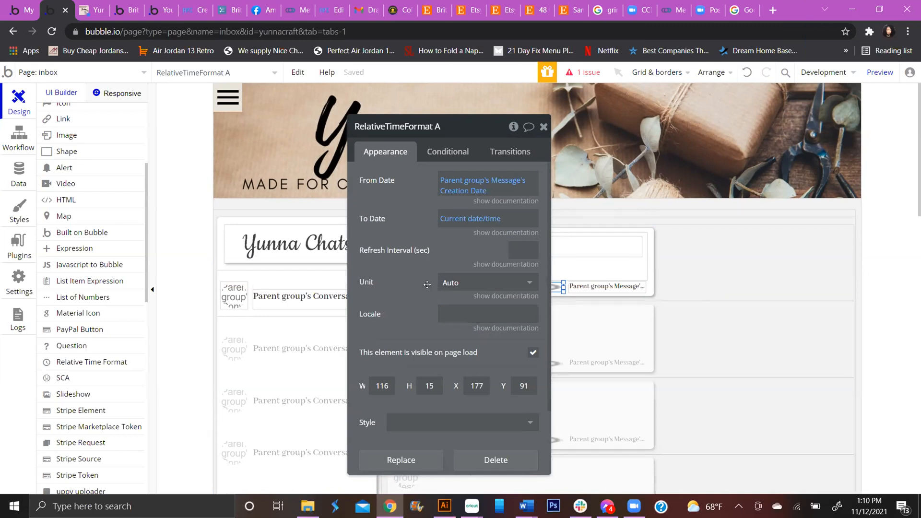
# Step: Read the documentation for To Date and Refresh Interval, and set the refresh interval to 600 seconds
pyautogui.click(510, 233)
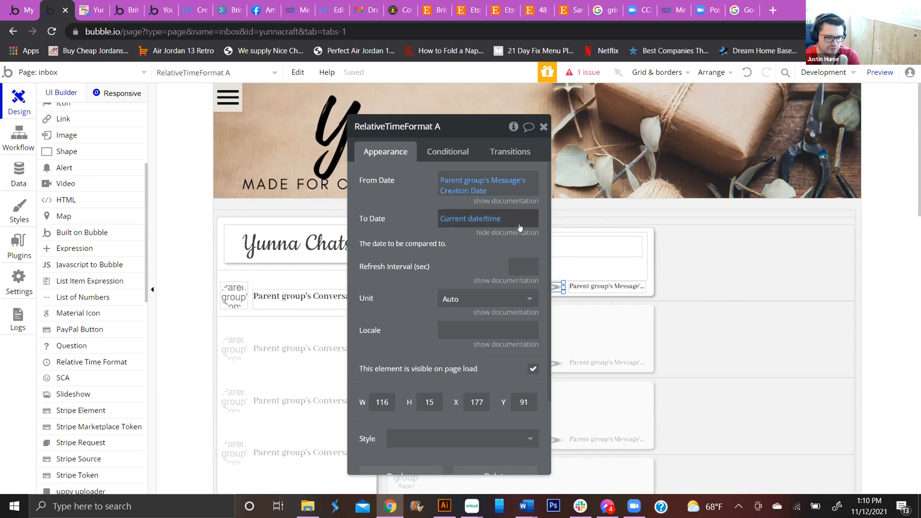
pyautogui.click(528, 280)
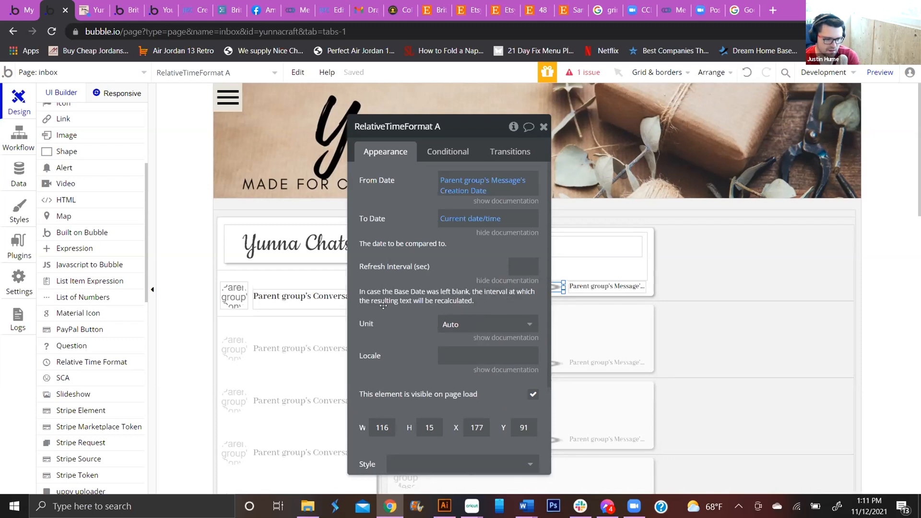
pyautogui.scroll(-2, 398, 322)
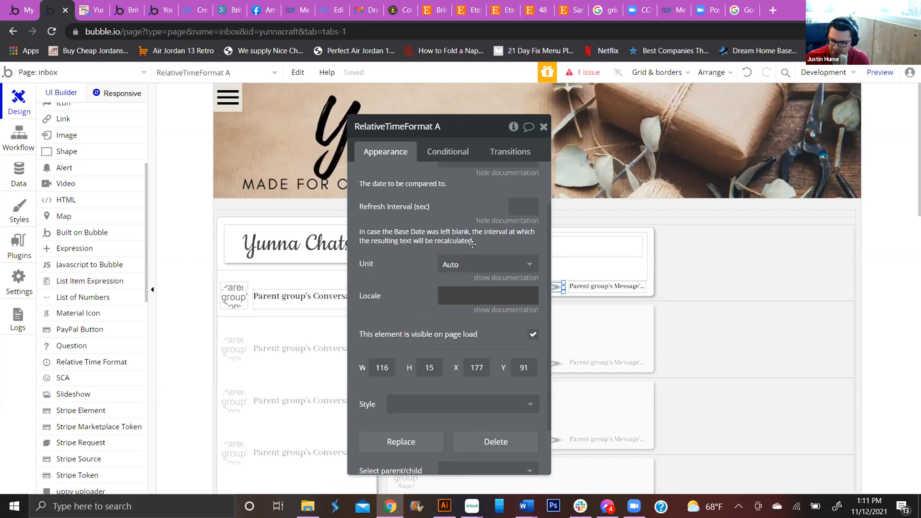
pyautogui.click(532, 205)
pyautogui.write('600')
pyautogui.click(477, 207)
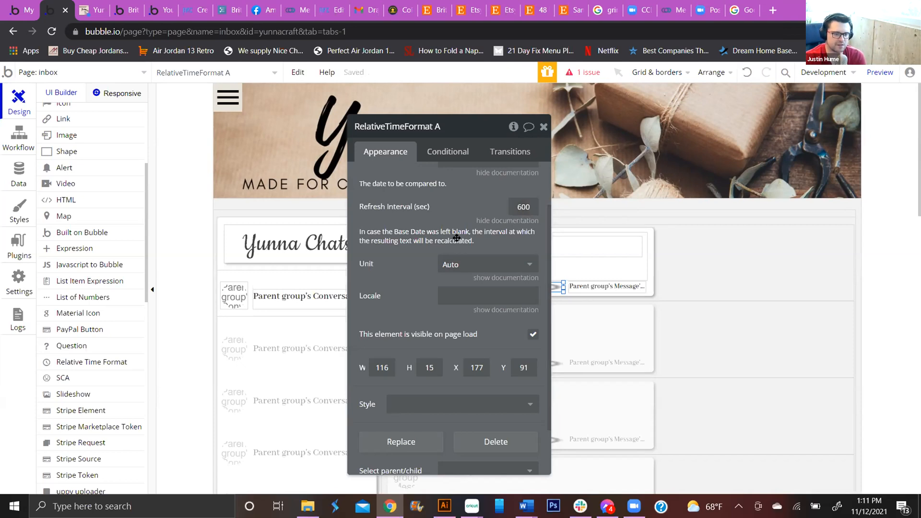
pyautogui.scroll(-3, 430, 258)
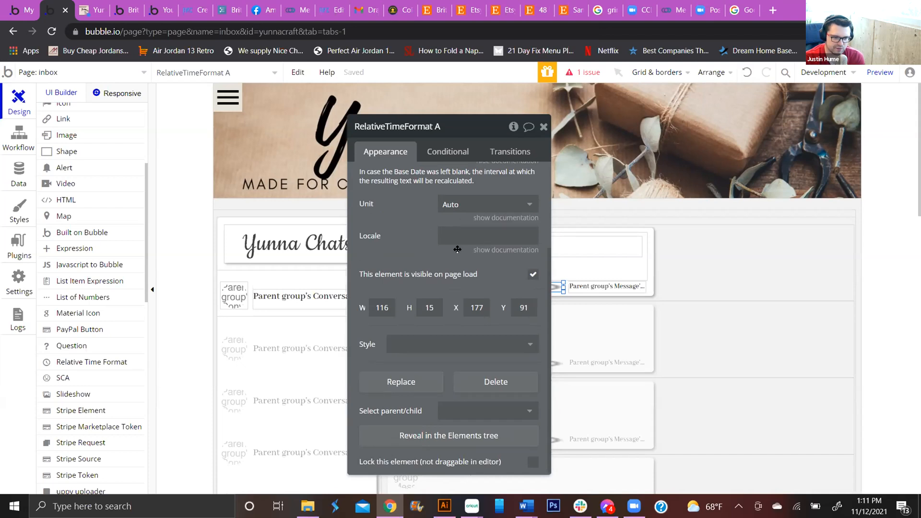
pyautogui.scroll(5, 468, 258)
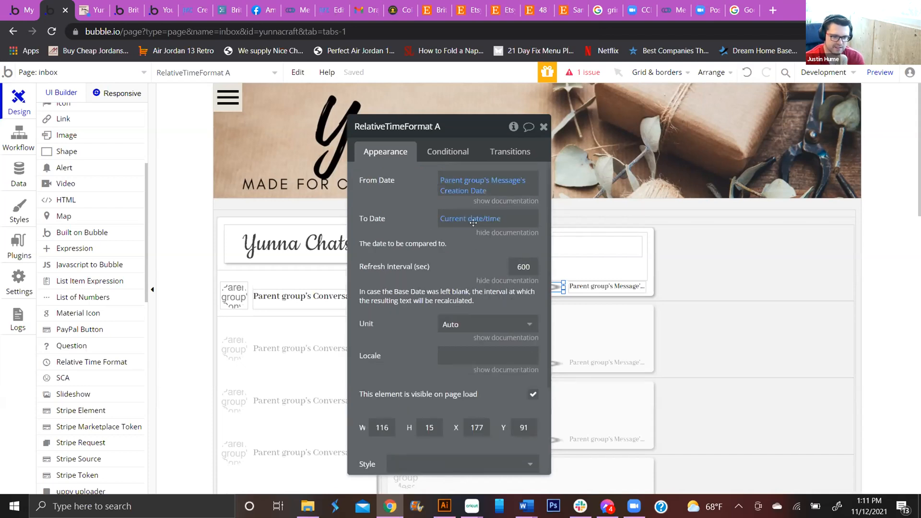
# Step: Move the property editor off the message cell and select the relative time element
pyautogui.click(596, 269)
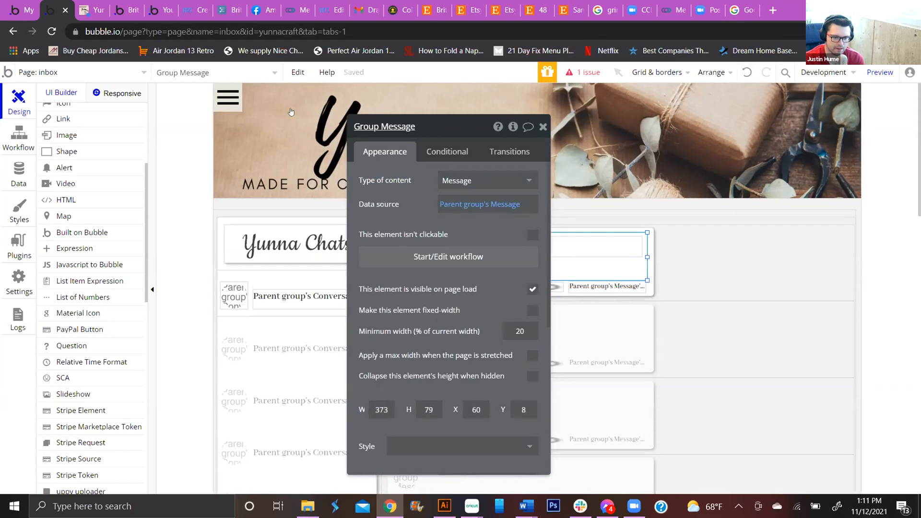
pyautogui.moveTo(483, 121); pyautogui.dragTo(299, 105)
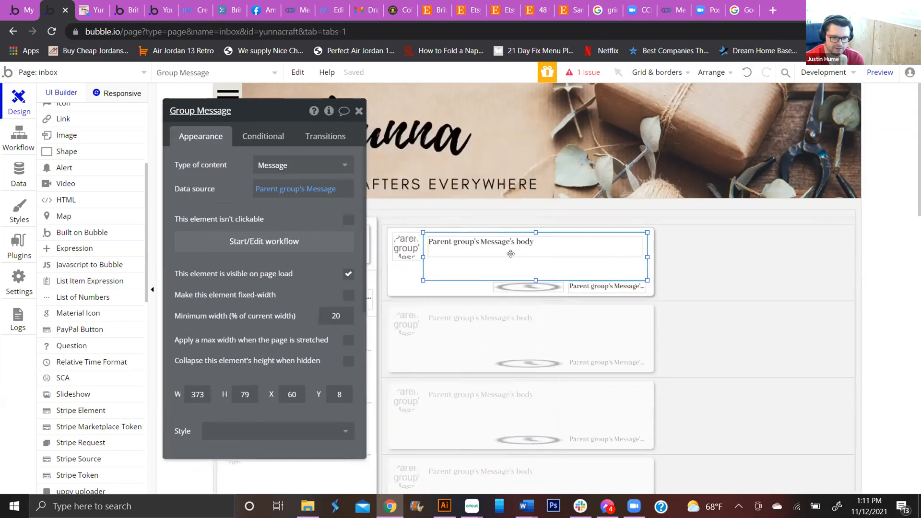
pyautogui.click(528, 287)
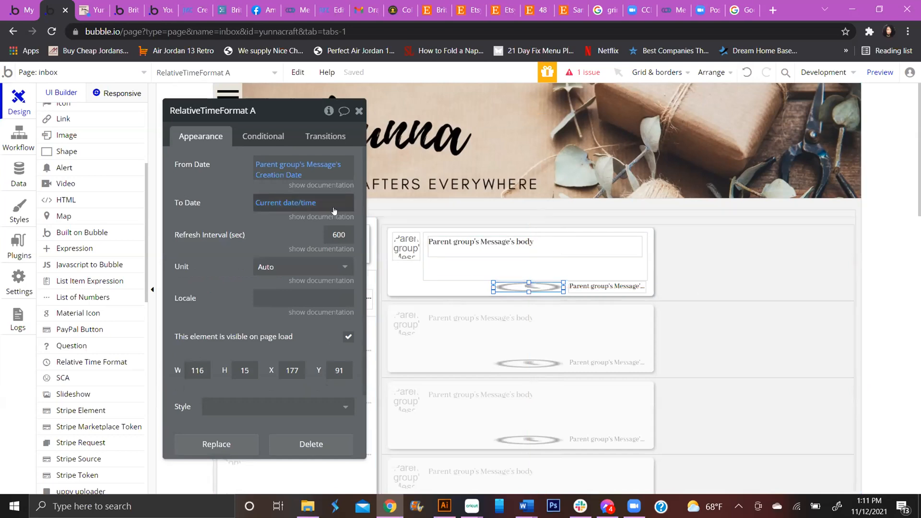
# Step: Replace the message timestamp text's content with RelativeTimeFormat A's Value and remove the text's existing condition
pyautogui.click(597, 288)
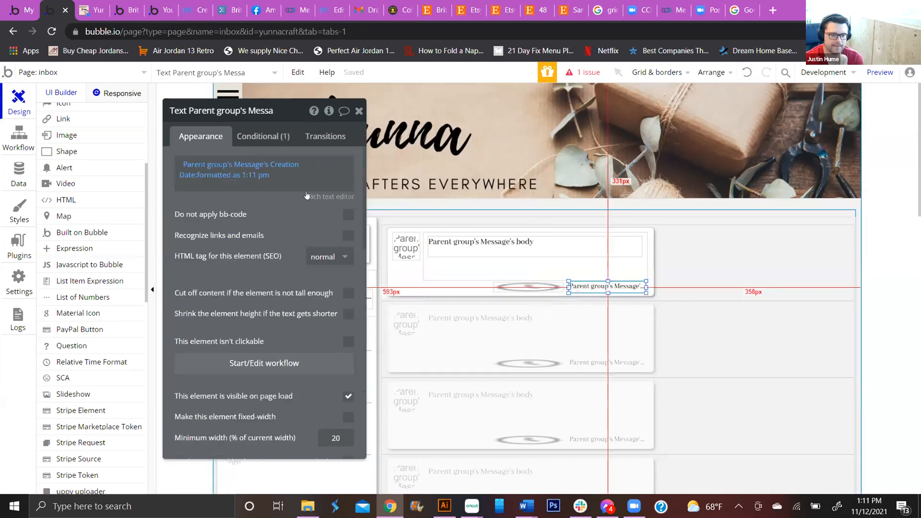
pyautogui.click(249, 165)
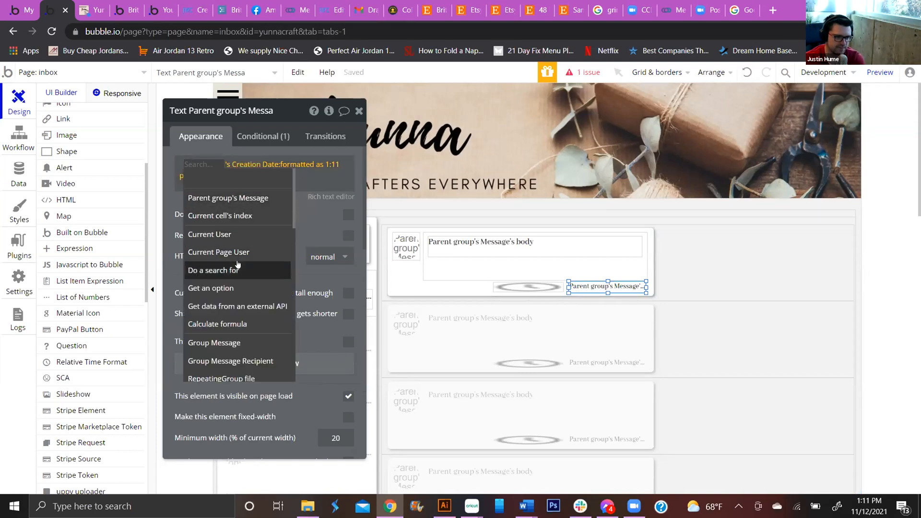
pyautogui.scroll(-2, 249, 267)
pyautogui.write('rel')
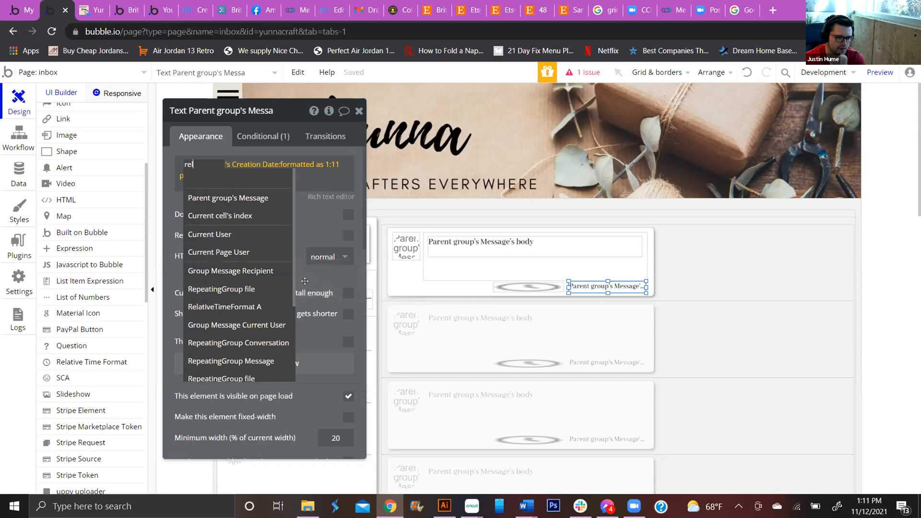
pyautogui.click(234, 198)
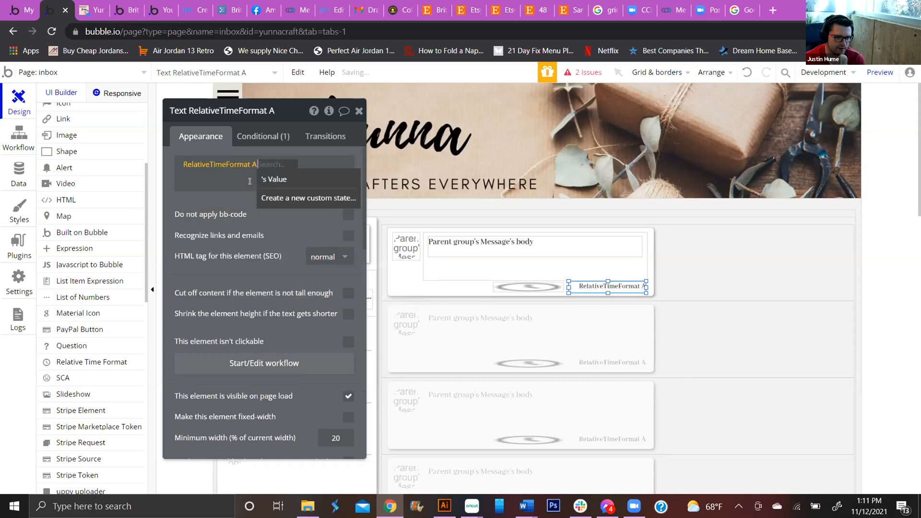
pyautogui.click(289, 181)
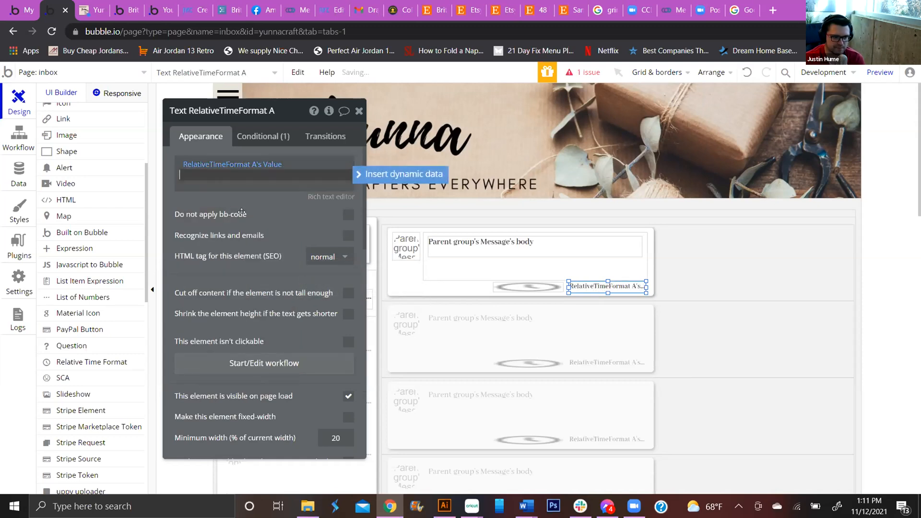
pyautogui.click(289, 217)
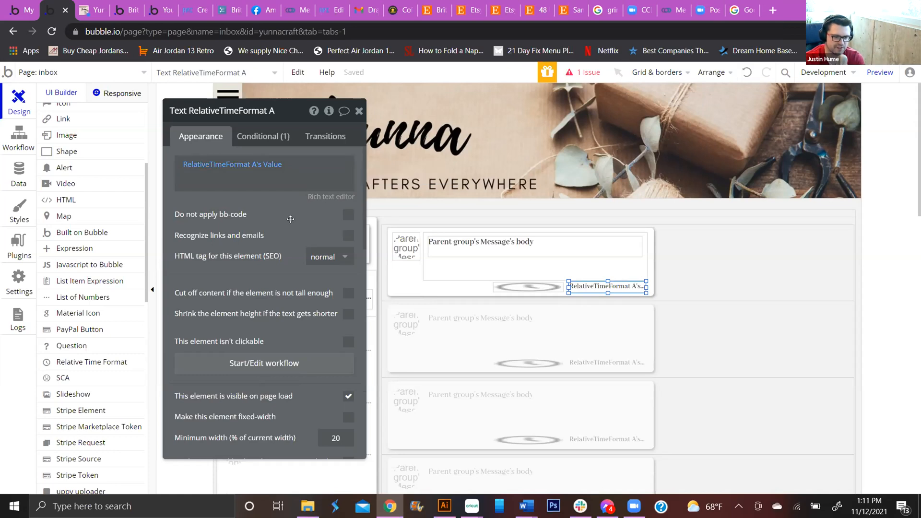
pyautogui.click(262, 136)
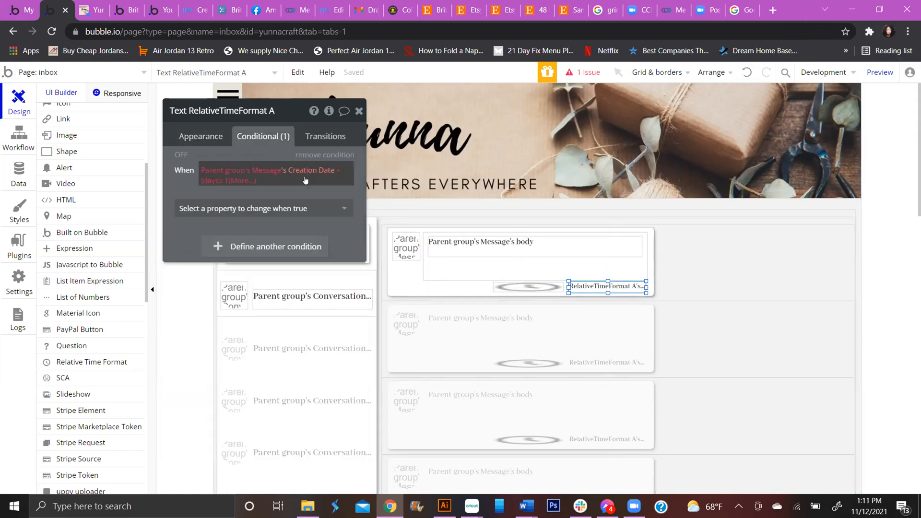
pyautogui.click(320, 155)
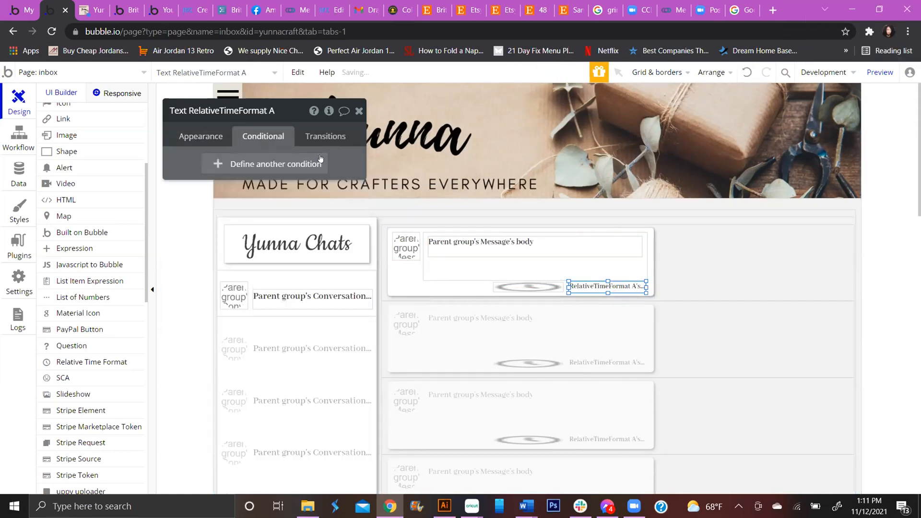
# Step: Refresh the inbox preview page and open the first Yunna System Message chat to check its timestamp
pyautogui.click(87, 13)
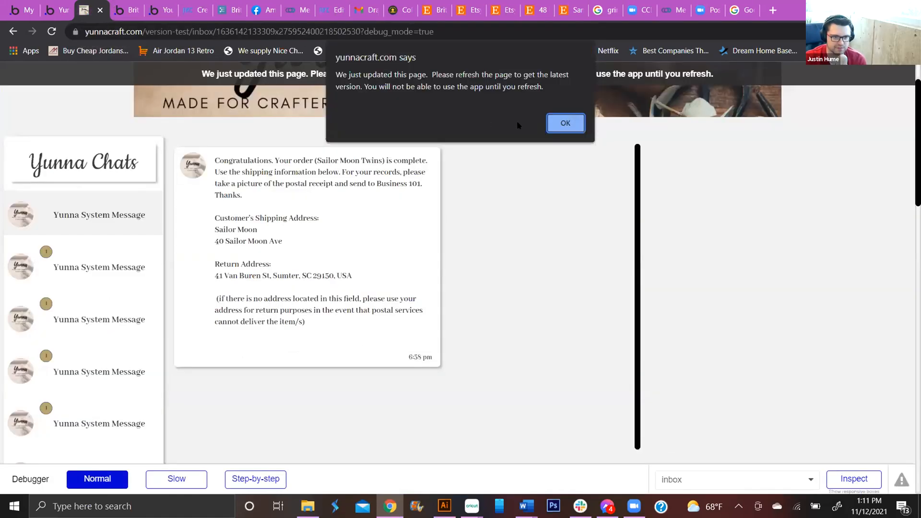
pyautogui.click(552, 127)
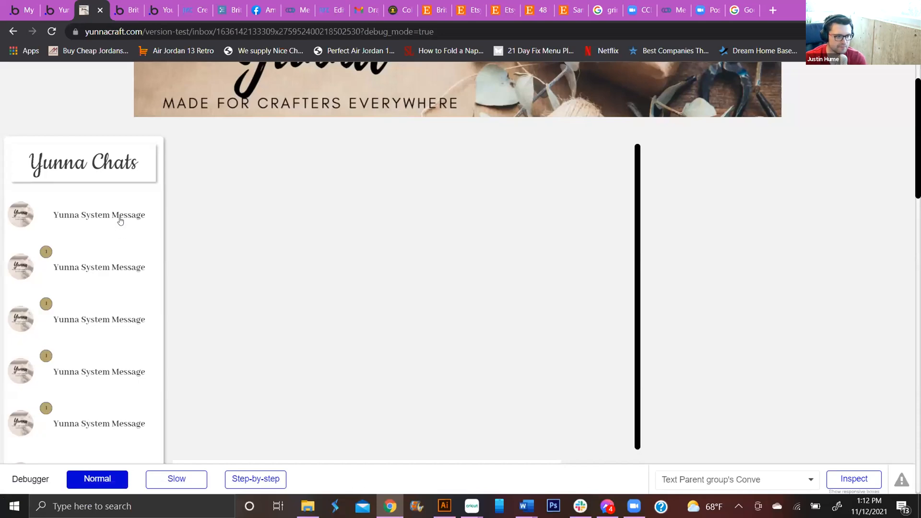
pyautogui.click(120, 220)
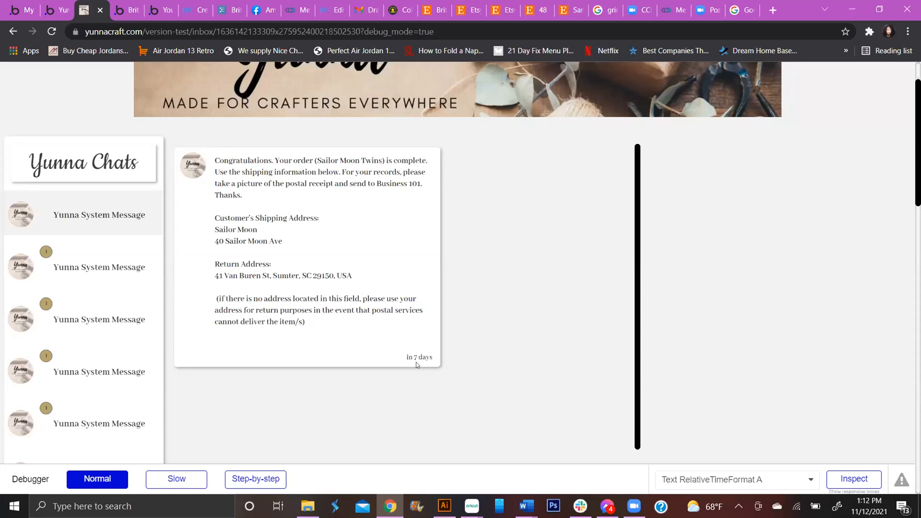
# Step: Back in the editor, change the relative time element's From Date to Current date/time
pyautogui.click(58, 9)
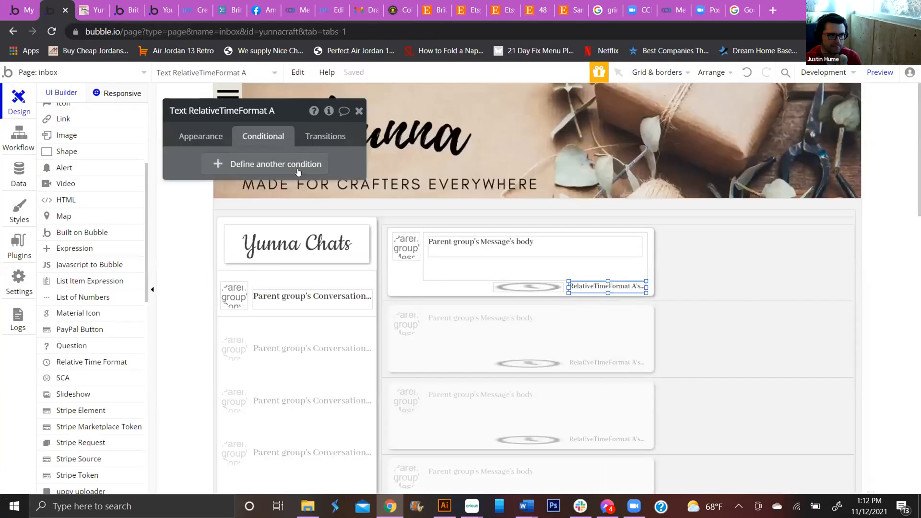
pyautogui.click(549, 287)
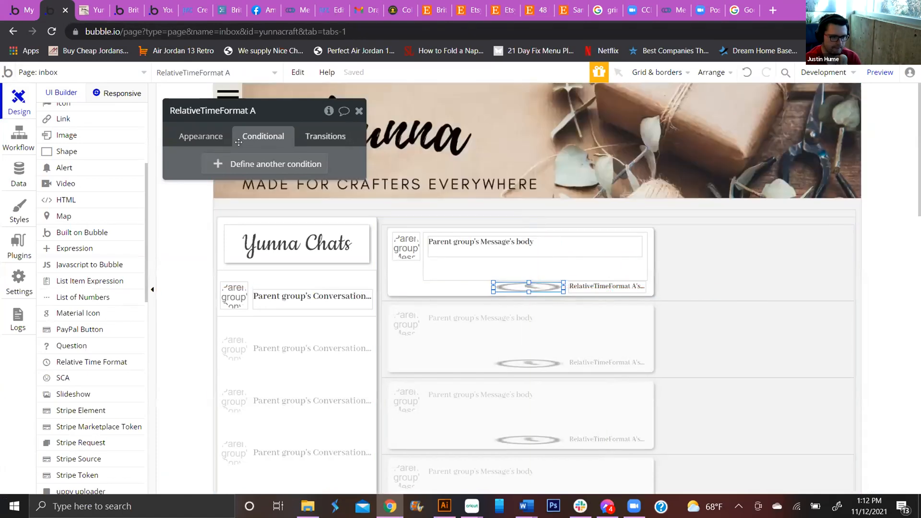
pyautogui.click(202, 137)
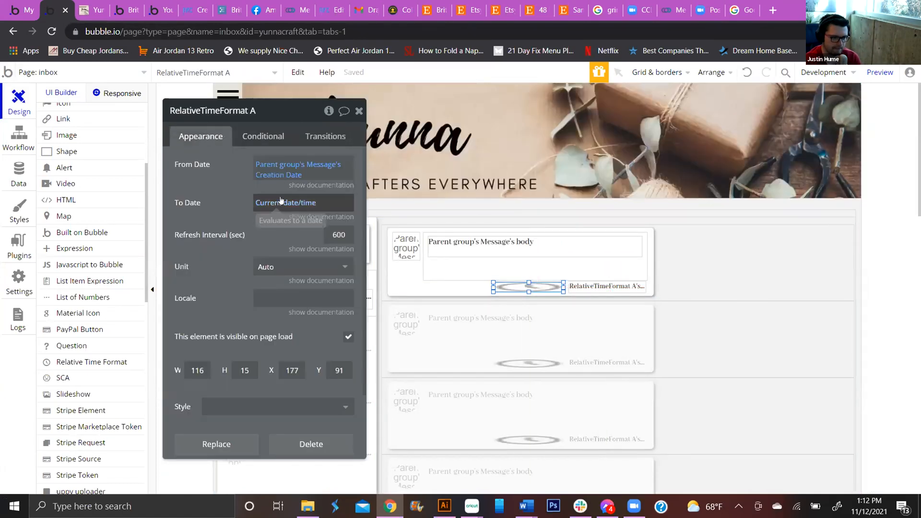
pyautogui.click(287, 172)
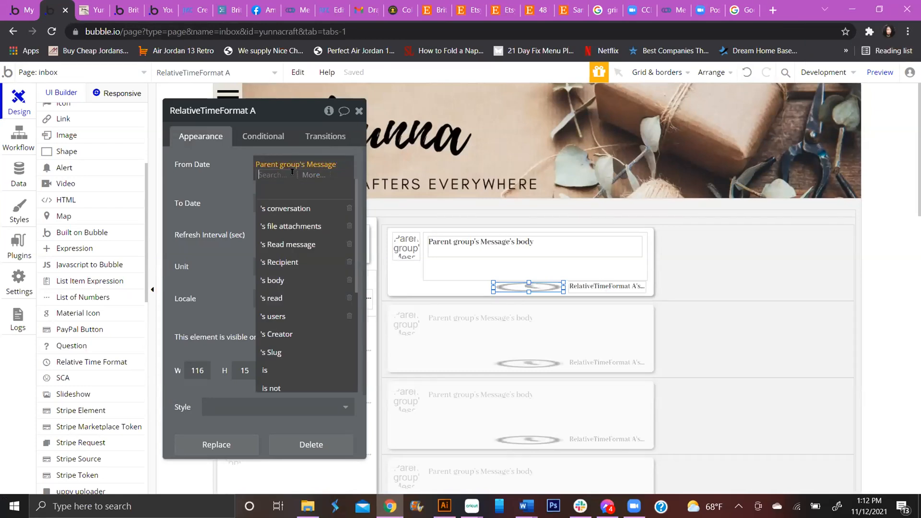
pyautogui.press('BackSpace')
pyautogui.click(281, 177)
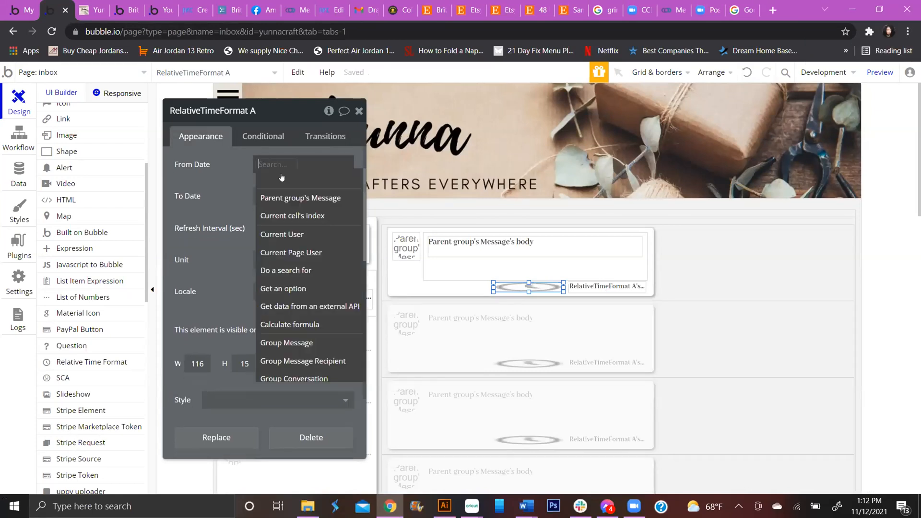
pyautogui.write('cu')
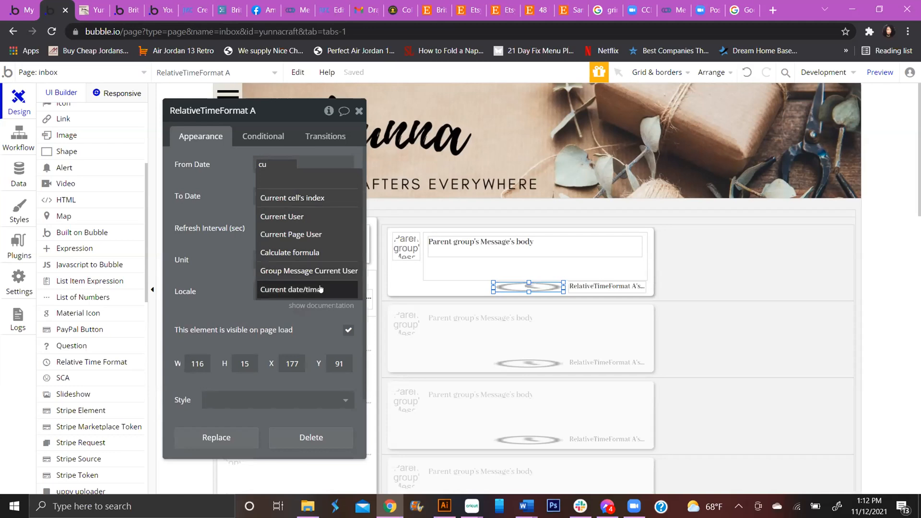
pyautogui.click(321, 289)
# Step: Change the relative time element's To Date to Parent group's Message's Creation Date
pyautogui.click(281, 194)
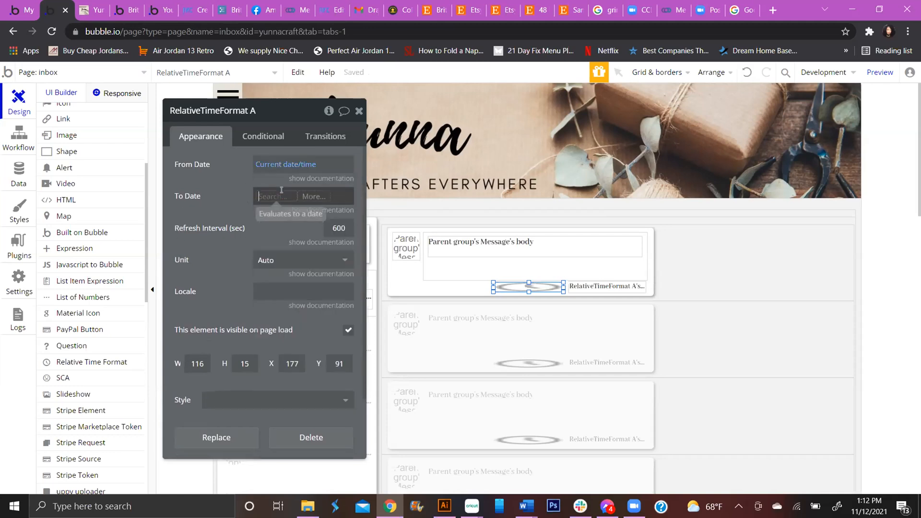
pyautogui.click(291, 208)
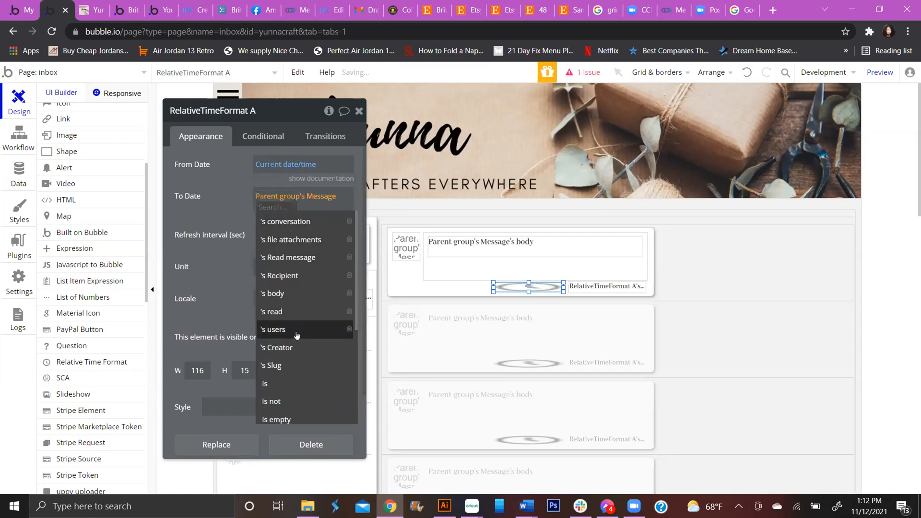
pyautogui.scroll(-5, 297, 334)
pyautogui.click(316, 322)
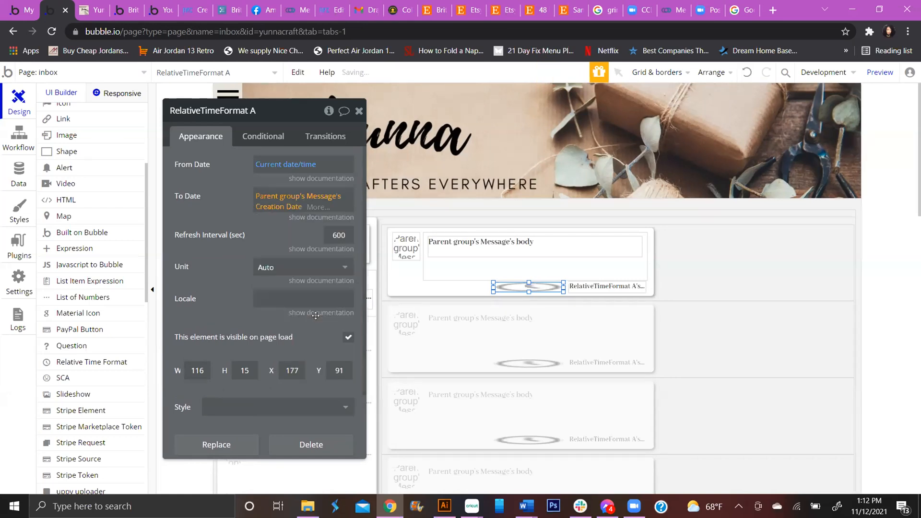
pyautogui.click(229, 199)
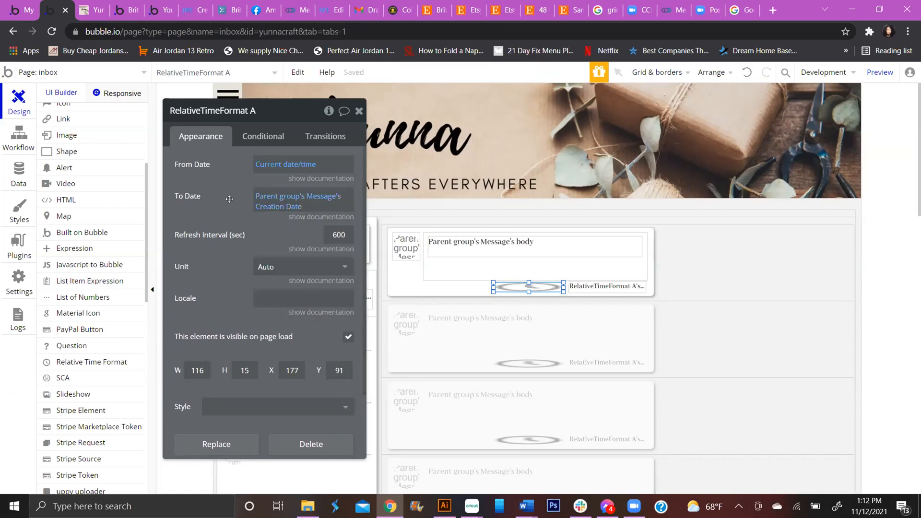
pyautogui.click(259, 209)
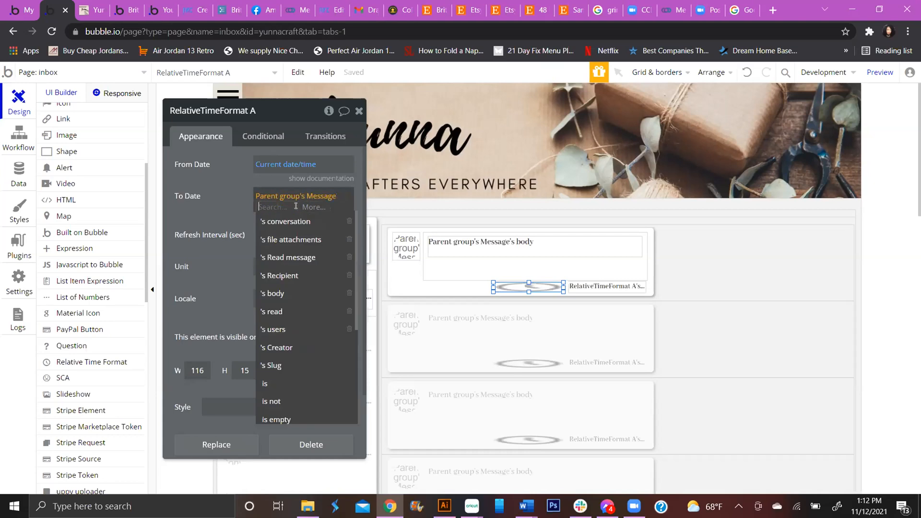
pyautogui.click(208, 206)
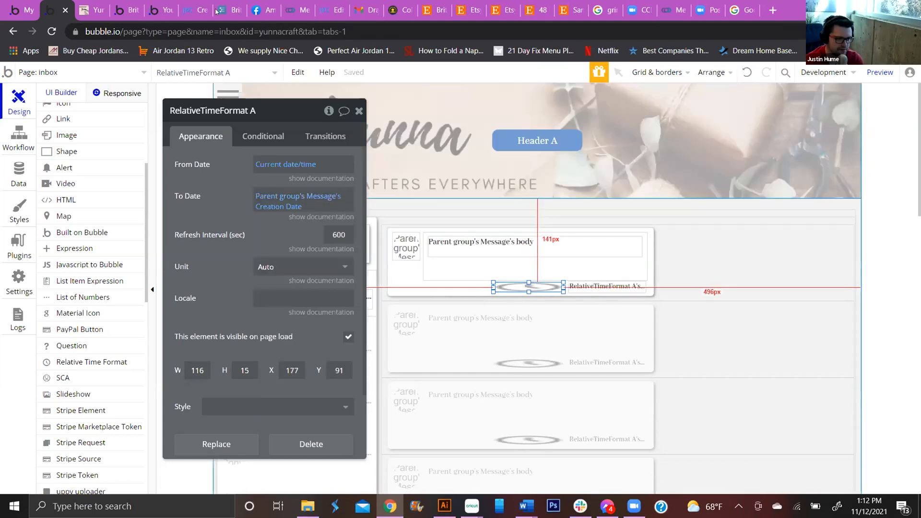
# Step: Reload the inbox preview and open the first two Yunna System Message chats to check their relative timestamps
pyautogui.click(94, 9)
pyautogui.click(51, 31)
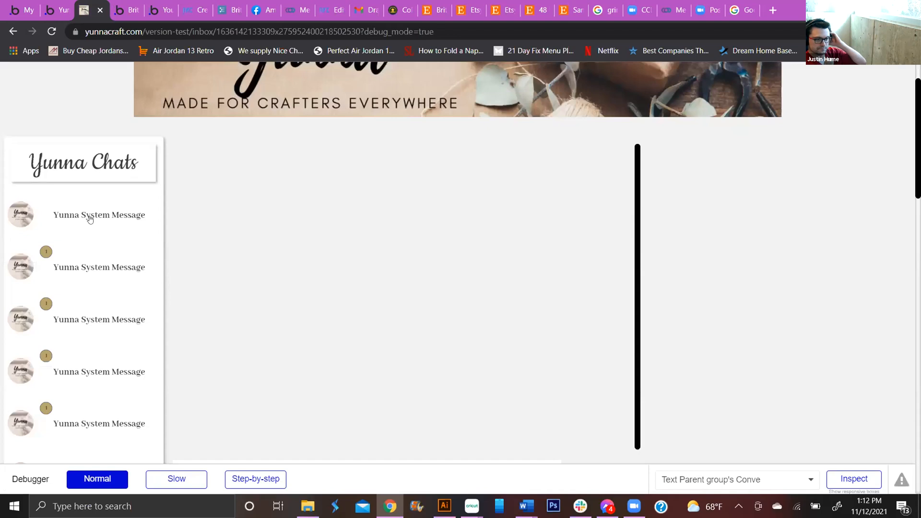
pyautogui.click(89, 216)
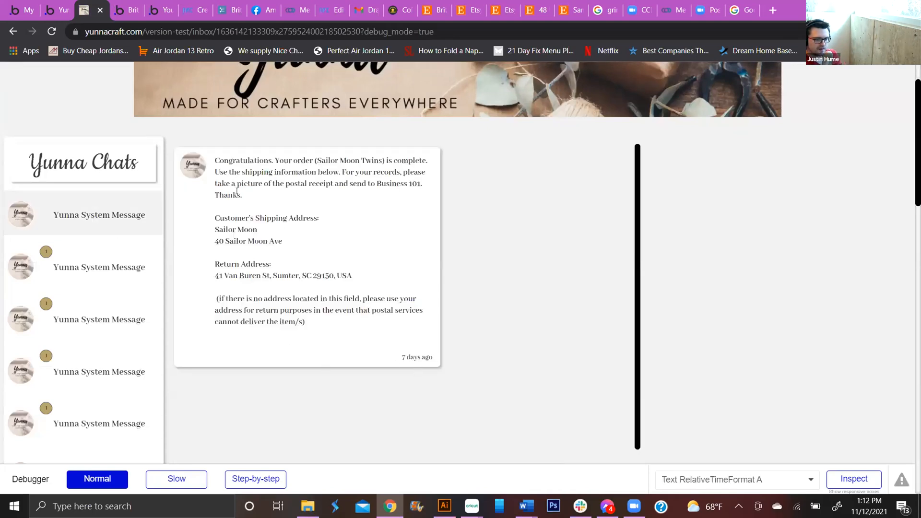
pyautogui.click(103, 277)
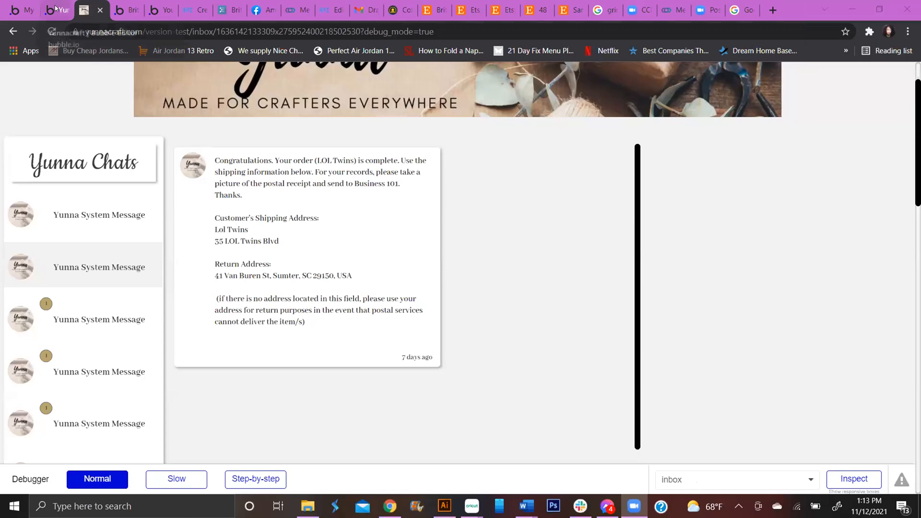
# Step: Return to the editor, close the relative time element's properties and look through the freelancerprofilepage and edit_freelance_profile pages
pyautogui.click(57, 9)
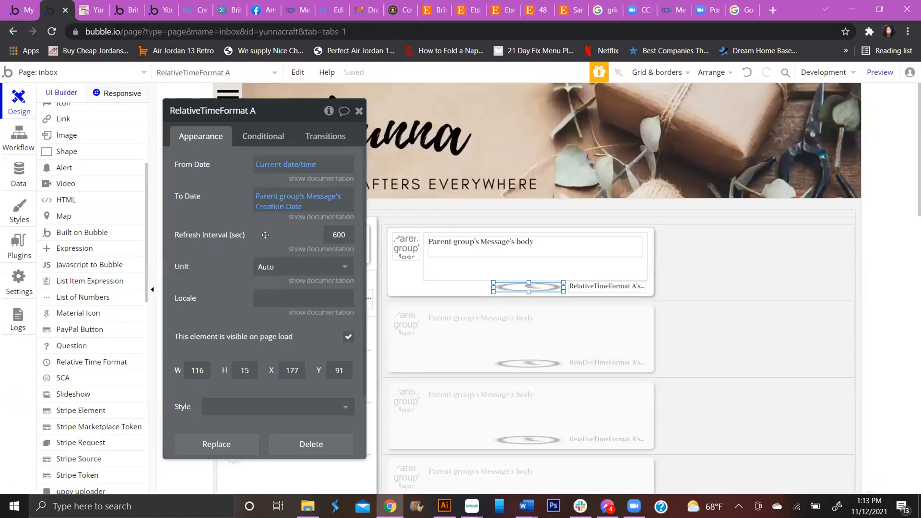
pyautogui.click(359, 111)
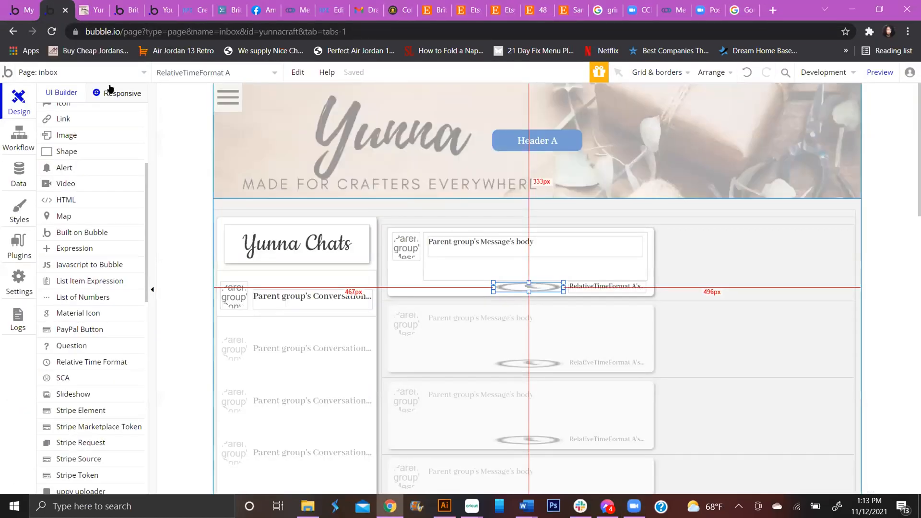
pyautogui.click(142, 72)
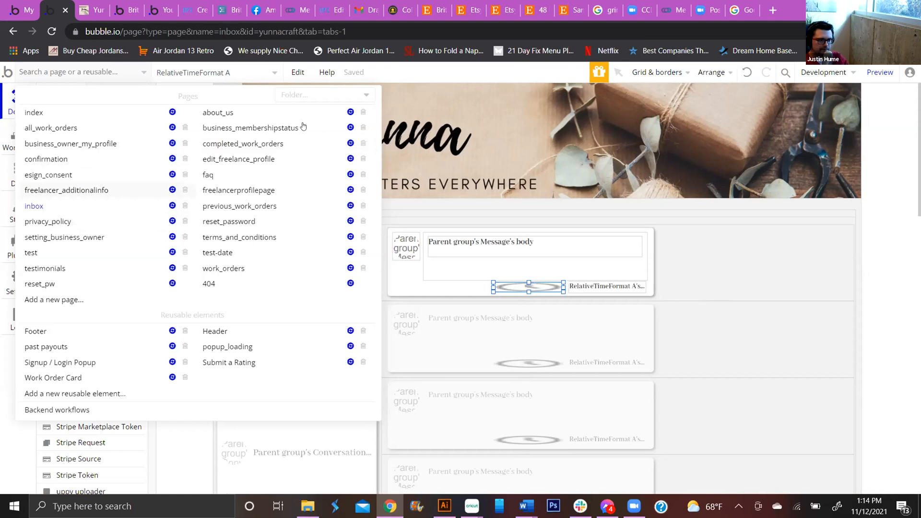
pyautogui.click(251, 190)
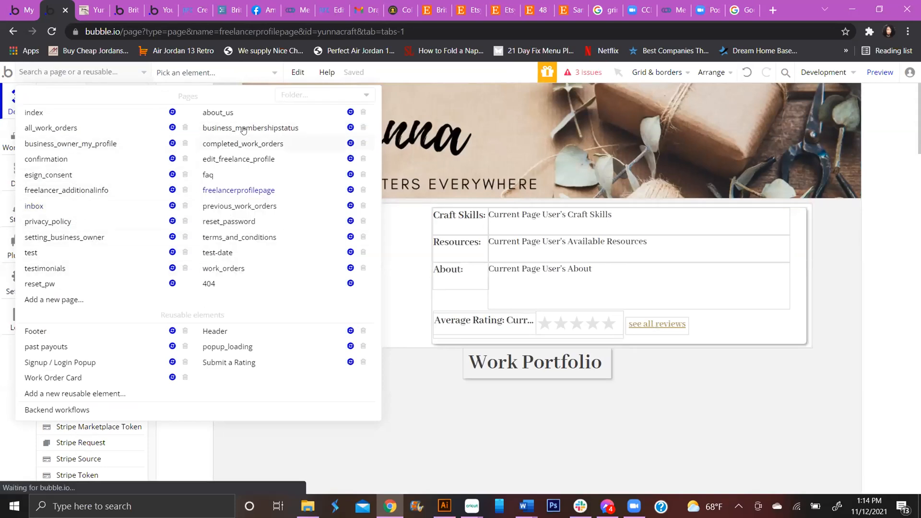
pyautogui.click(241, 159)
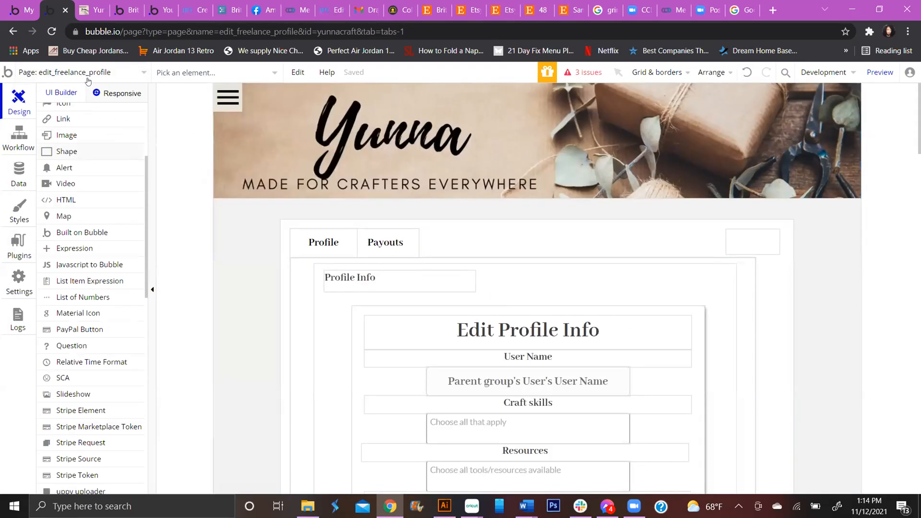
# Step: Open the past payouts reusable element and show its RepeatingGroup Payouts with its properties
pyautogui.click(86, 74)
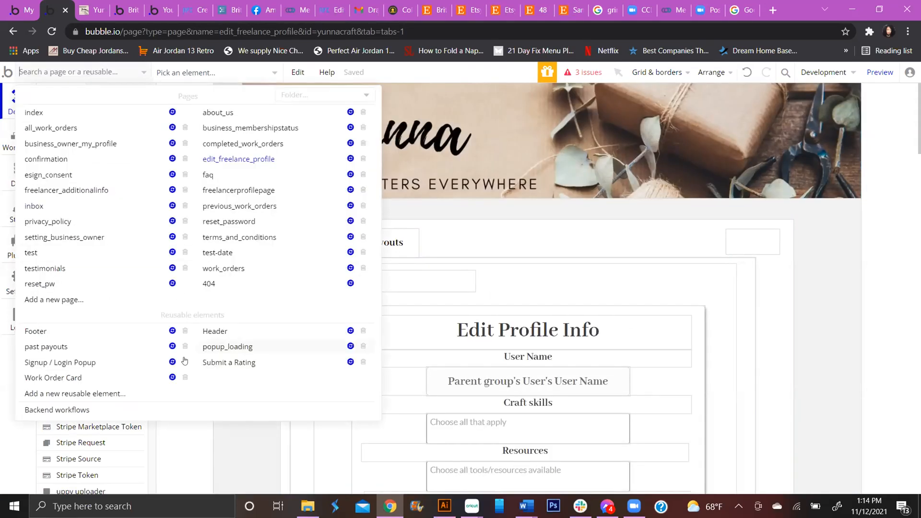
pyautogui.click(90, 349)
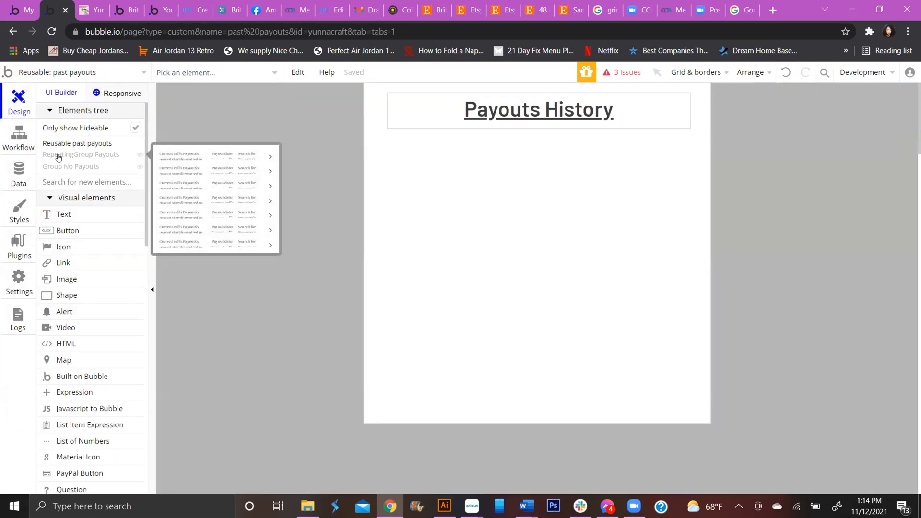
pyautogui.click(58, 156)
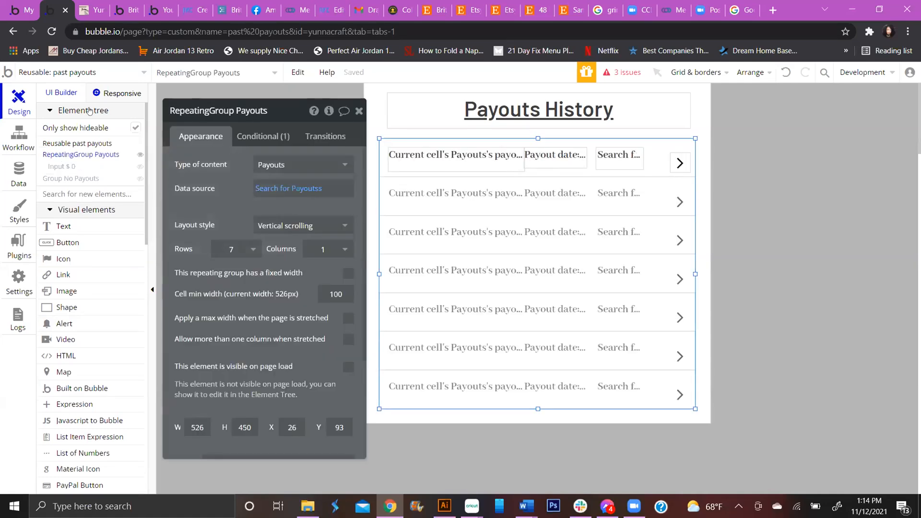
# Step: Open the backend workflows and inspect the Amount to Freelancer formula in create_payout's first Make changes to Payouts action
pyautogui.click(57, 73)
pyautogui.click(88, 411)
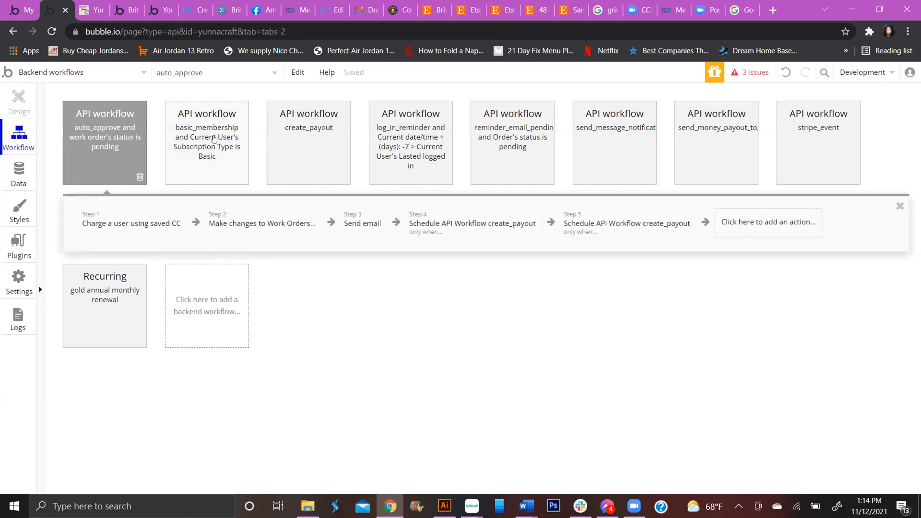
pyautogui.click(307, 135)
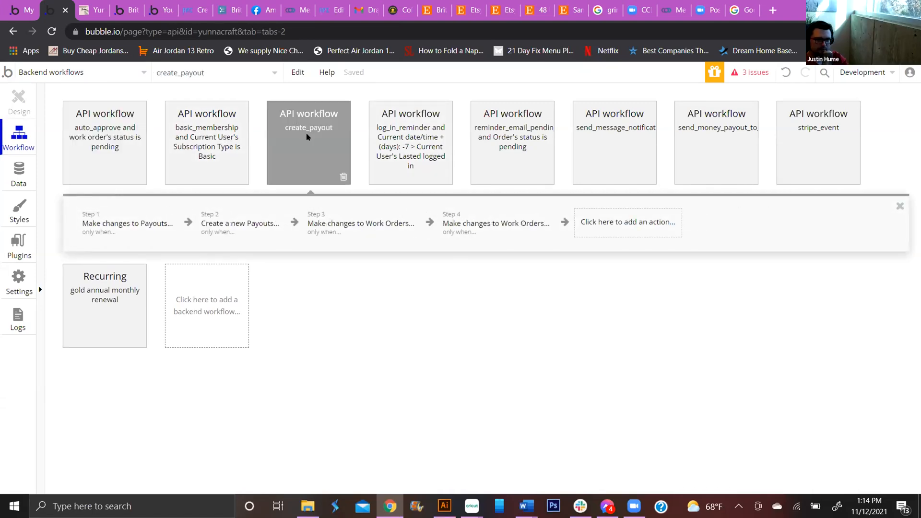
pyautogui.click(133, 224)
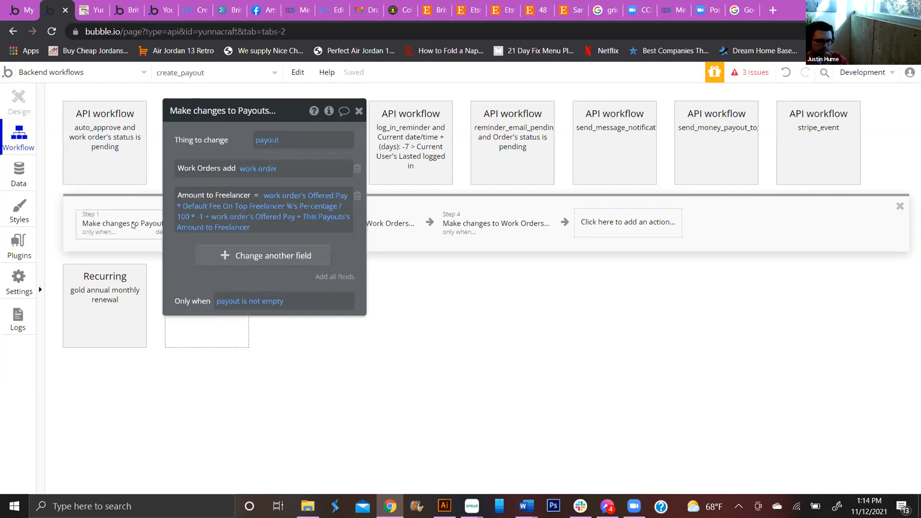
pyautogui.click(263, 197)
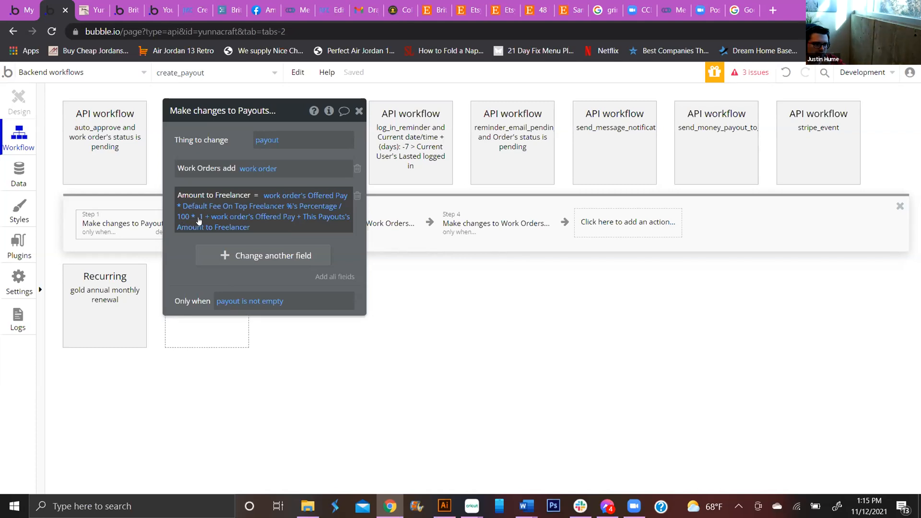
pyautogui.click(358, 112)
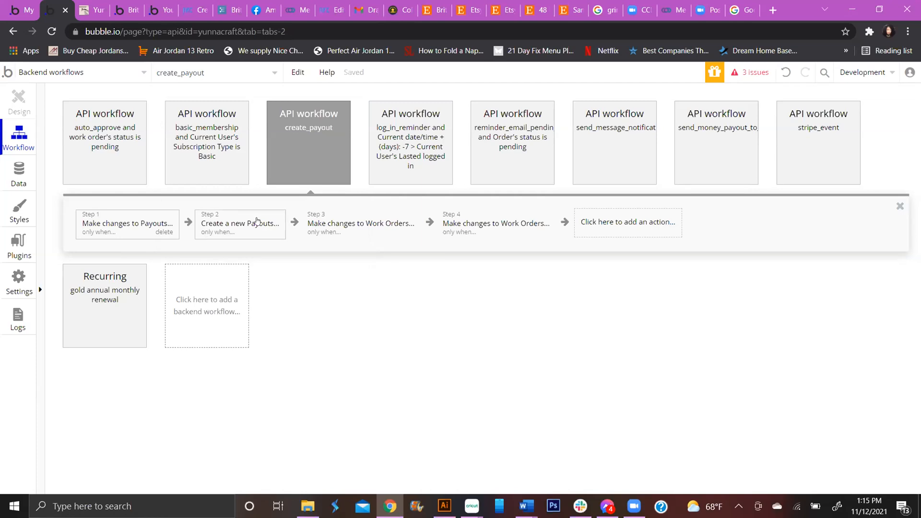
# Step: Inspect the Make changes to Payouts and Transfer to seller actions of the send_money_payout_to_freelancer workflow
pyautogui.click(715, 136)
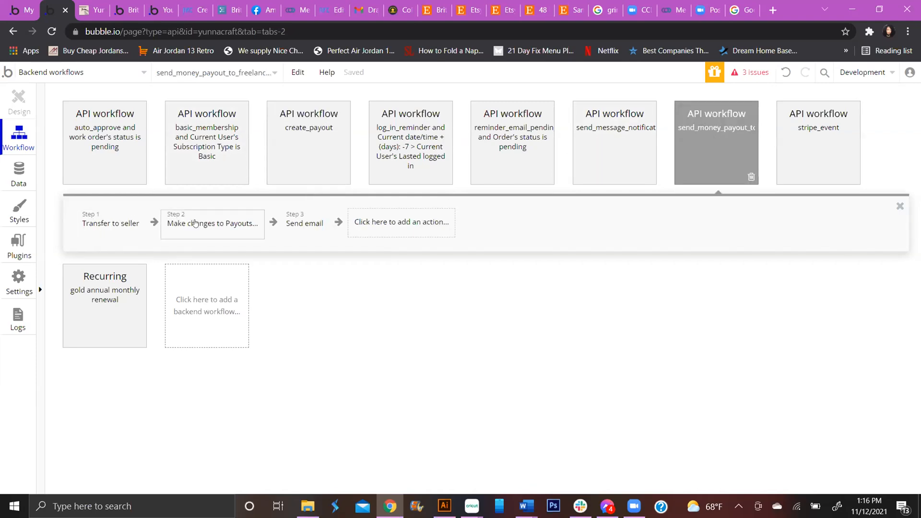
pyautogui.moveTo(196, 223)
pyautogui.moveTo(194, 230); pyautogui.dragTo(191, 219)
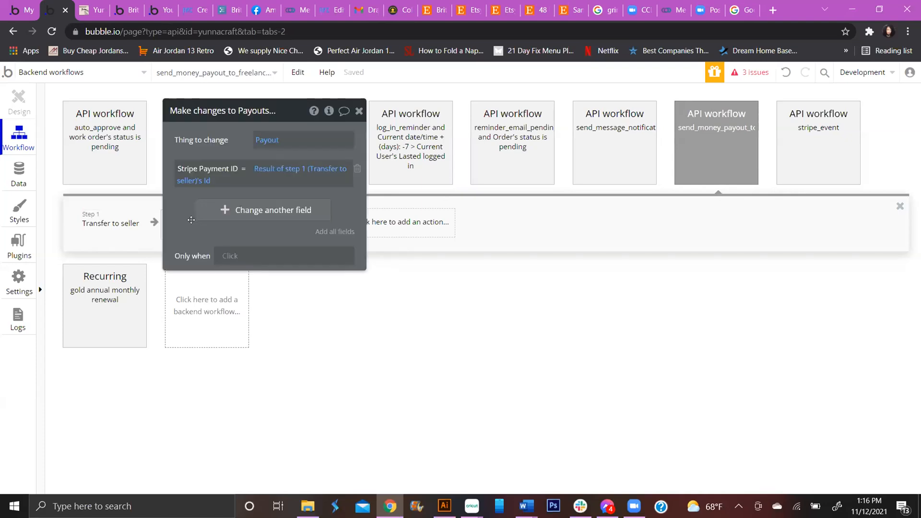
pyautogui.click(119, 226)
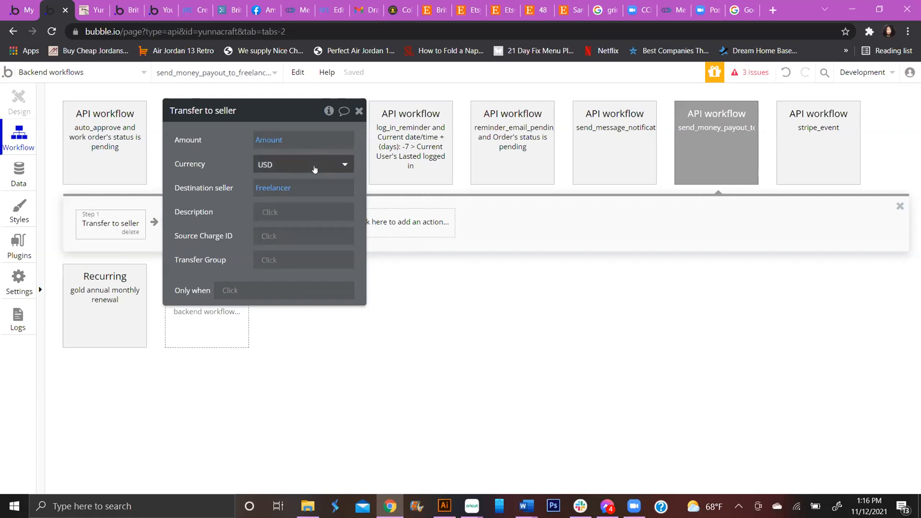
pyautogui.click(359, 112)
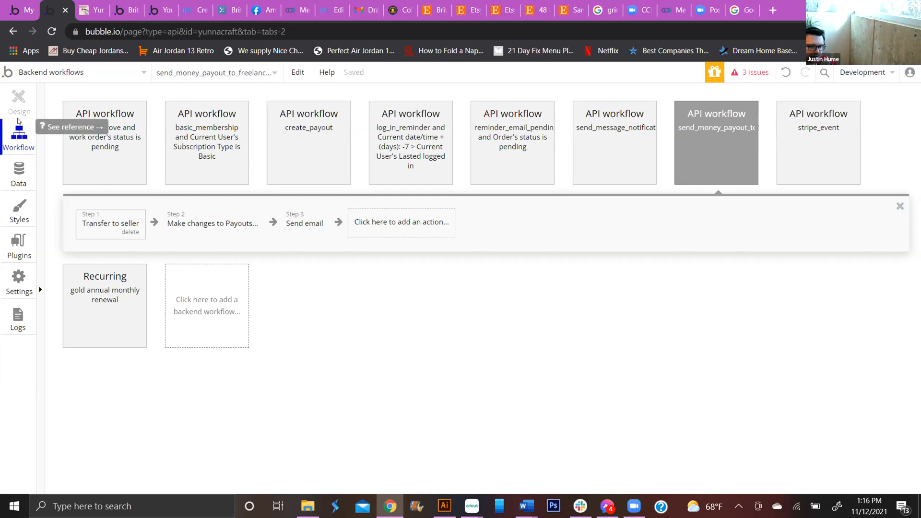
# Step: Open the Work Order Card's enabled Button Approve workflow and examine the arbitrary text in its Charge a user using saved CC amount
pyautogui.click(33, 73)
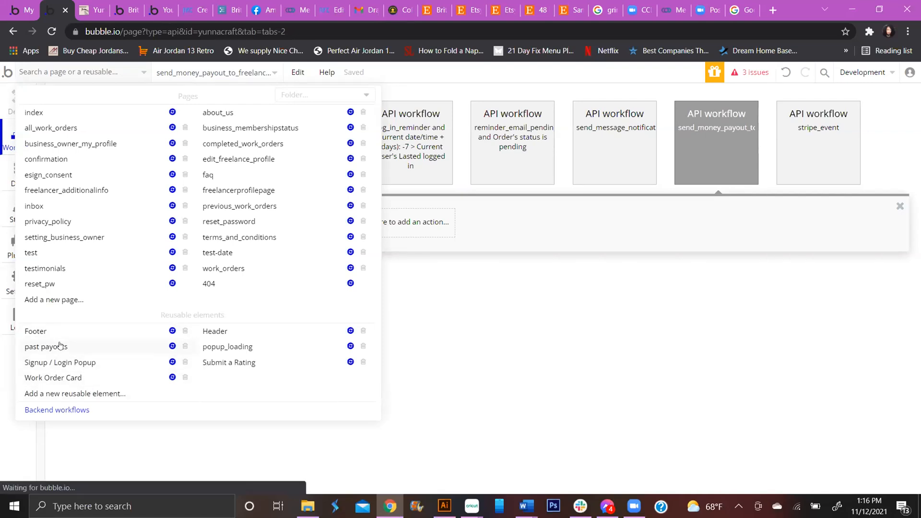
pyautogui.click(68, 378)
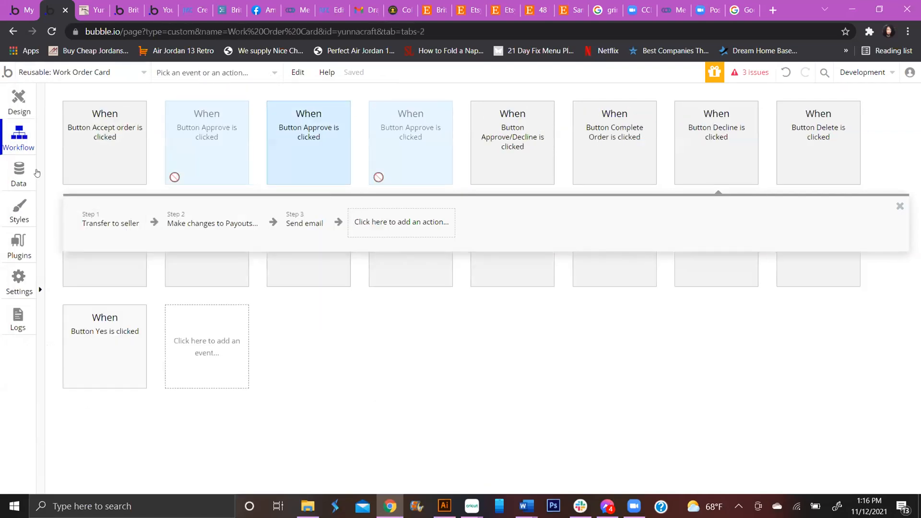
pyautogui.click(308, 138)
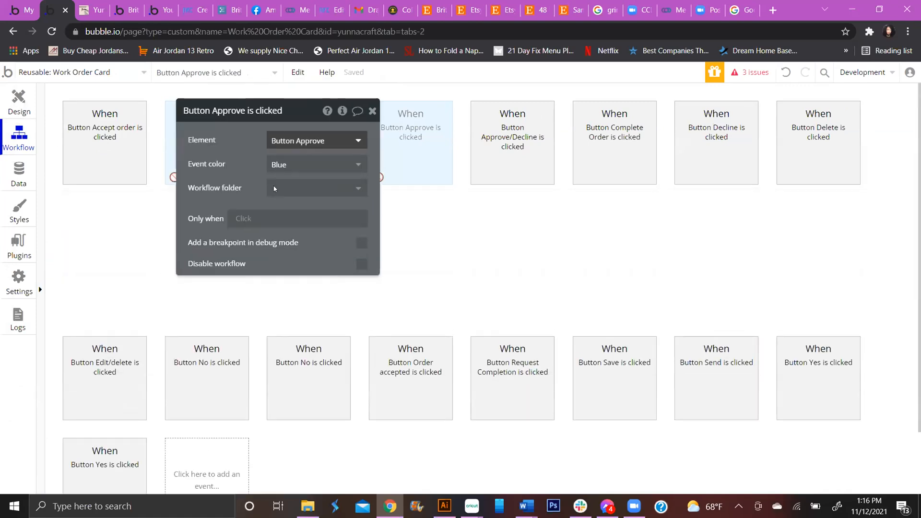
pyautogui.click(161, 225)
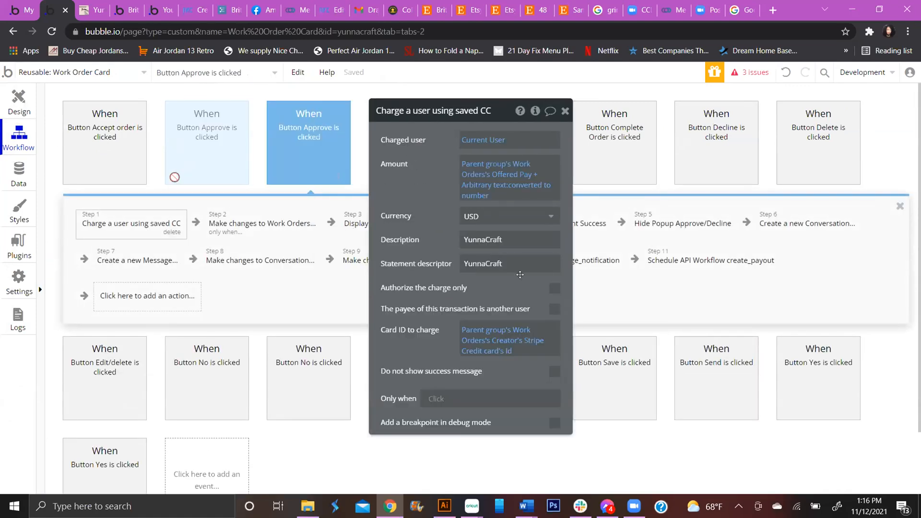
pyautogui.moveTo(483, 166)
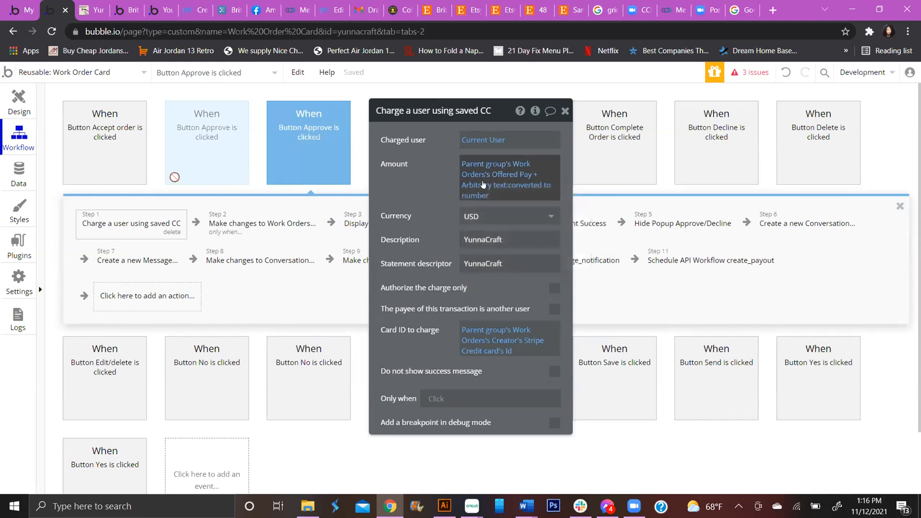
pyautogui.click(483, 185)
pyautogui.moveTo(195, 158)
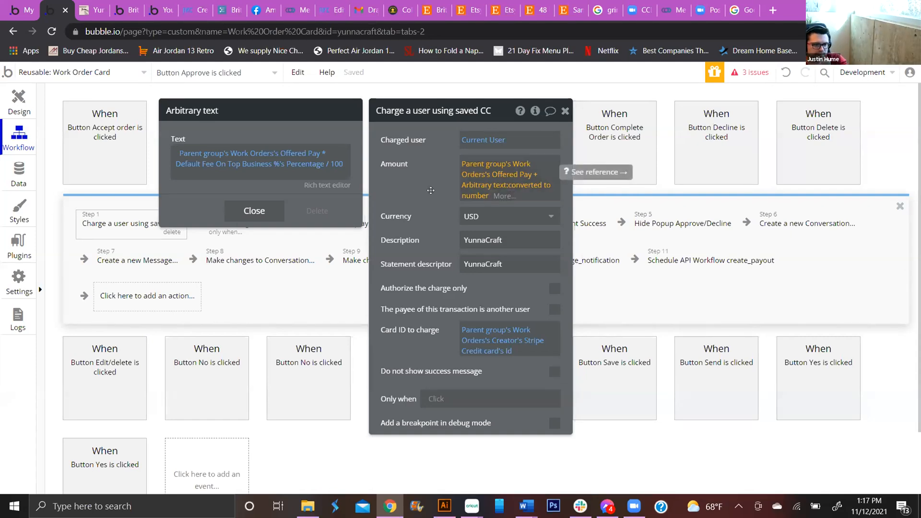
pyautogui.click(475, 196)
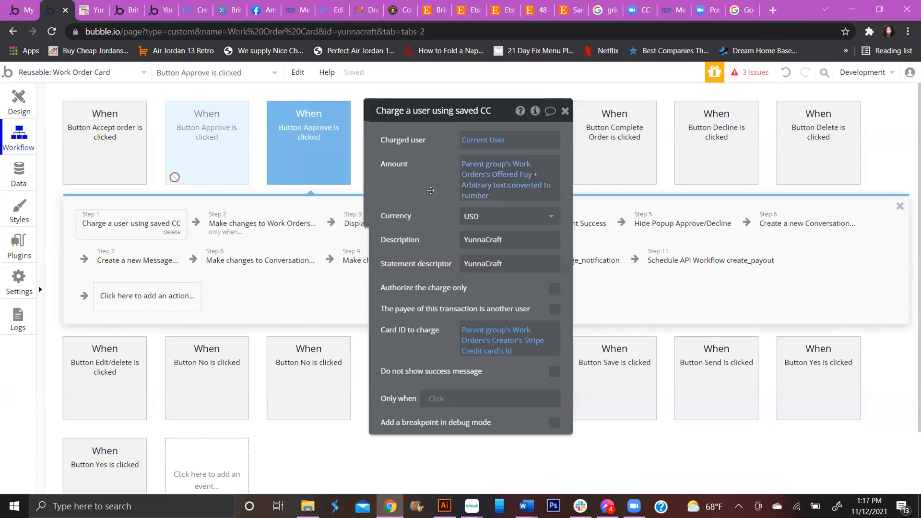
pyautogui.click(495, 187)
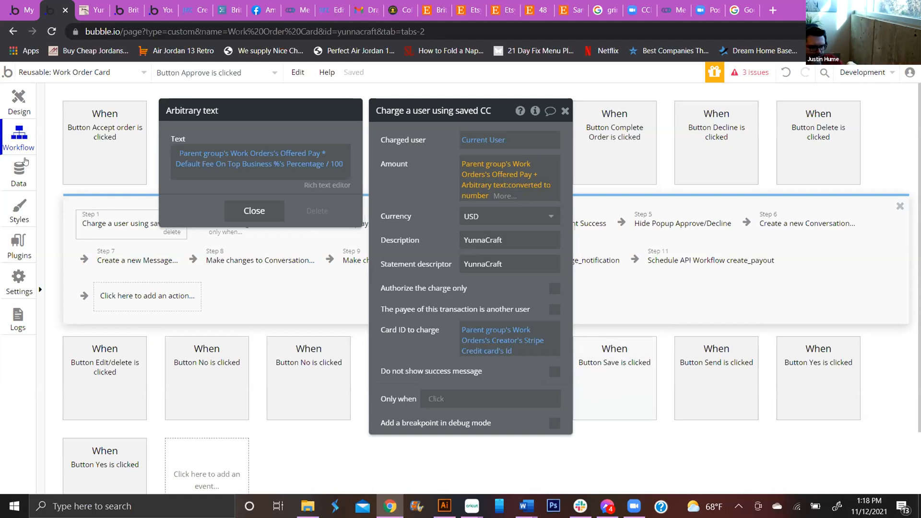
# Step: Find the Stripe plugin among the installed plugins and look through its settings and plugin content
pyautogui.click(19, 245)
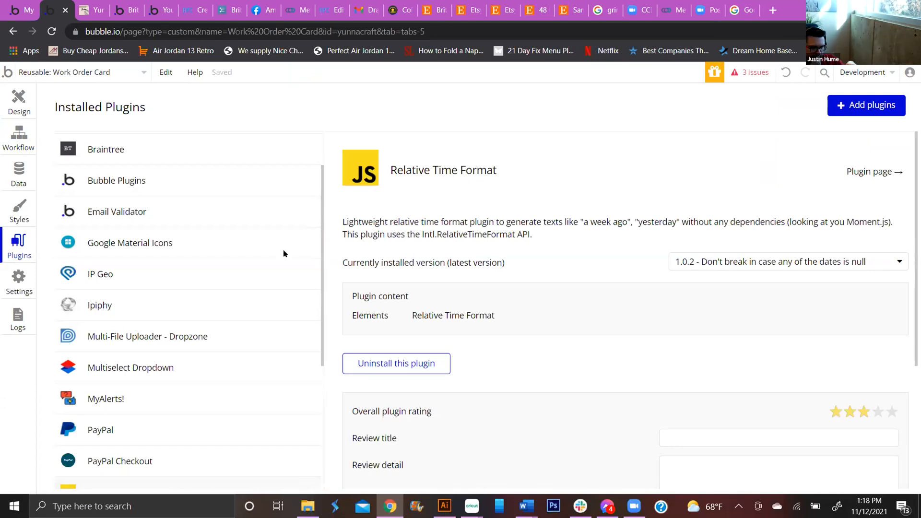
pyautogui.scroll(-3, 165, 305)
pyautogui.scroll(2, 165, 305)
pyautogui.scroll(-3, 165, 306)
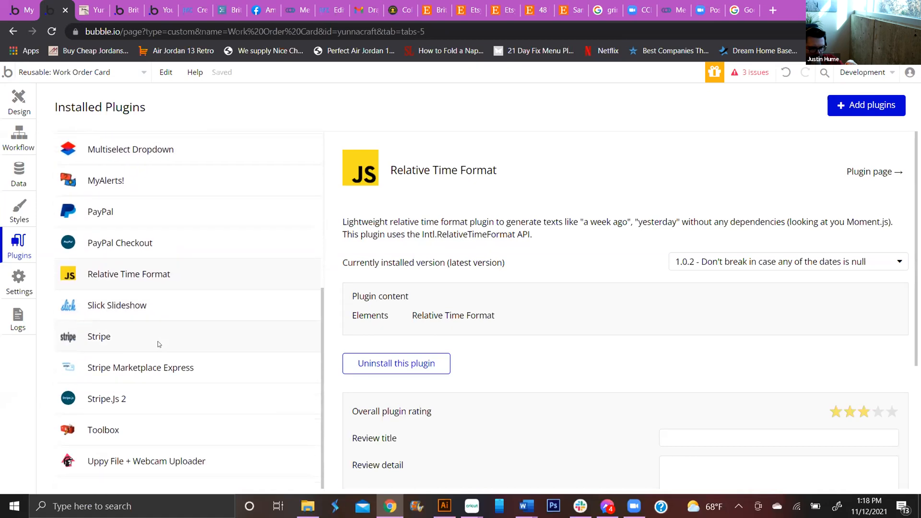
pyautogui.click(158, 345)
pyautogui.scroll(-6, 692, 278)
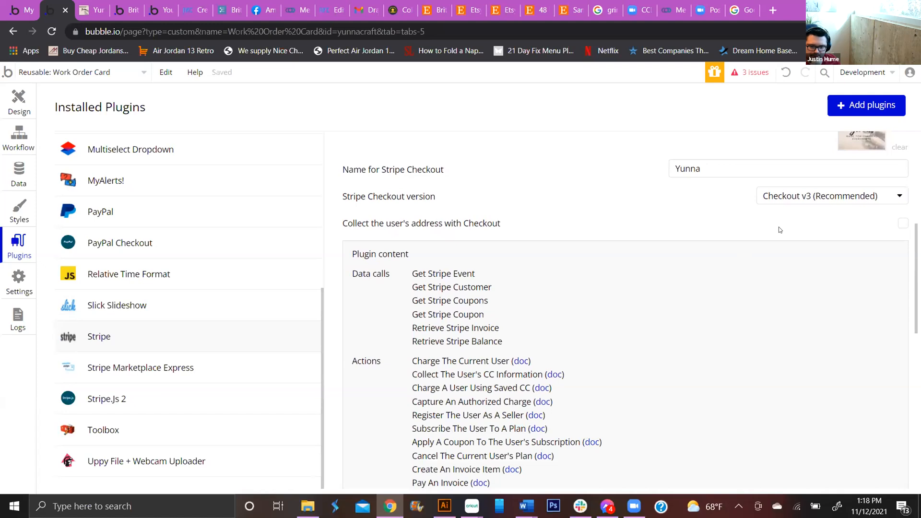
pyautogui.scroll(6, 895, 179)
# Step: Open the Stripe plugin reference and follow its Stripe documentation link to read how the charge object's amount is defined
pyautogui.click(895, 179)
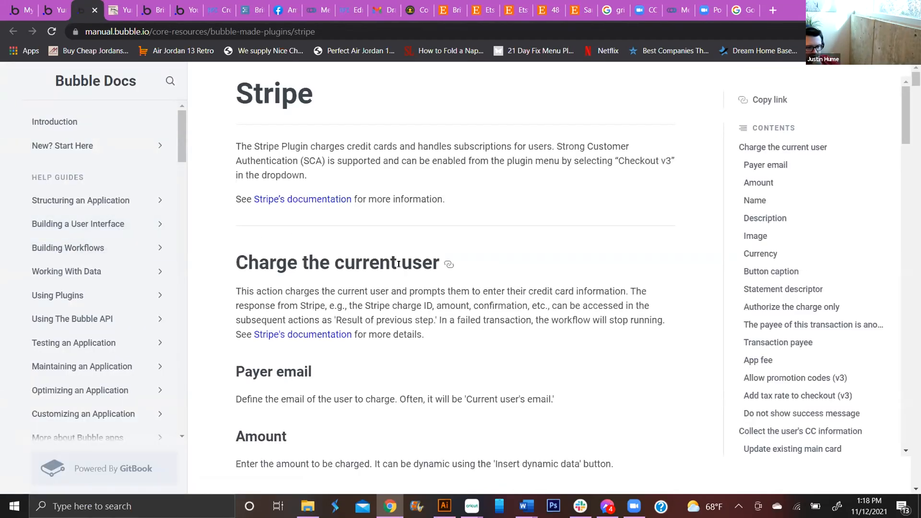
pyautogui.scroll(-1, 321, 281)
pyautogui.scroll(-2, 320, 281)
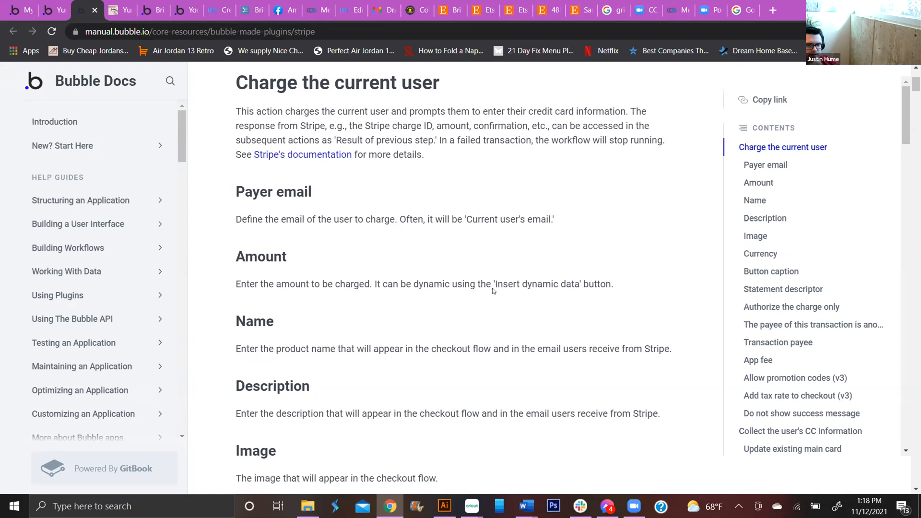
pyautogui.click(315, 155)
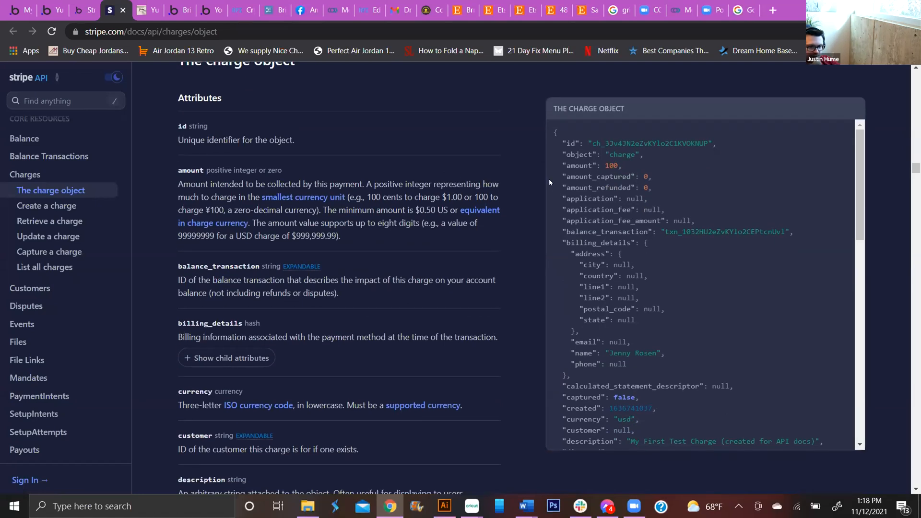
pyautogui.scroll(-2, 572, 191)
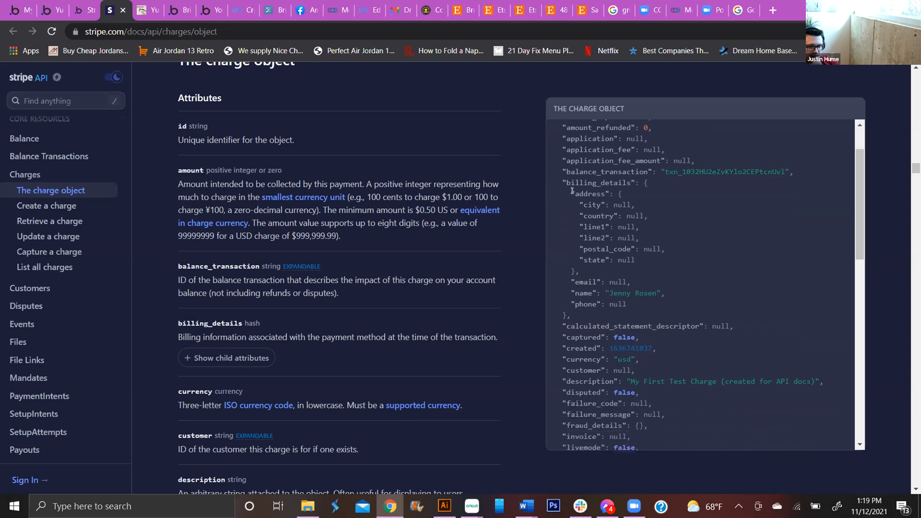
pyautogui.scroll(-1, 501, 205)
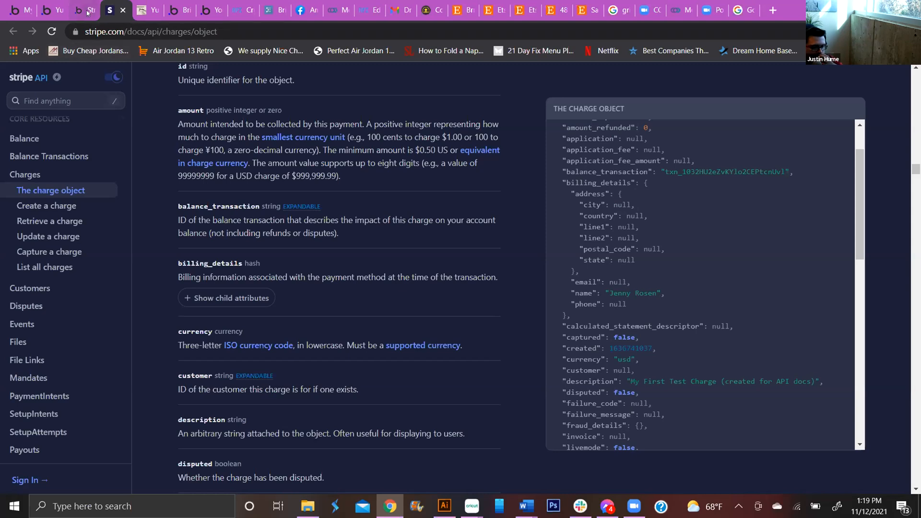
# Step: Return to the Work Order Card editor and reopen the Approve workflow's Charge a user using saved CC amount with its arbitrary text
pyautogui.click(47, 11)
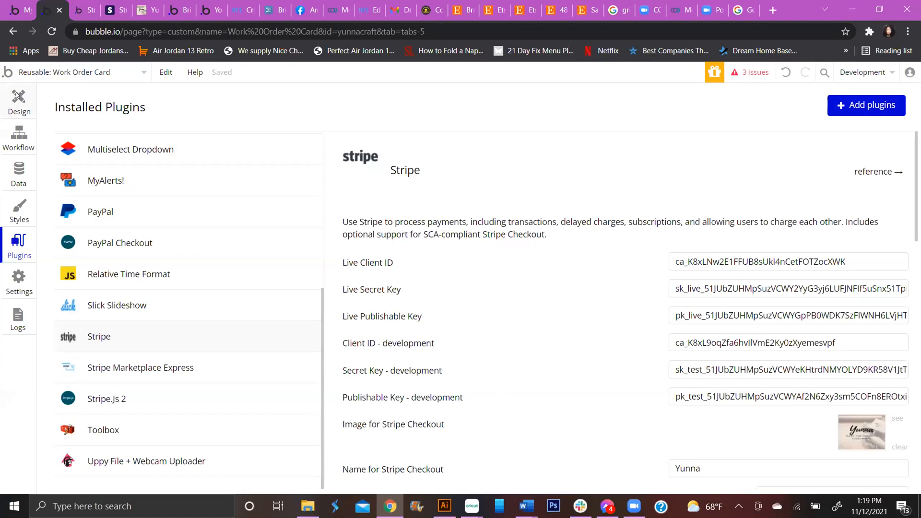
pyautogui.click(16, 97)
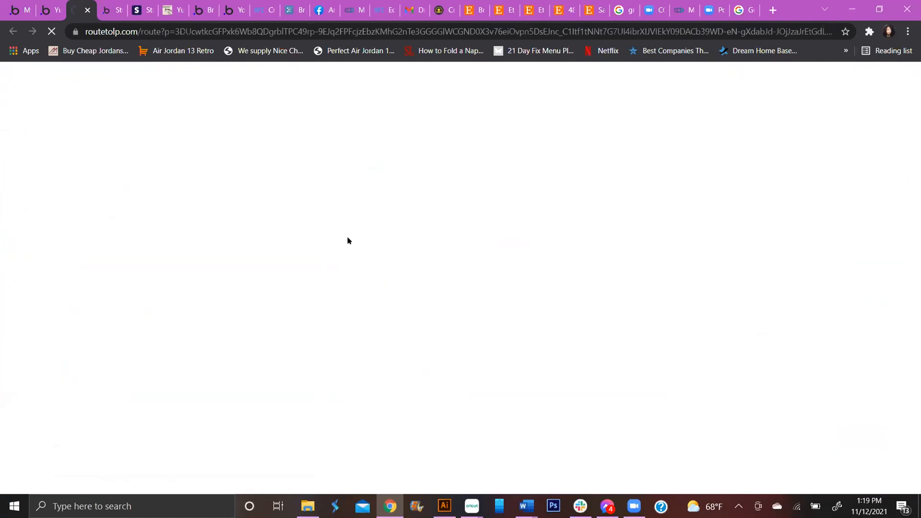
pyautogui.click(87, 10)
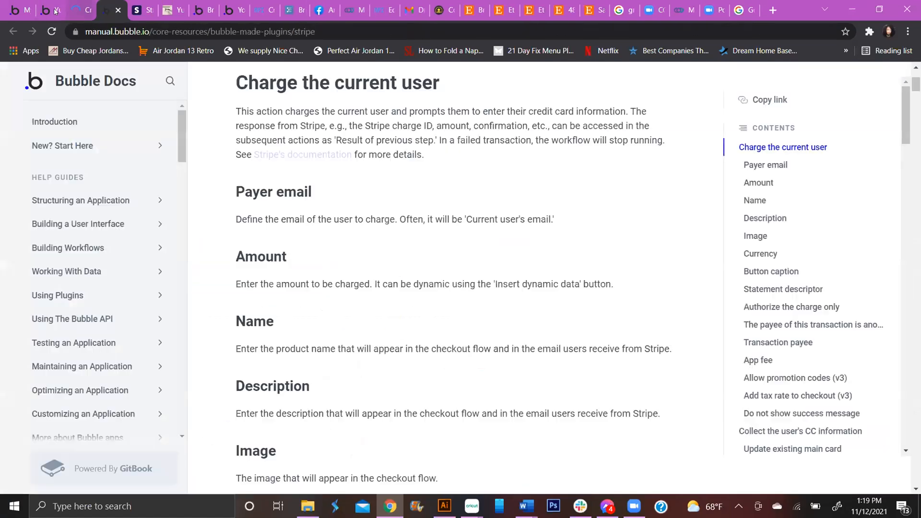
pyautogui.click(48, 10)
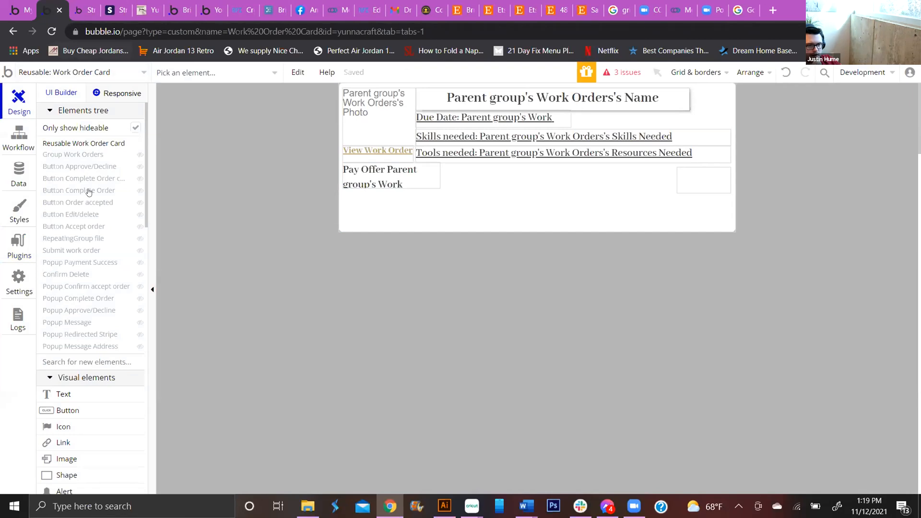
pyautogui.click(14, 140)
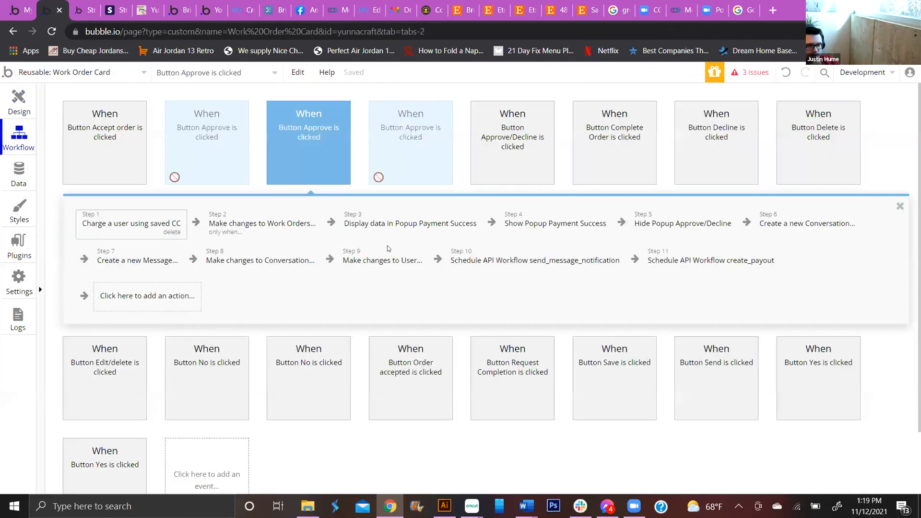
pyautogui.click(110, 220)
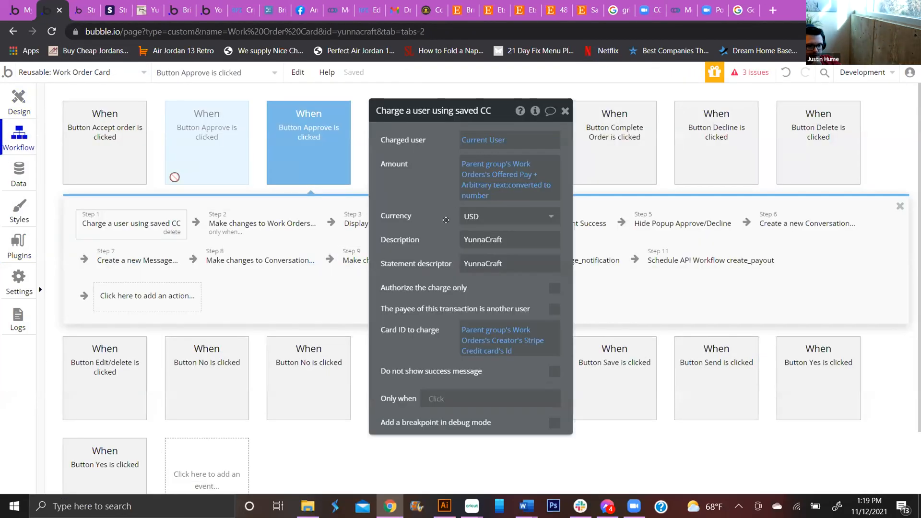
pyautogui.click(479, 188)
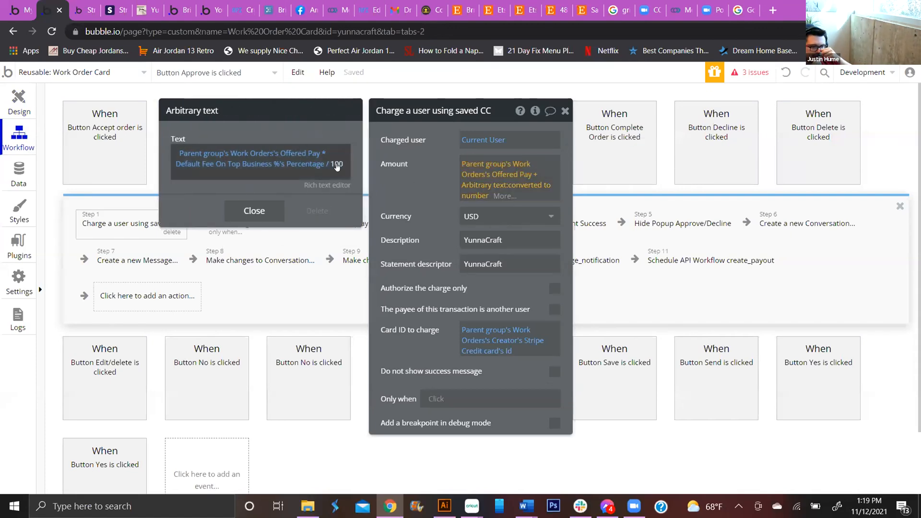
# Step: Multiply the Charge a user using saved CC amount by 100, after the arbitrary text converted to number
pyautogui.click(434, 202)
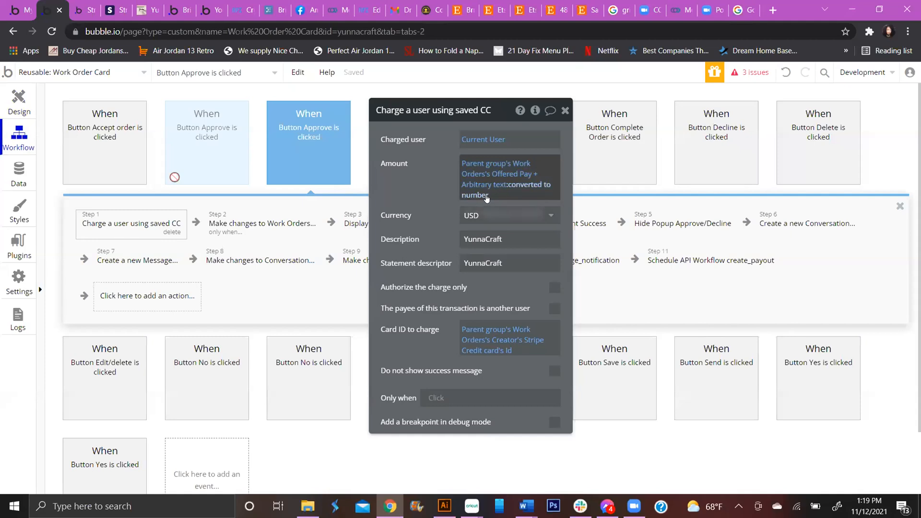
pyautogui.click(489, 196)
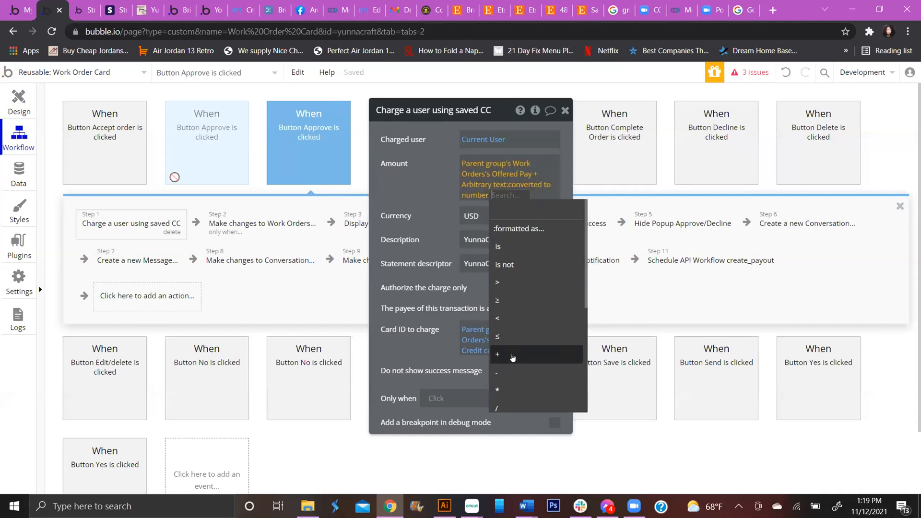
pyautogui.click(501, 389)
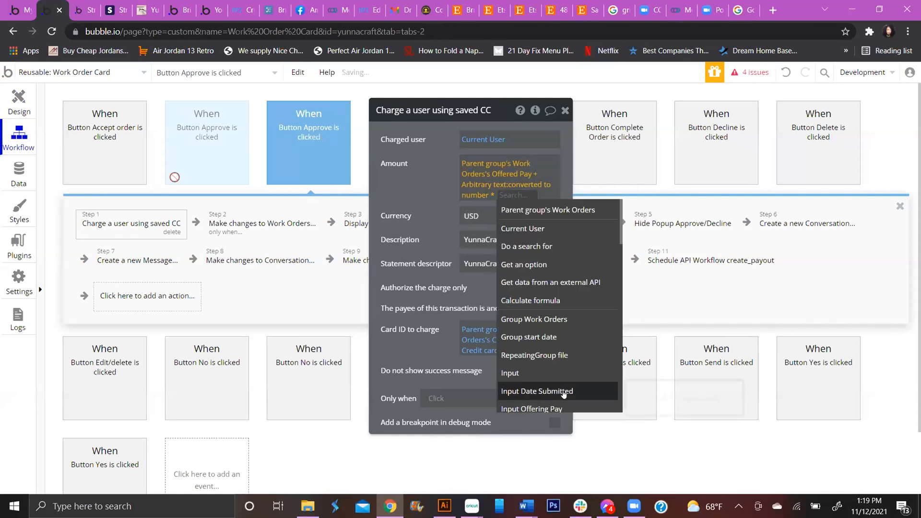
pyautogui.write('100')
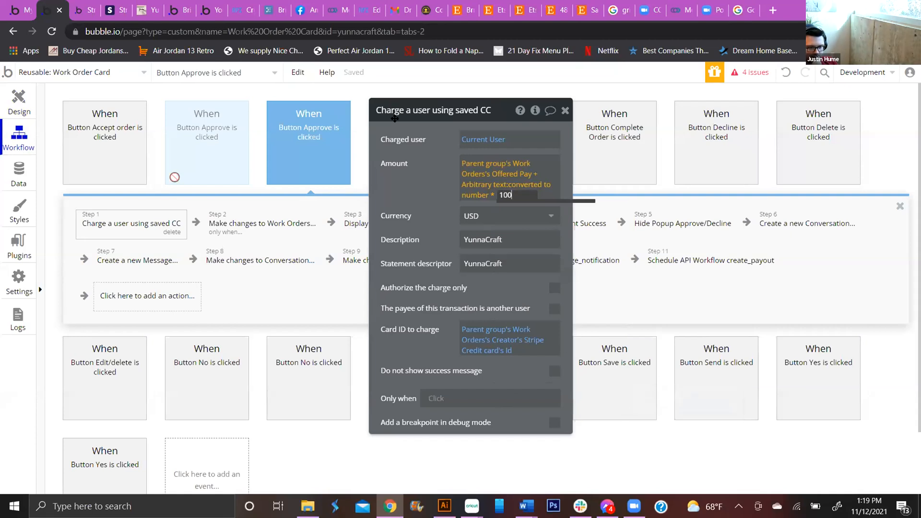
pyautogui.click(419, 181)
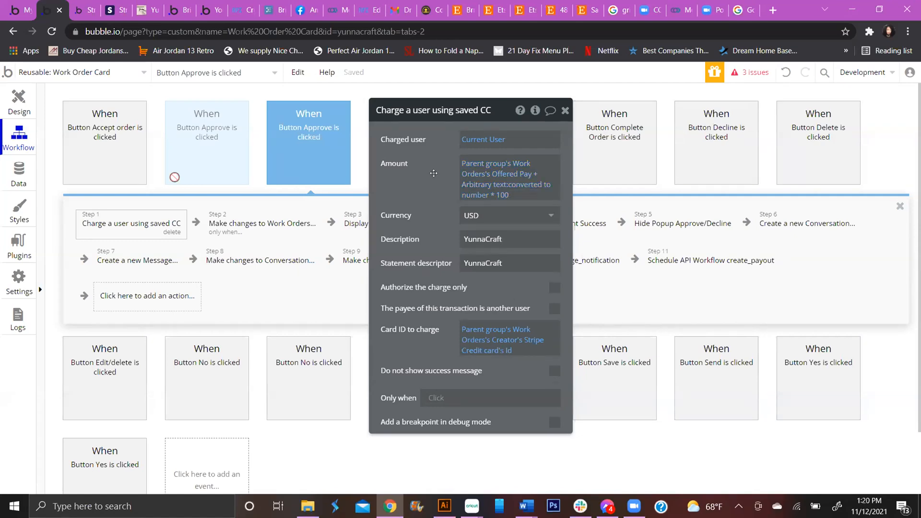
pyautogui.click(480, 184)
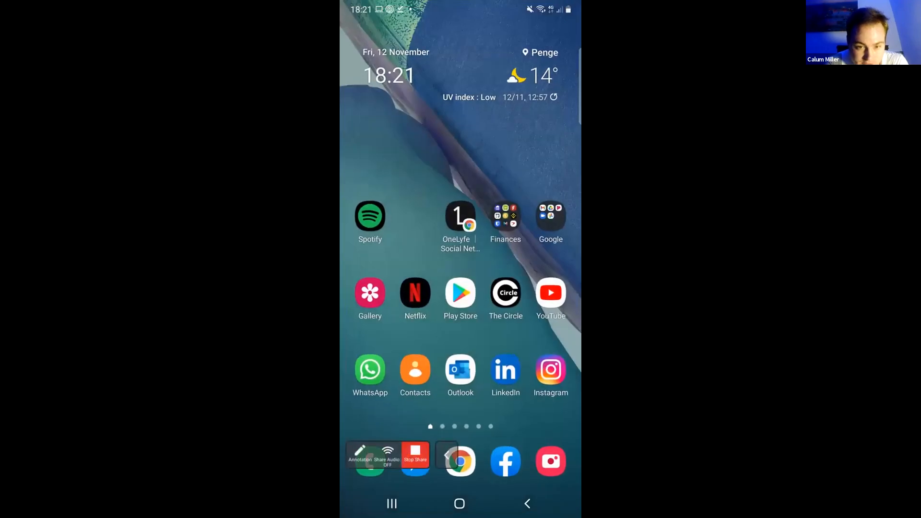
# Step: Switch to The Circle app on the shared phone and look through the Worldwide Circle post feed, returning to its newest post
pyautogui.click(506, 293)
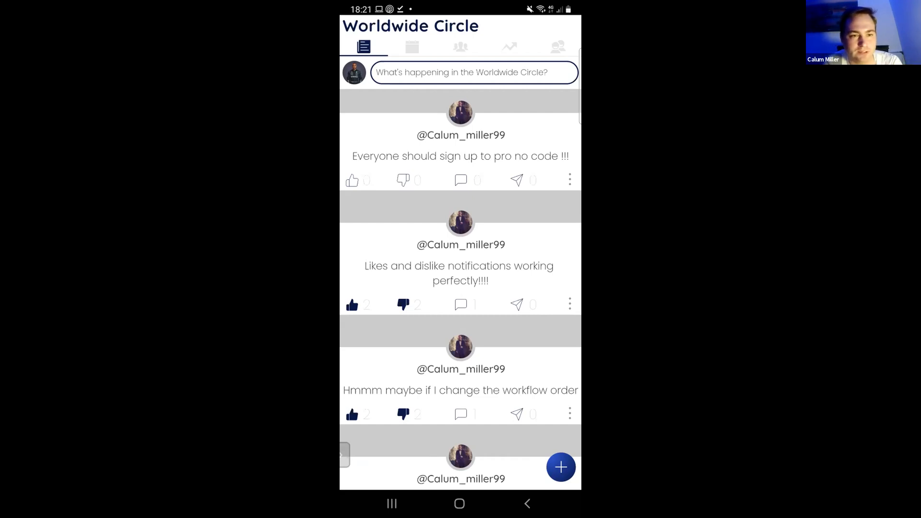
pyautogui.scroll(-2, 460, 290)
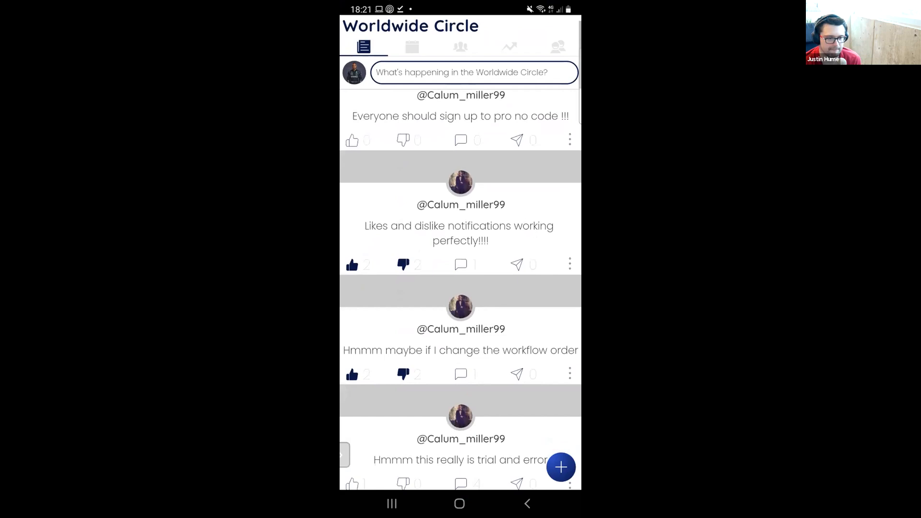
pyautogui.scroll(-1, 461, 290)
pyautogui.scroll(-1, 460, 290)
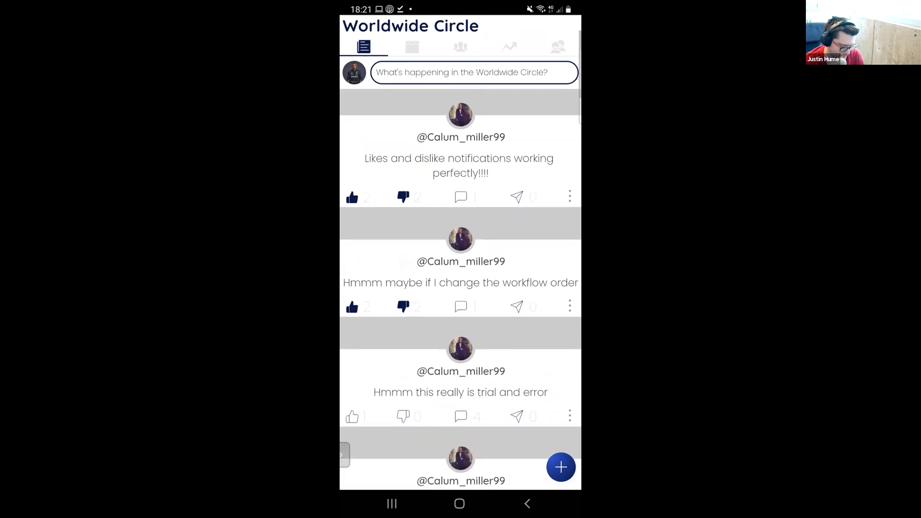
pyautogui.scroll(-2, 460, 289)
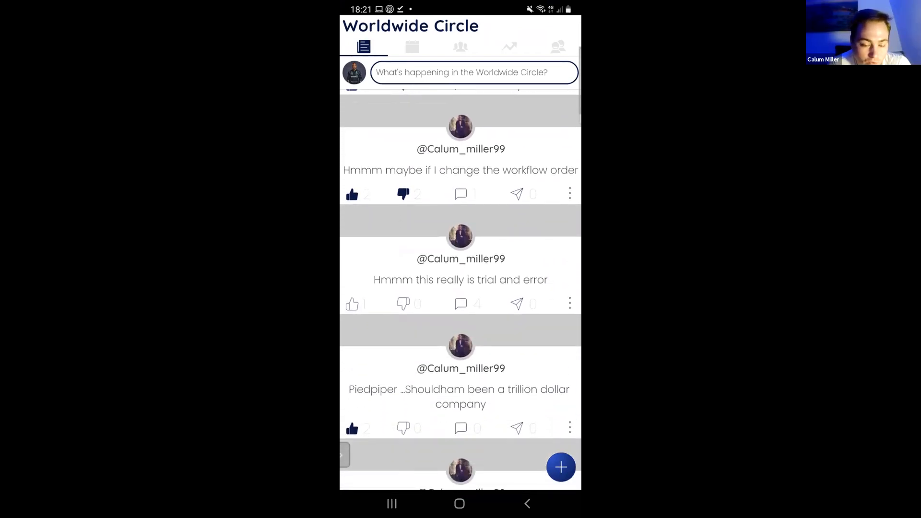
pyautogui.scroll(-2, 460, 290)
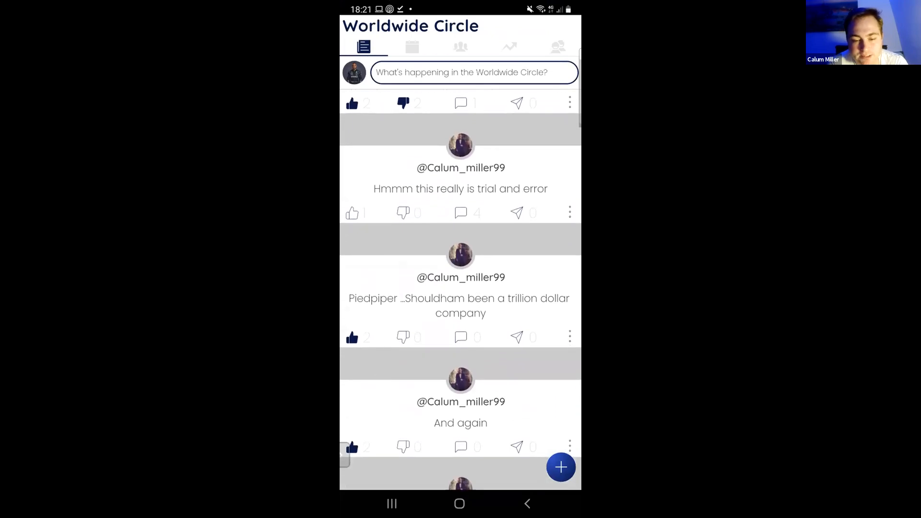
pyautogui.scroll(-1, 461, 290)
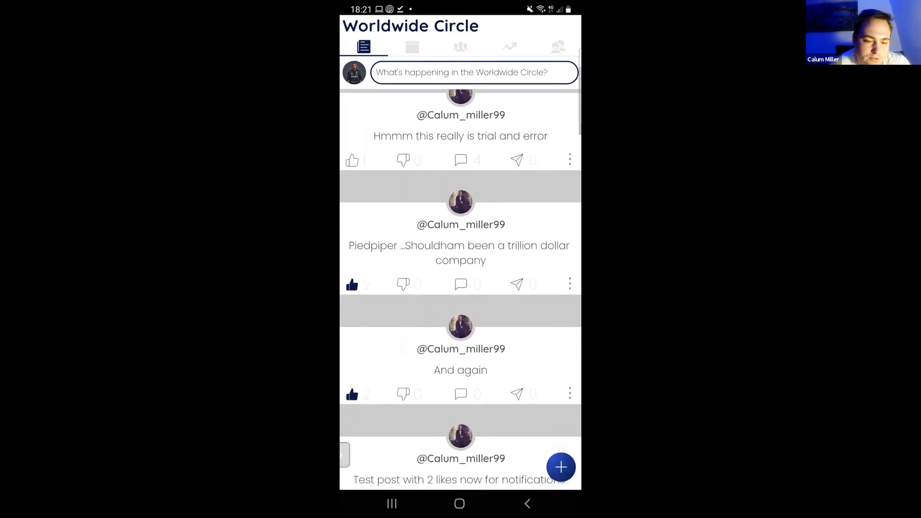
pyautogui.scroll(-1, 460, 289)
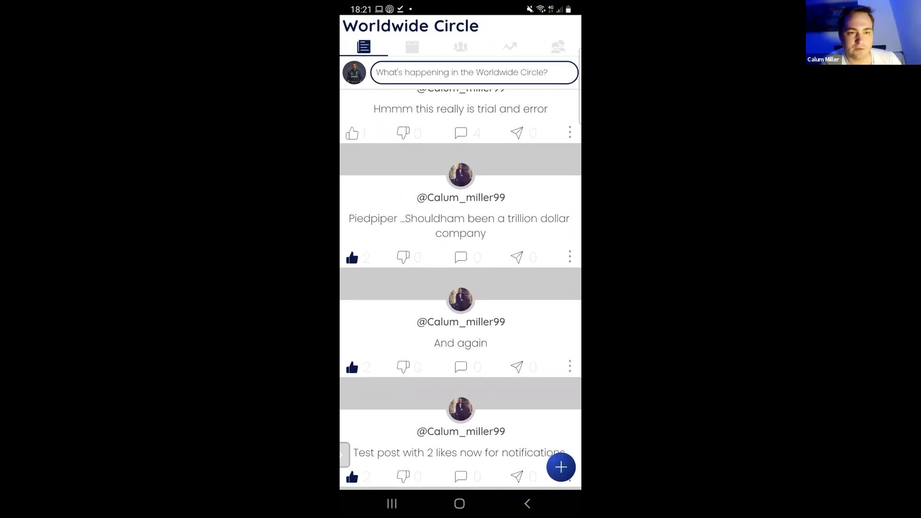
pyautogui.scroll(-1, 461, 290)
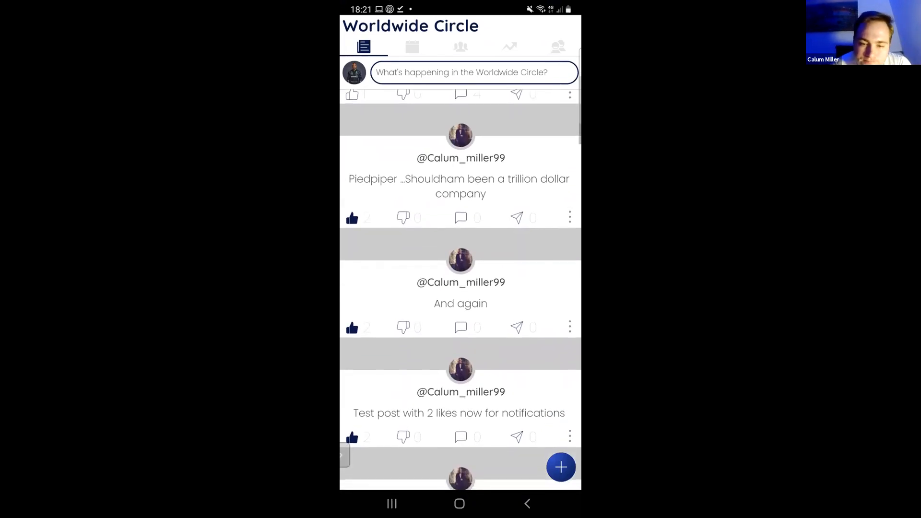
pyautogui.scroll(5, 461, 289)
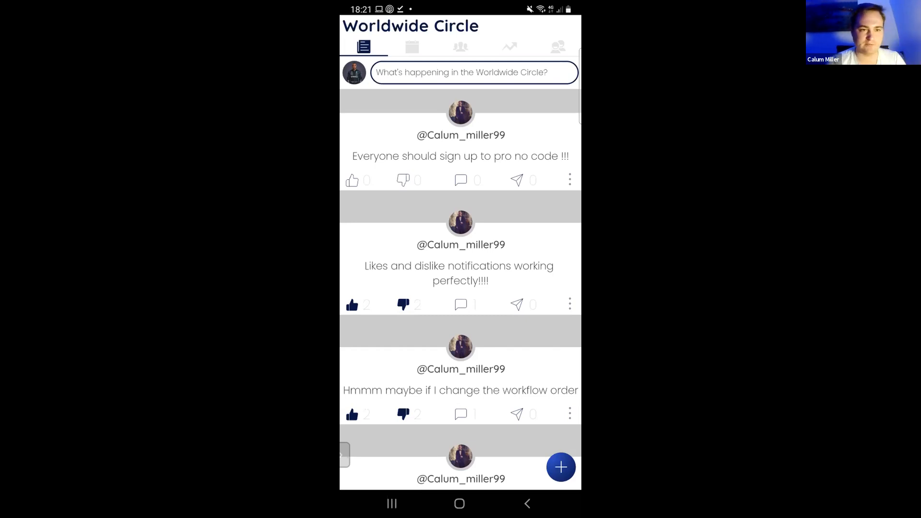
pyautogui.scroll(-3, 460, 288)
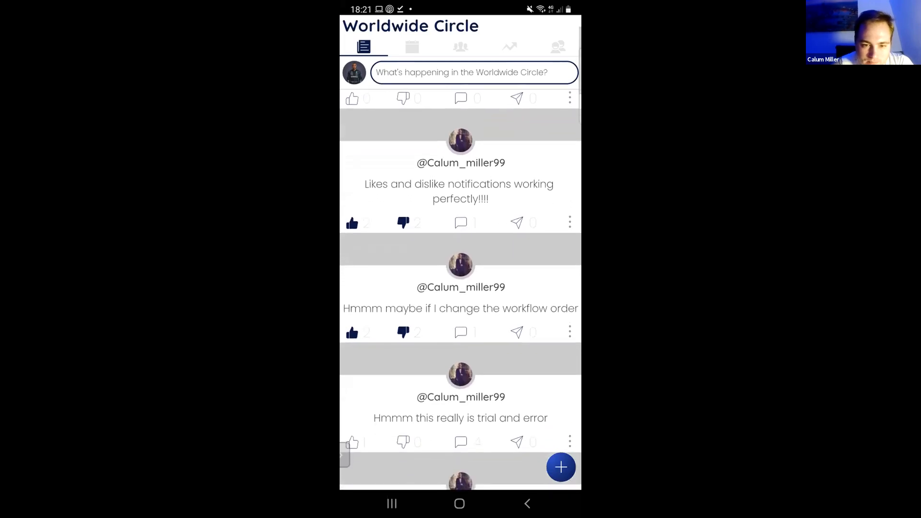
pyautogui.scroll(-3, 460, 287)
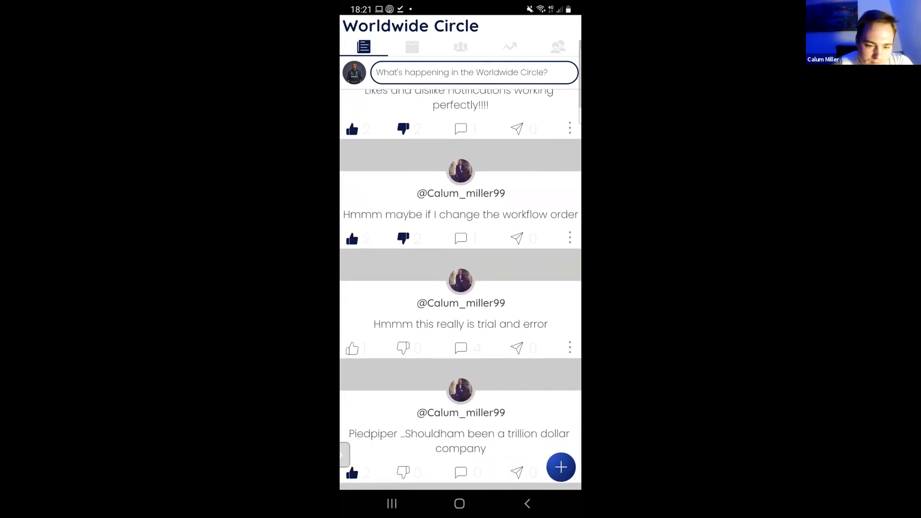
pyautogui.scroll(-5, 461, 288)
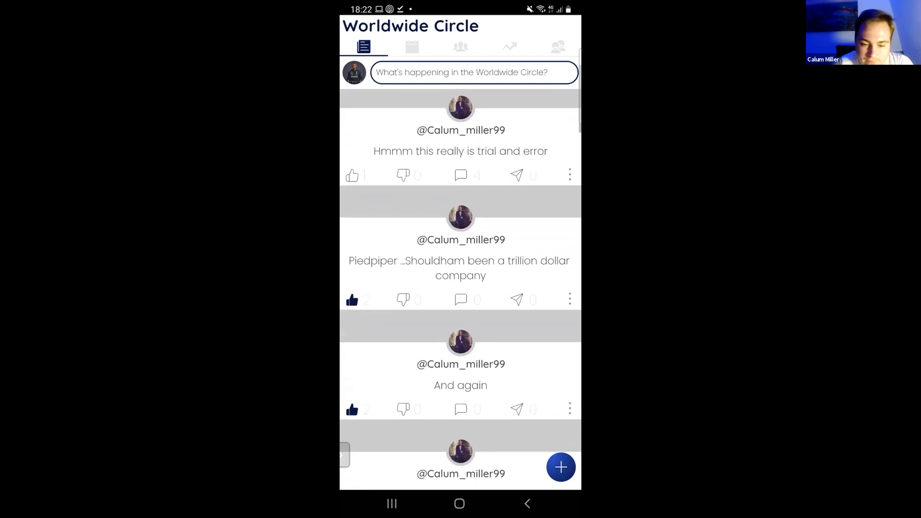
pyautogui.scroll(-1, 460, 288)
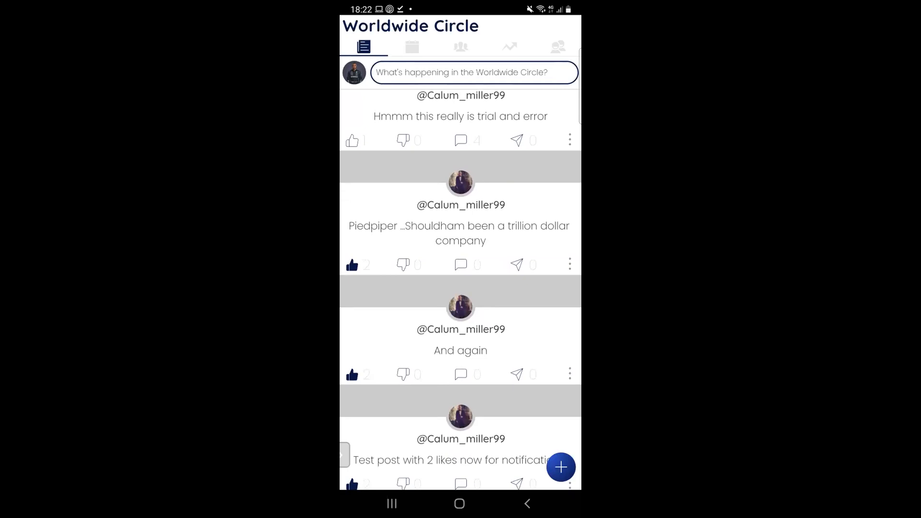
pyautogui.scroll(8, 460, 269)
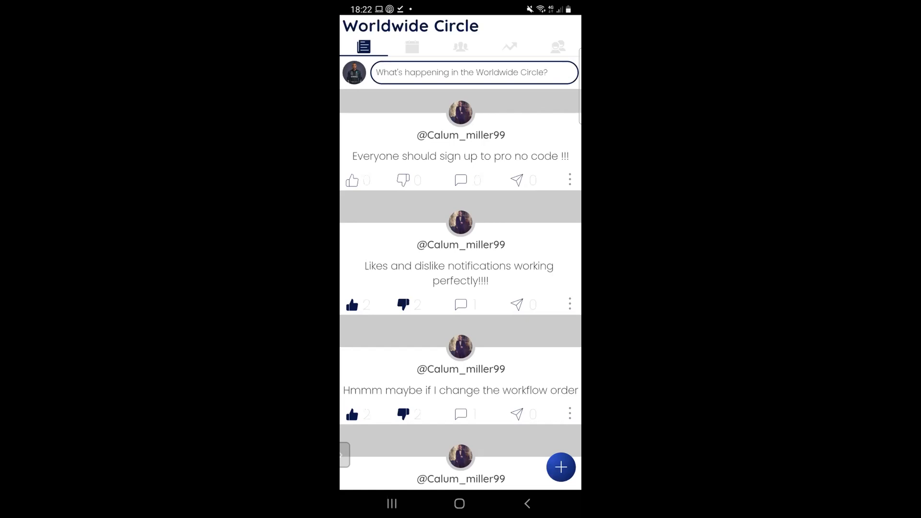
pyautogui.scroll(-1, 460, 290)
pyautogui.scroll(1, 461, 289)
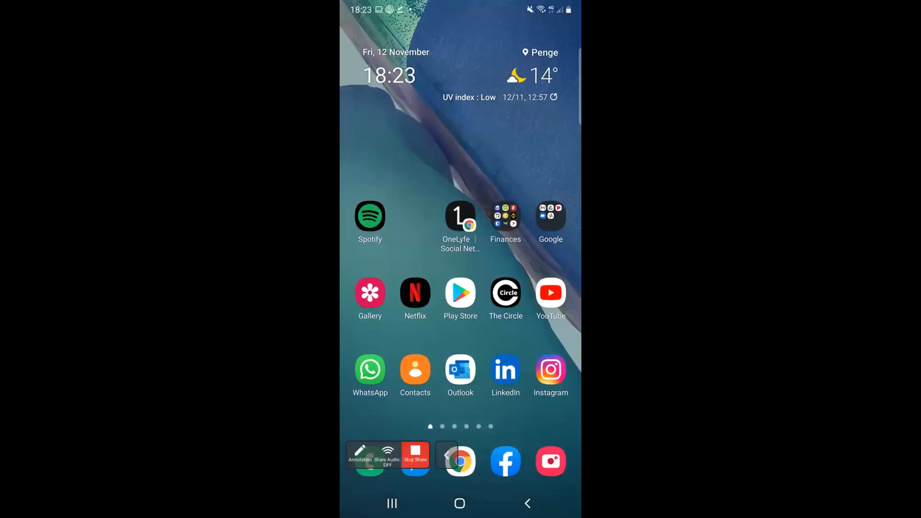
# Step: Reopen The Circle from the phone's home screen and examine how the Worldwide Circle feed and its header behave while moving through posts
pyautogui.click(506, 292)
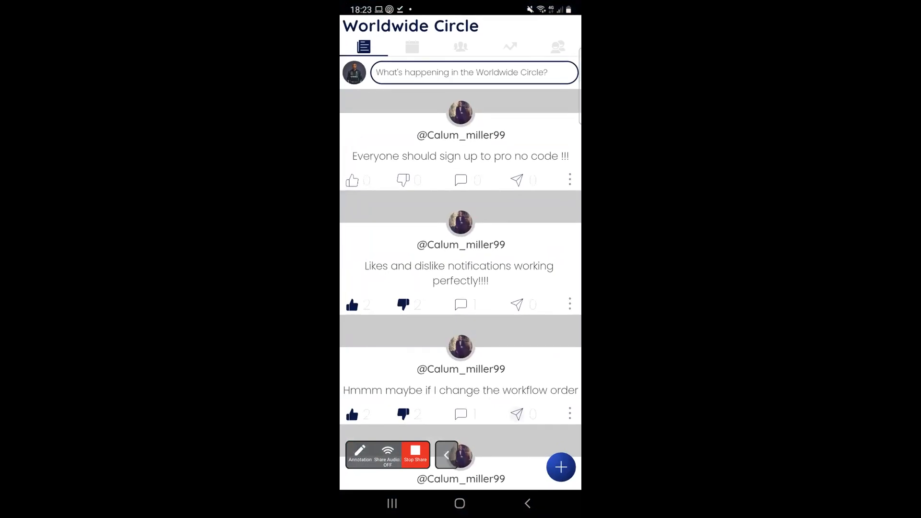
pyautogui.scroll(-3, 460, 288)
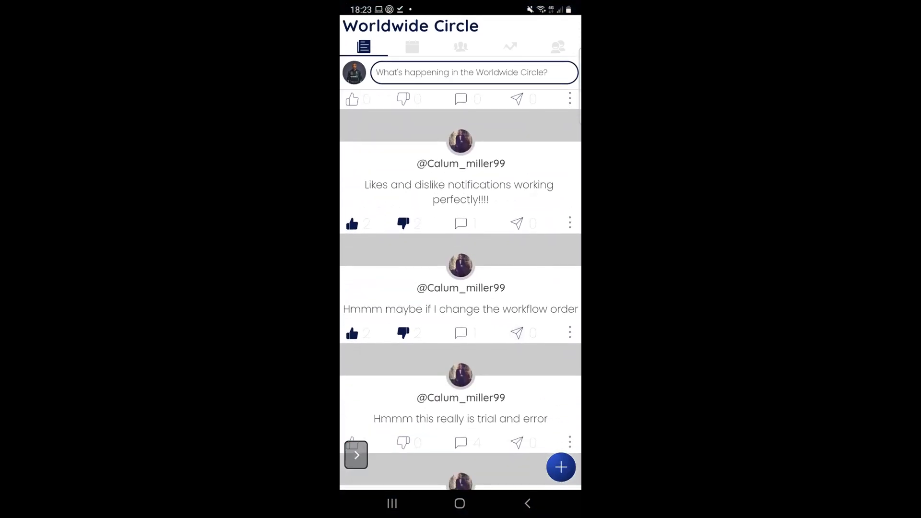
pyautogui.scroll(-3, 460, 288)
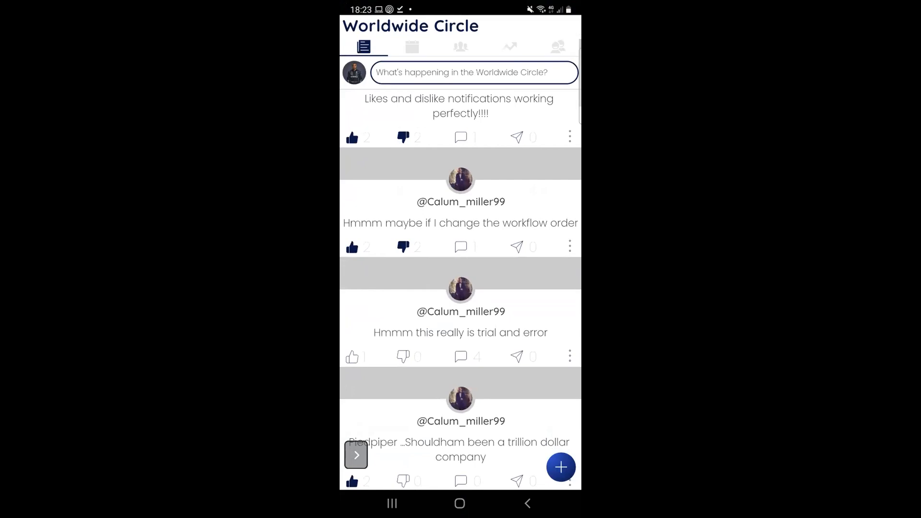
pyautogui.scroll(5, 460, 288)
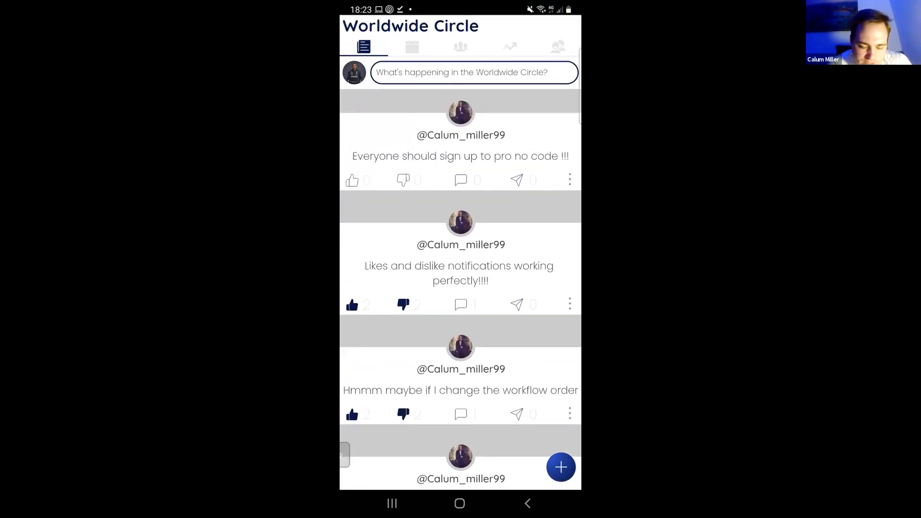
pyautogui.scroll(-1, 460, 288)
pyautogui.scroll(1, 461, 288)
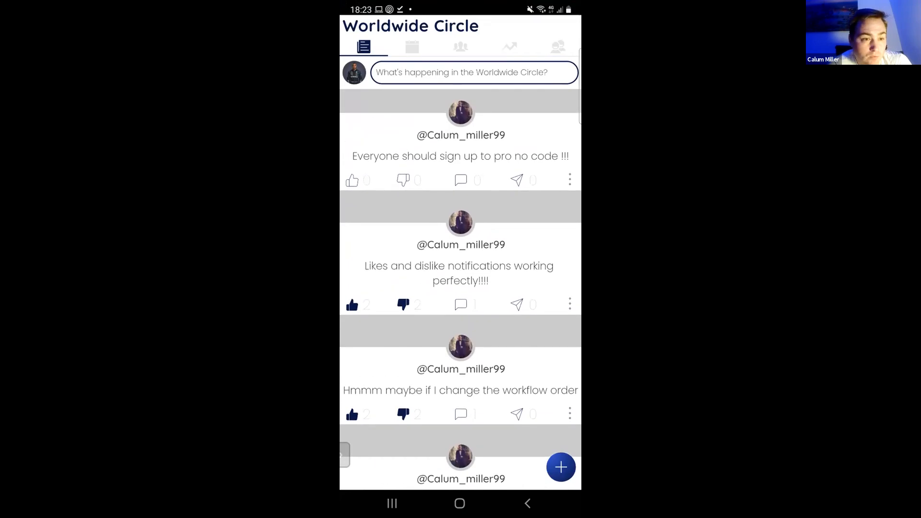
pyautogui.scroll(-1, 460, 287)
pyautogui.scroll(1, 460, 287)
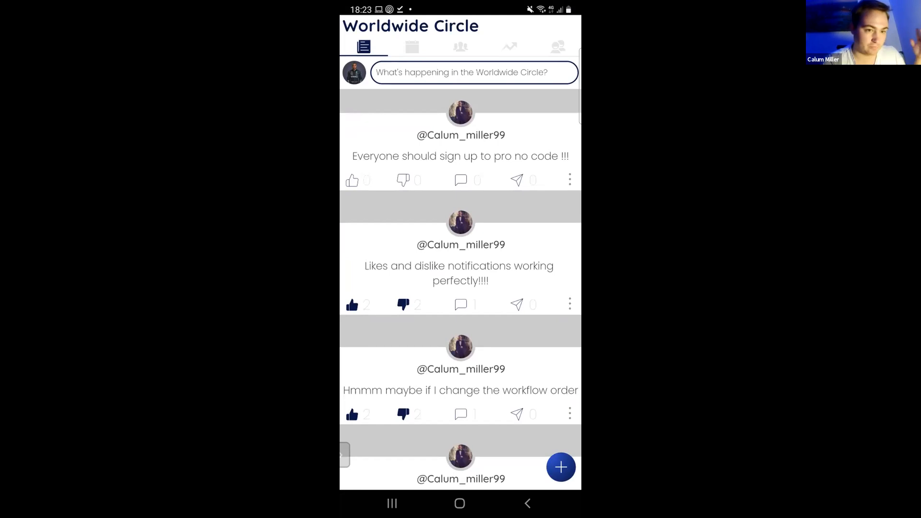
pyautogui.scroll(-2, 460, 288)
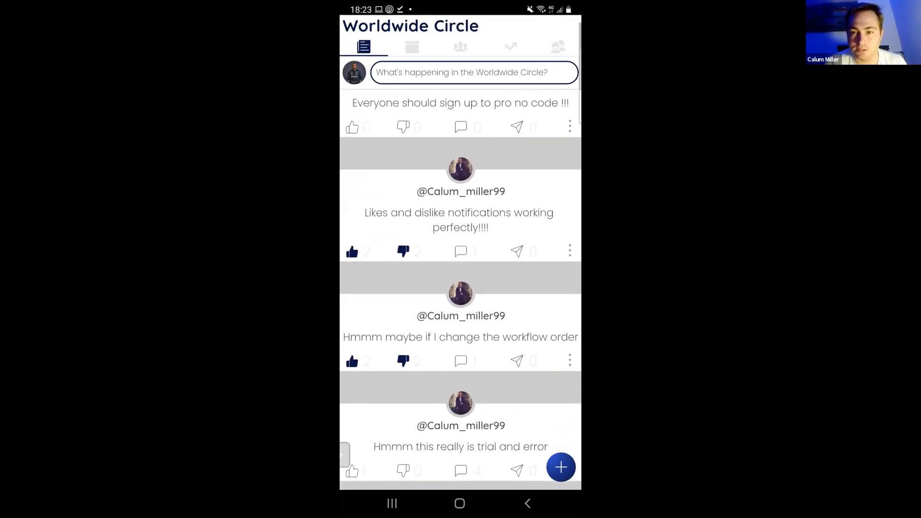
pyautogui.scroll(-1, 461, 288)
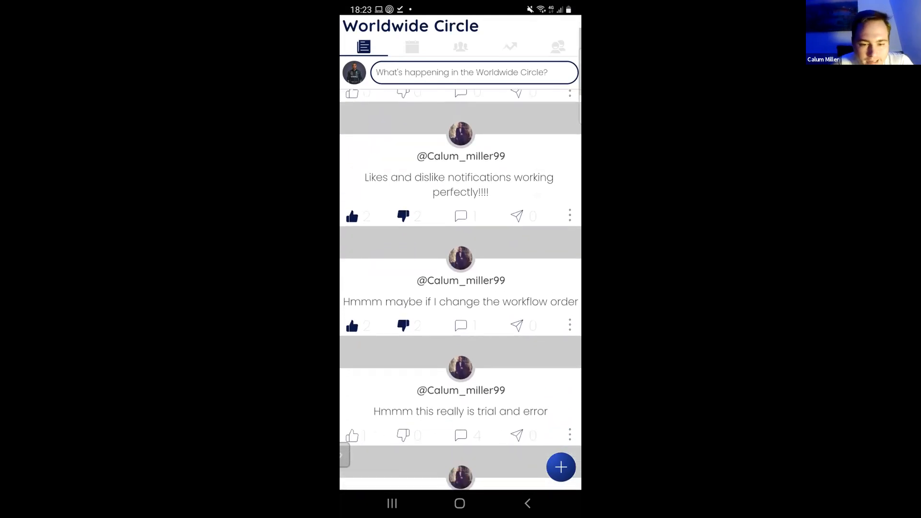
pyautogui.scroll(2, 460, 288)
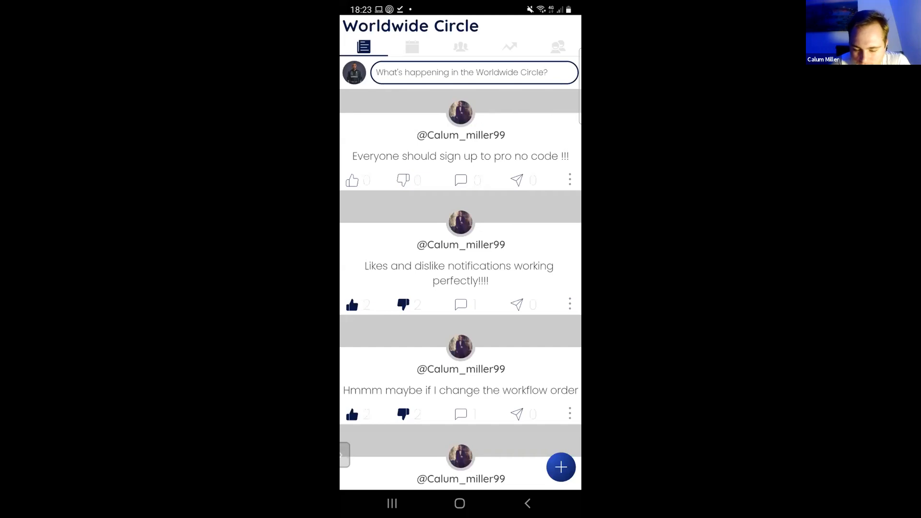
pyautogui.scroll(-2, 461, 288)
pyautogui.scroll(2, 460, 287)
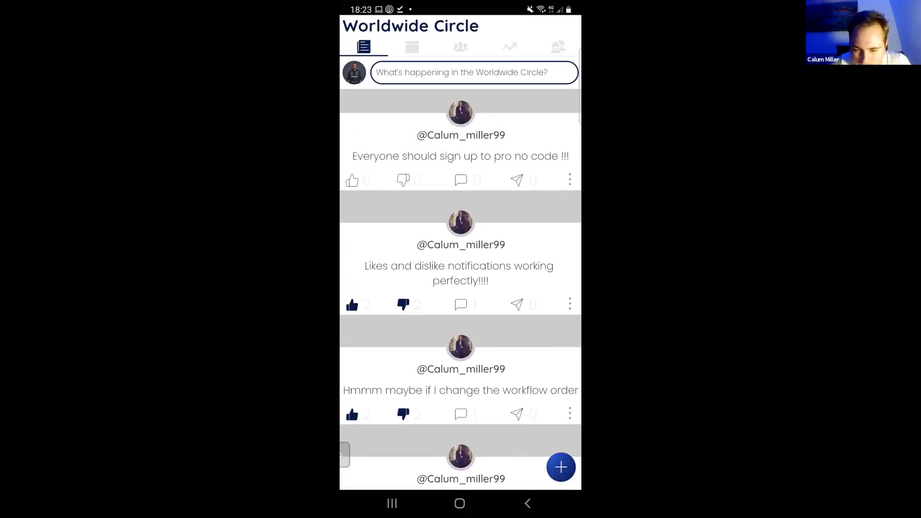
# Step: Expand and collapse the floating action menu over the Worldwide Circle feed twice to check its animation
pyautogui.click(560, 467)
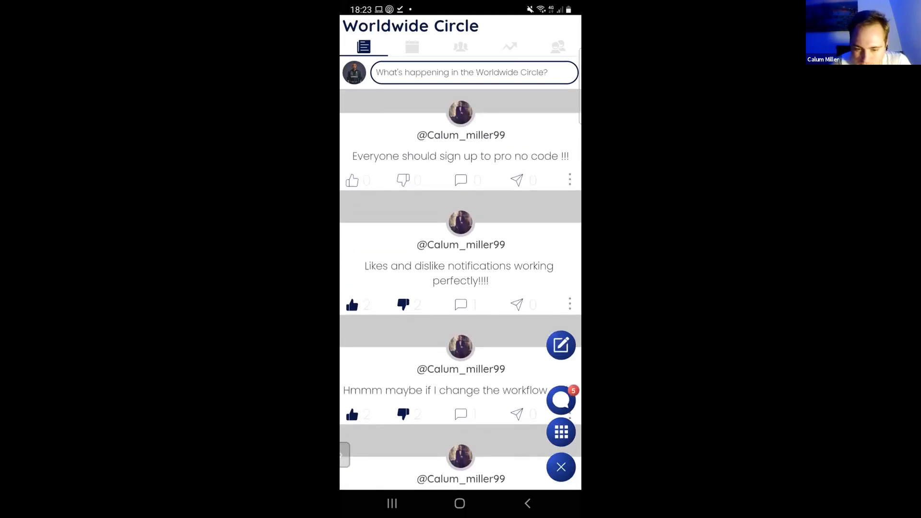
pyautogui.click(561, 467)
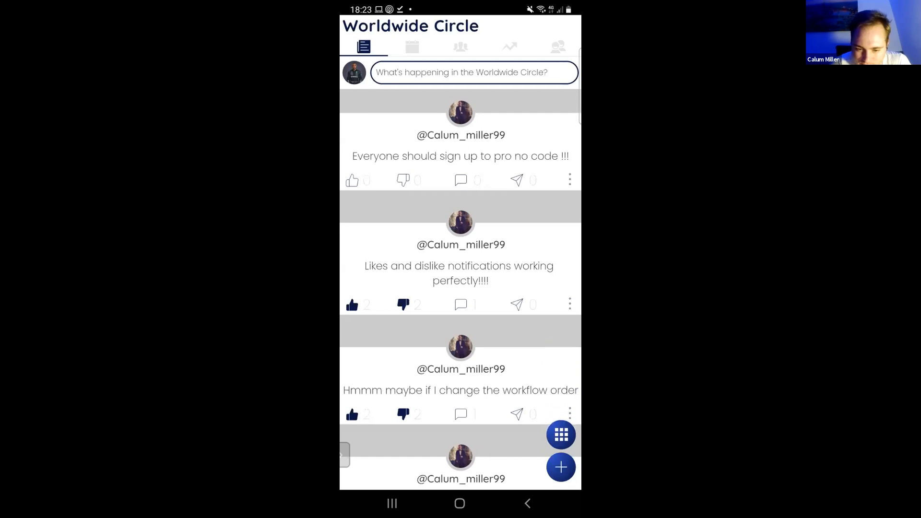
pyautogui.click(561, 467)
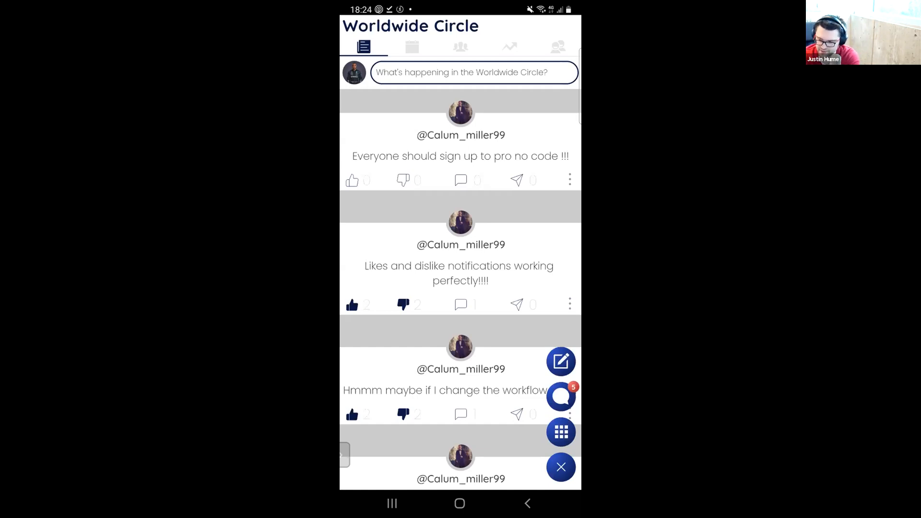
pyautogui.click(561, 467)
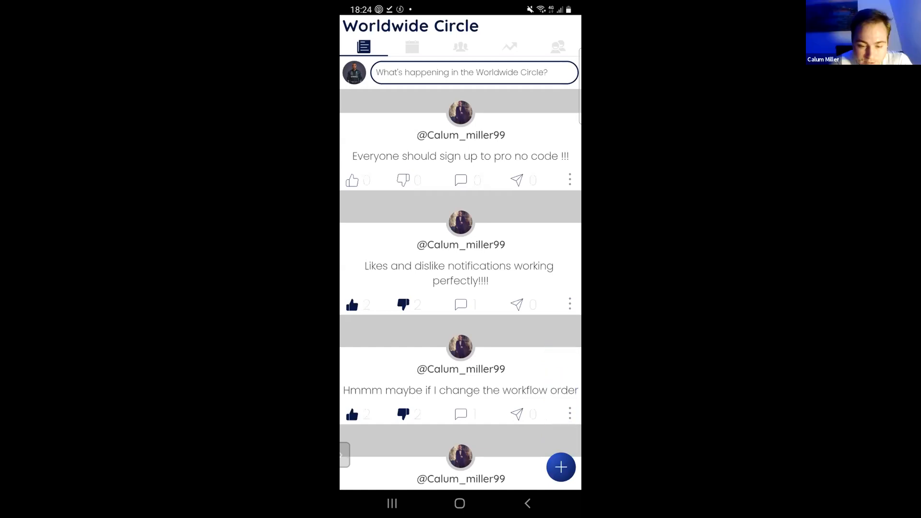
# Step: Expand and collapse the floating action menu repeatedly while watching how its options appear over the feed
pyautogui.click(561, 467)
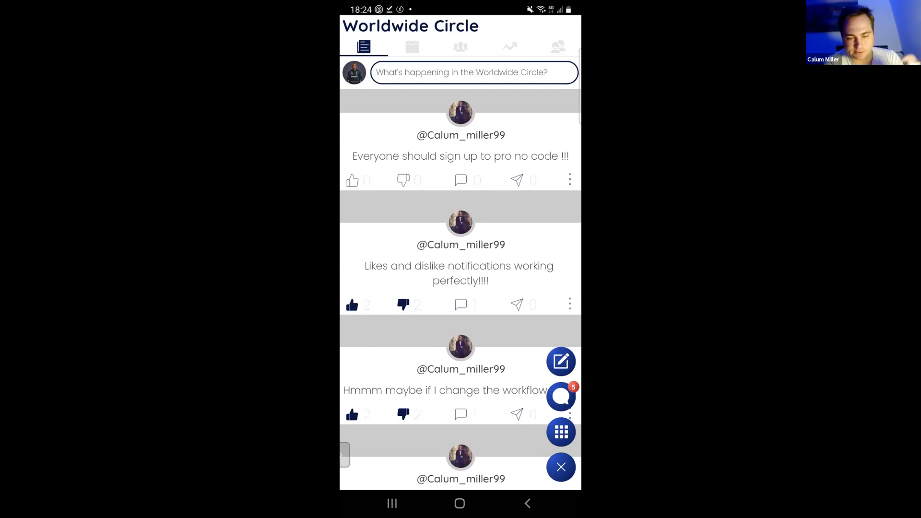
pyautogui.click(561, 467)
pyautogui.click(561, 467)
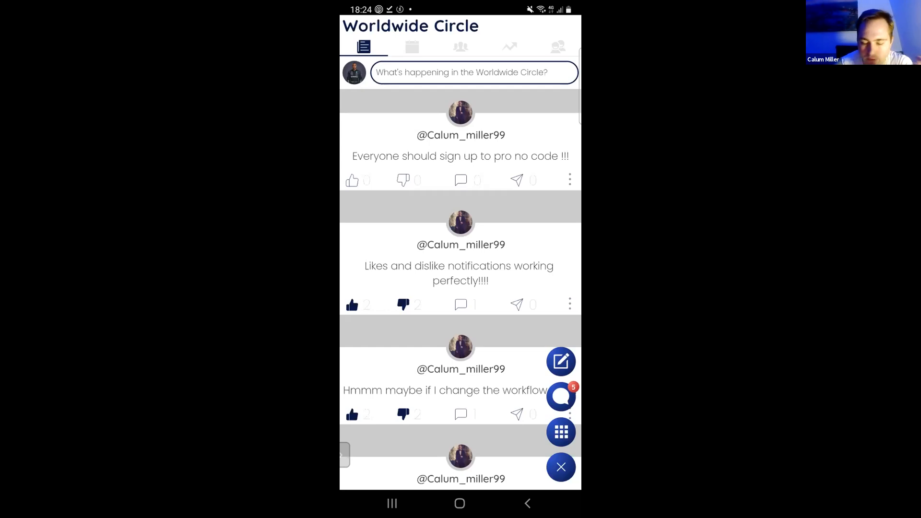
pyautogui.click(560, 467)
# Step: Open the Worldwide post composer and the Messaging page from the floating menu, closing each to return to the feed
pyautogui.click(561, 467)
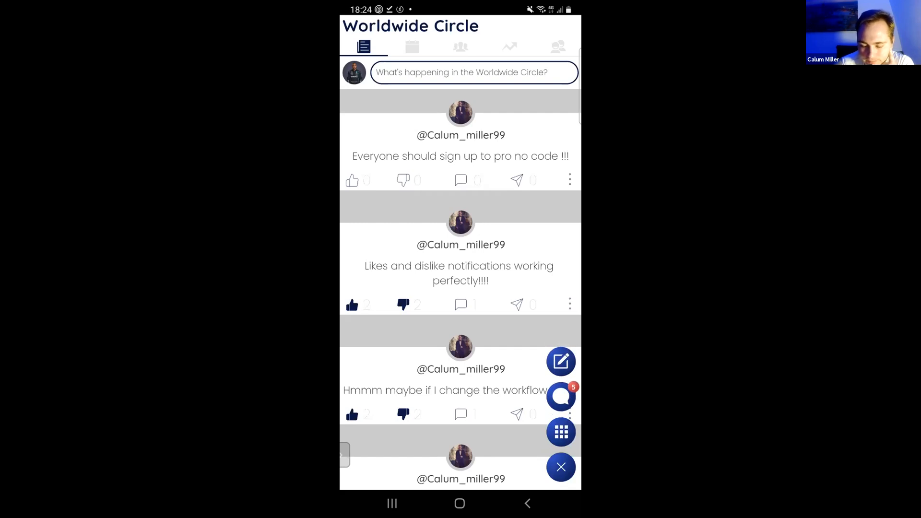
pyautogui.click(561, 362)
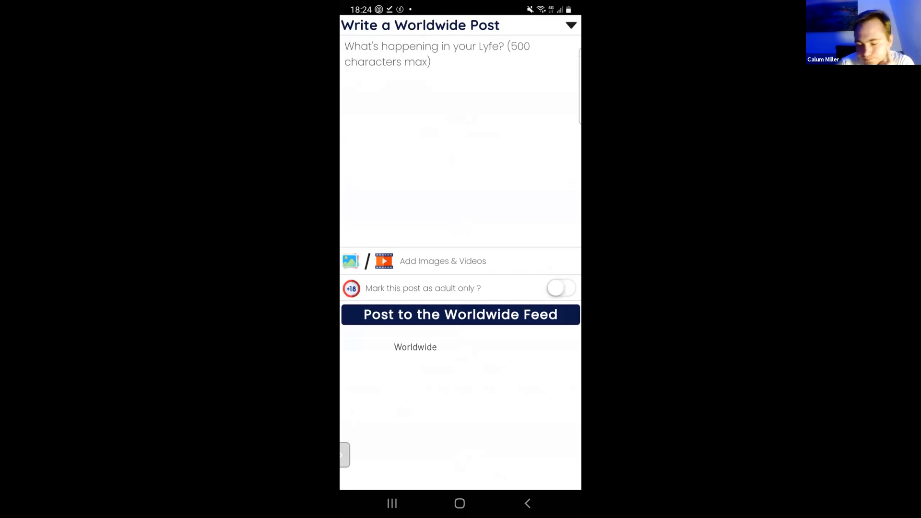
pyautogui.click(571, 25)
pyautogui.click(560, 467)
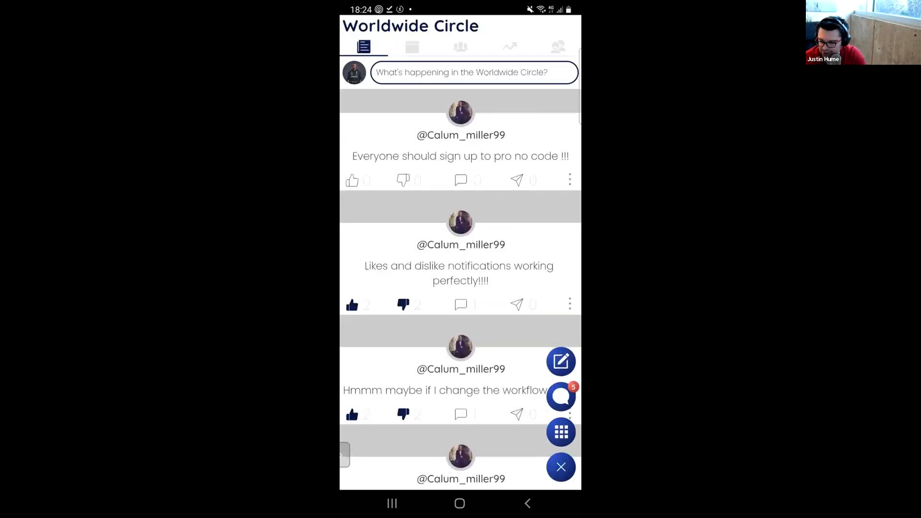
pyautogui.click(561, 396)
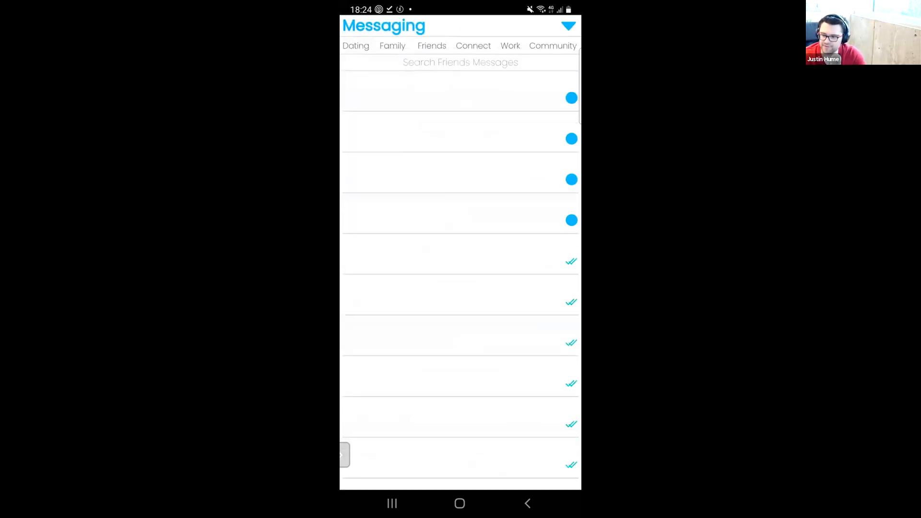
pyautogui.click(569, 26)
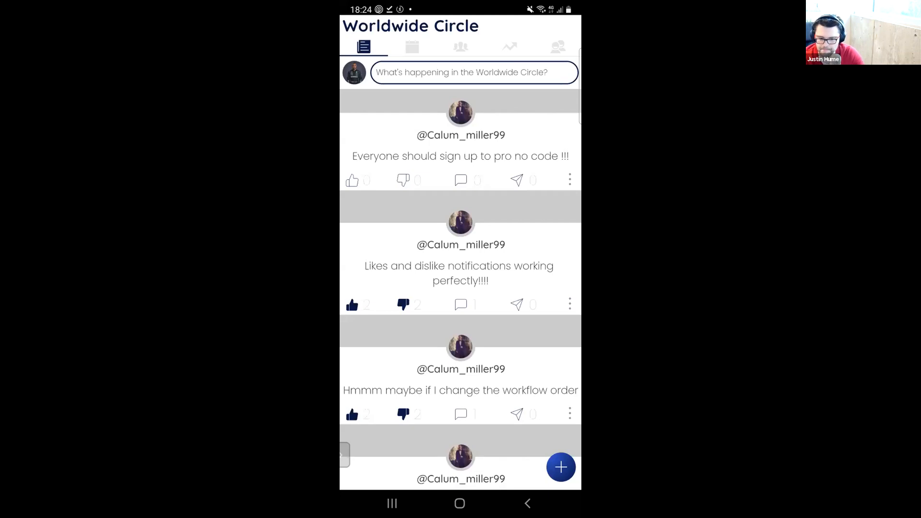
# Step: Examine how the Worldwide Circle posts move beneath the fixed header in both directions and stop sharing the phone's screen
pyautogui.scroll(-1, 460, 288)
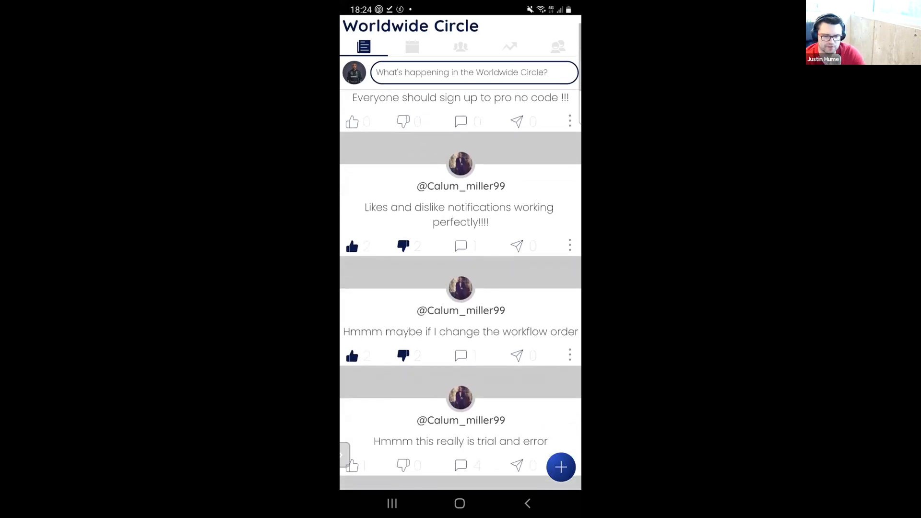
pyautogui.scroll(1, 461, 288)
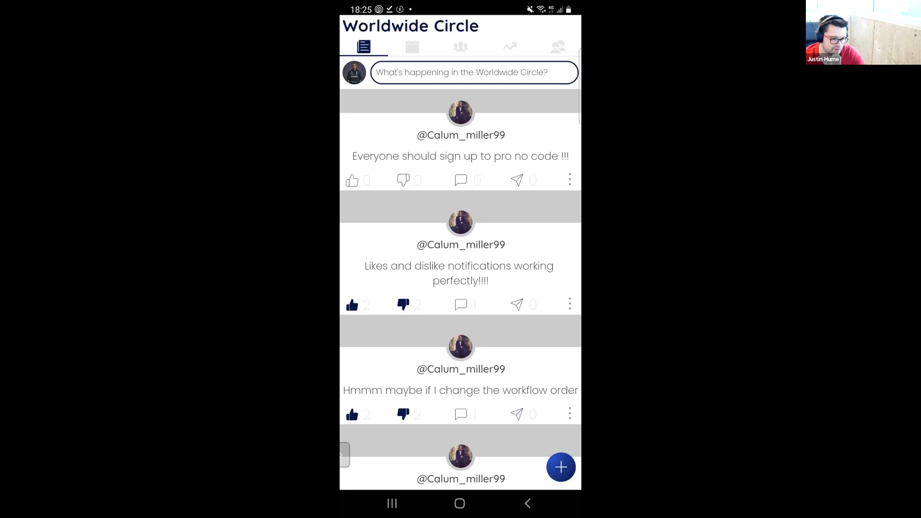
pyautogui.scroll(-1, 461, 290)
pyautogui.scroll(1, 460, 289)
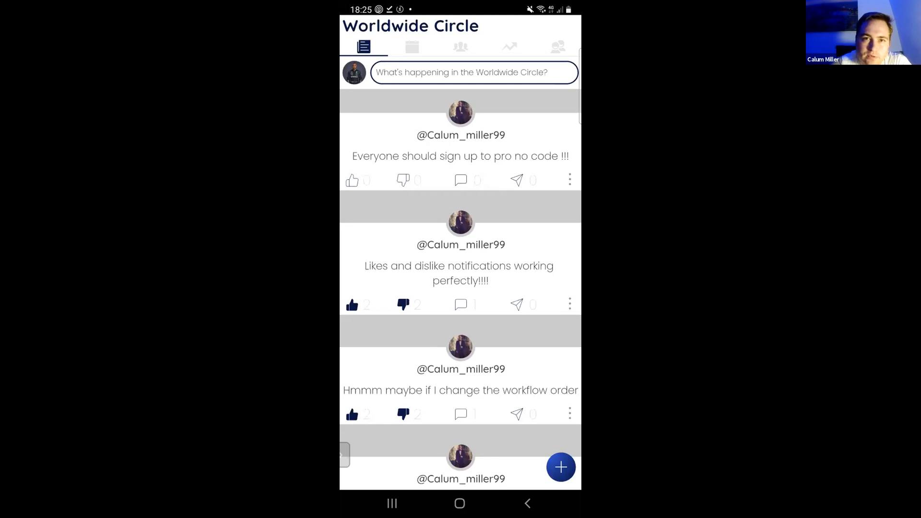
pyautogui.scroll(-1, 460, 290)
pyautogui.scroll(1, 460, 290)
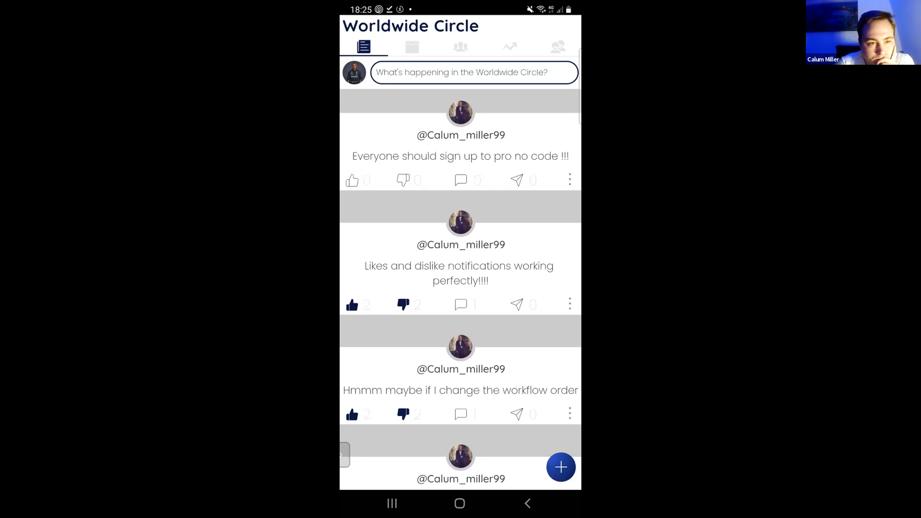
pyautogui.scroll(-1, 461, 289)
pyautogui.scroll(1, 460, 289)
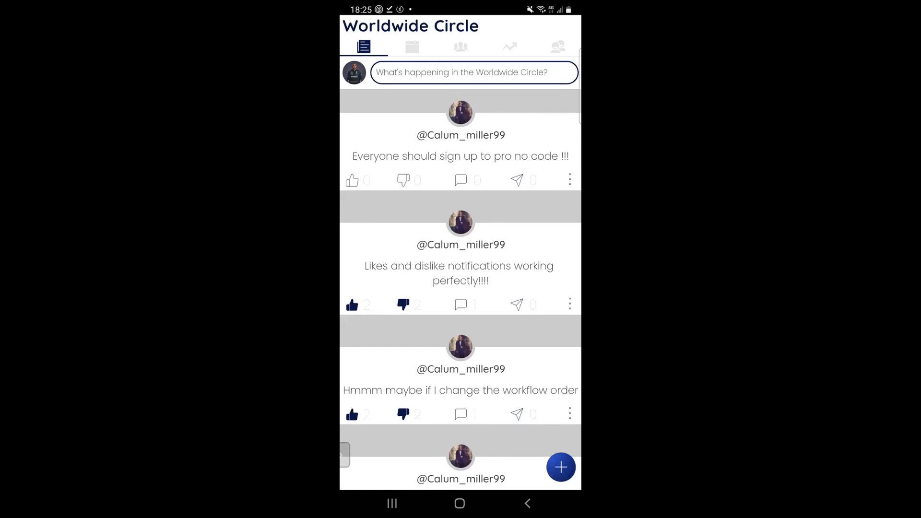
pyautogui.scroll(-2, 460, 288)
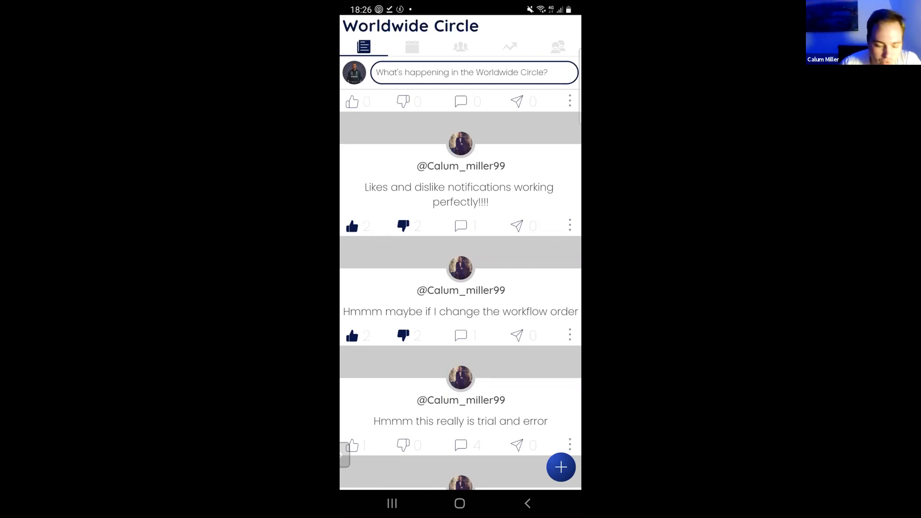
pyautogui.click(344, 453)
pyautogui.click(406, 455)
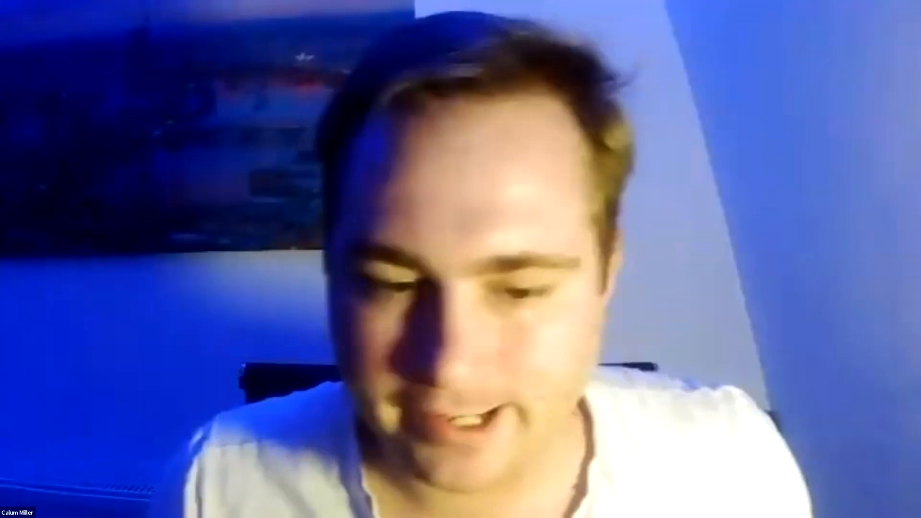
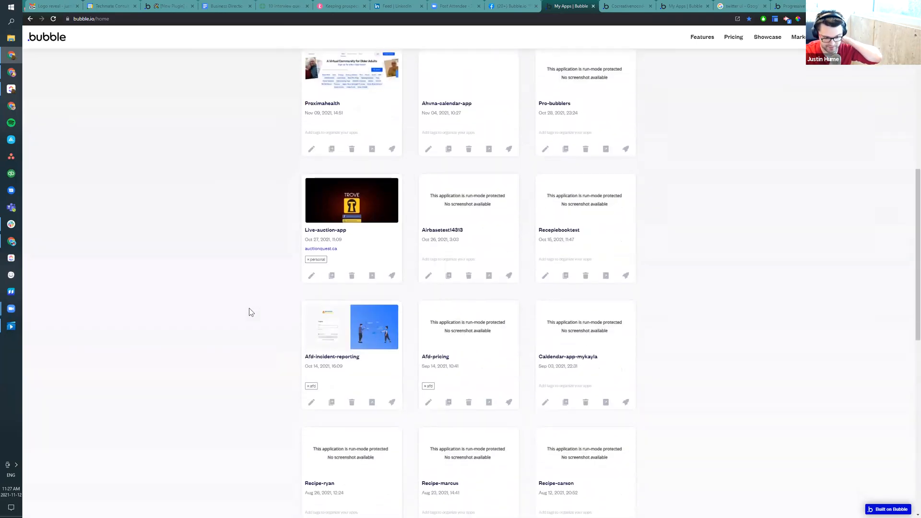
# Step: Switch to Bubble, open the Afddelivery app from the apps list in the editor, and go to its settings
pyautogui.scroll(-1, 249, 312)
pyautogui.scroll(-5, 249, 313)
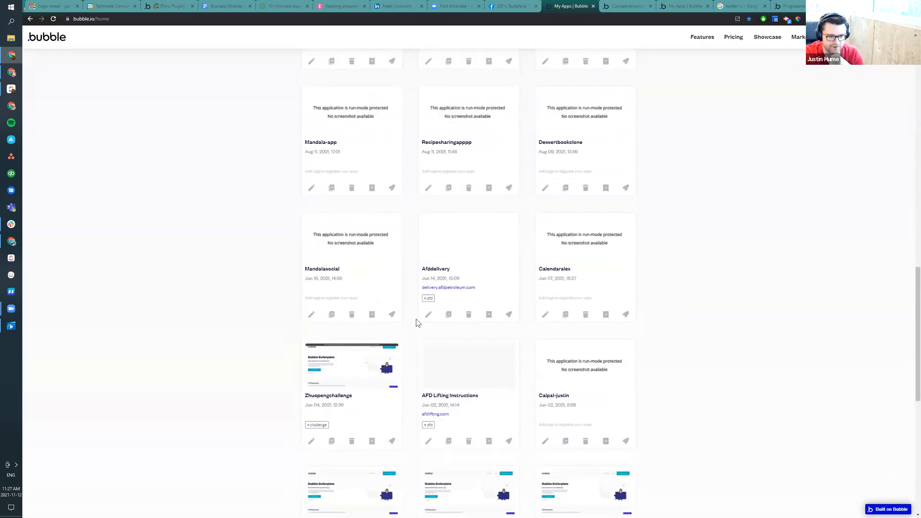
pyautogui.click(425, 317)
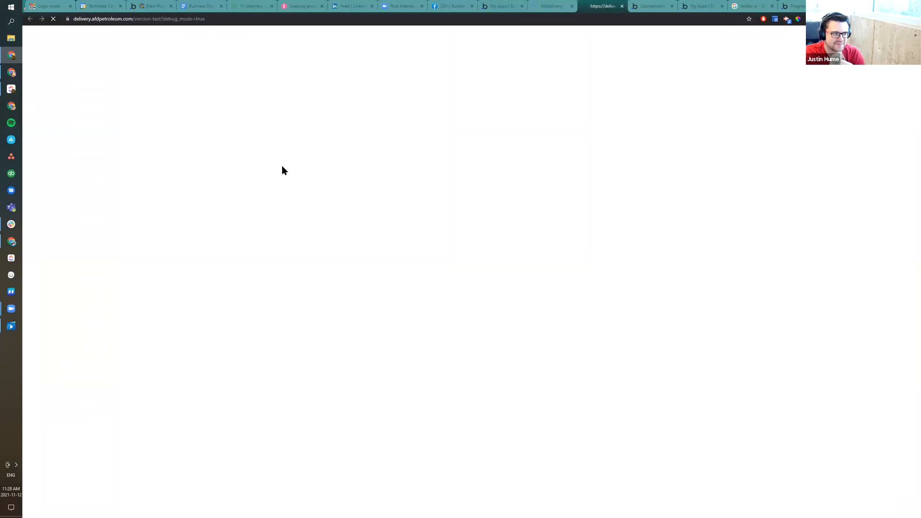
pyautogui.click(561, 6)
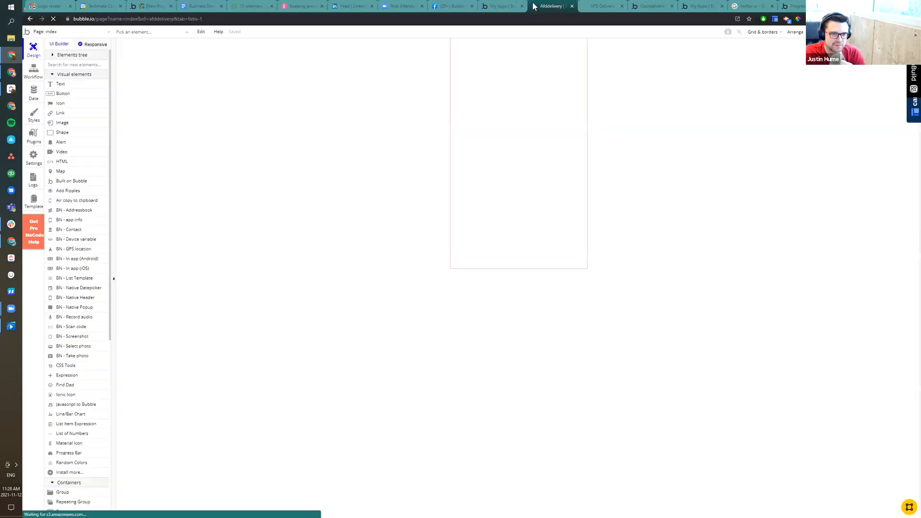
pyautogui.click(41, 164)
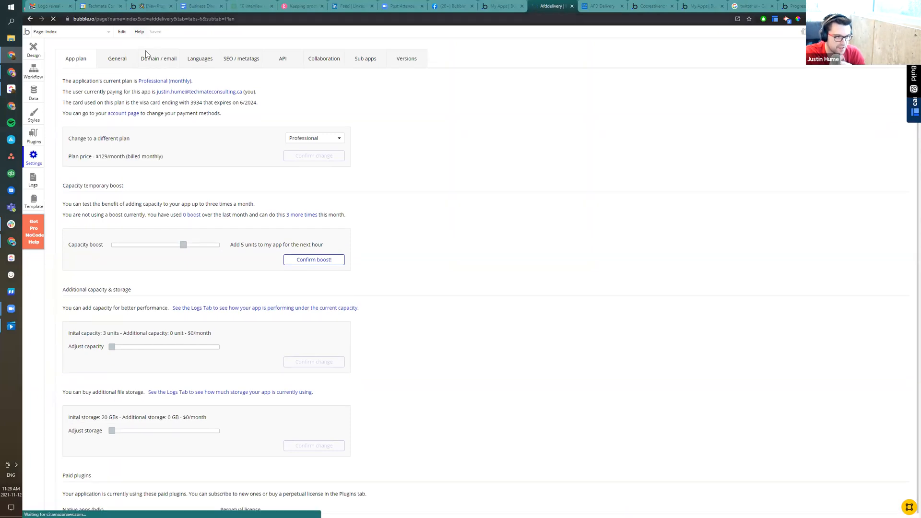
# Step: Look through Afddelivery's General and Domain / email settings for the service worker file
pyautogui.click(120, 58)
pyautogui.scroll(-5, 212, 360)
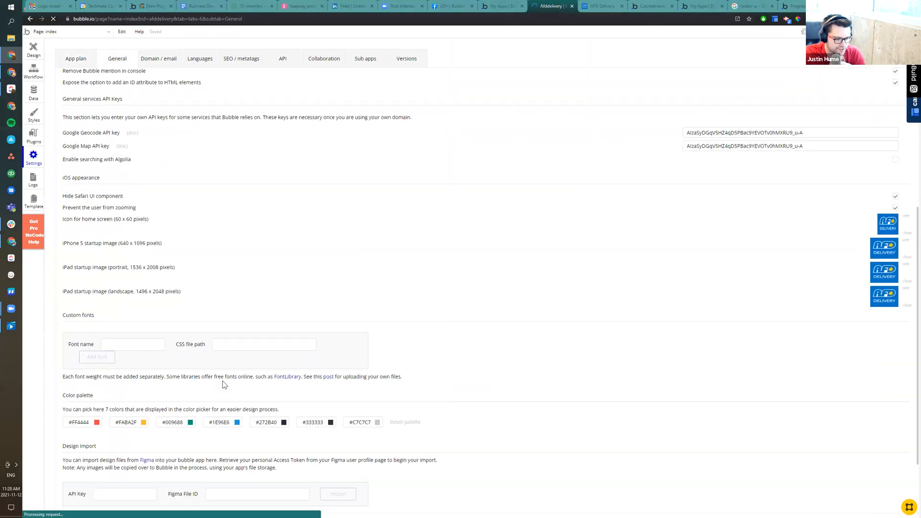
pyautogui.scroll(-2, 225, 393)
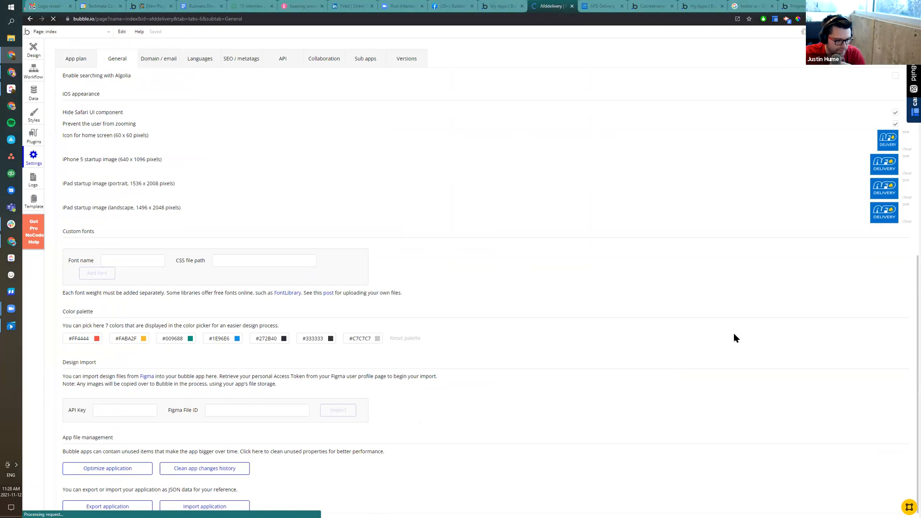
pyautogui.scroll(10, 140, 348)
pyautogui.click(144, 59)
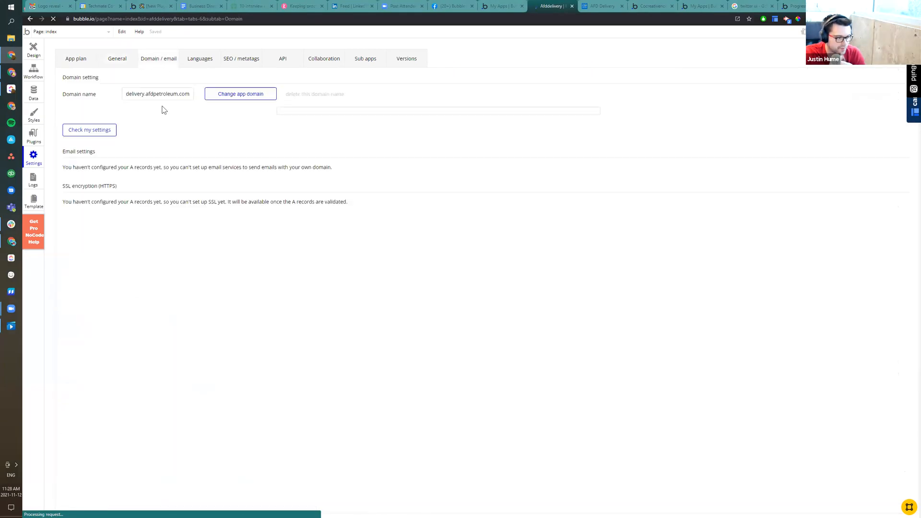
# Step: Open the sw.js file hosted in the root directory from the SEO / metatags settings and enlarge its code to 400%
pyautogui.click(242, 59)
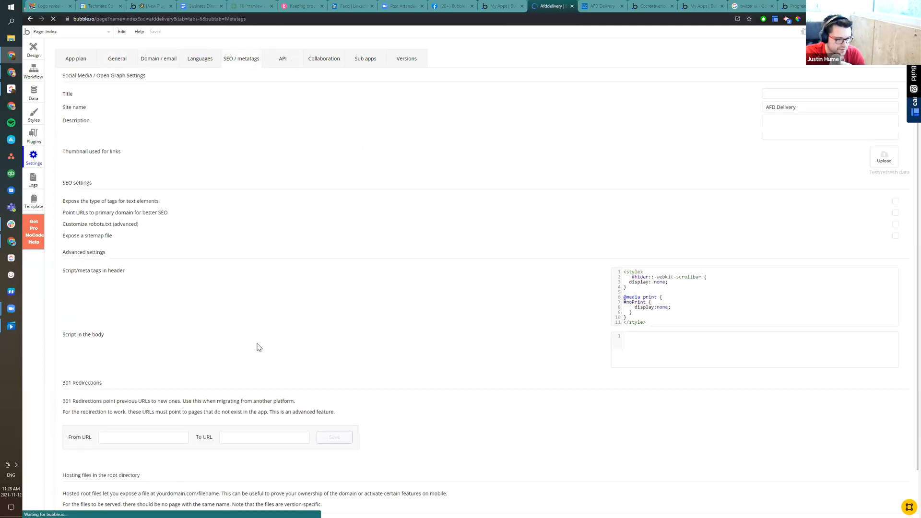
pyautogui.scroll(-1, 258, 348)
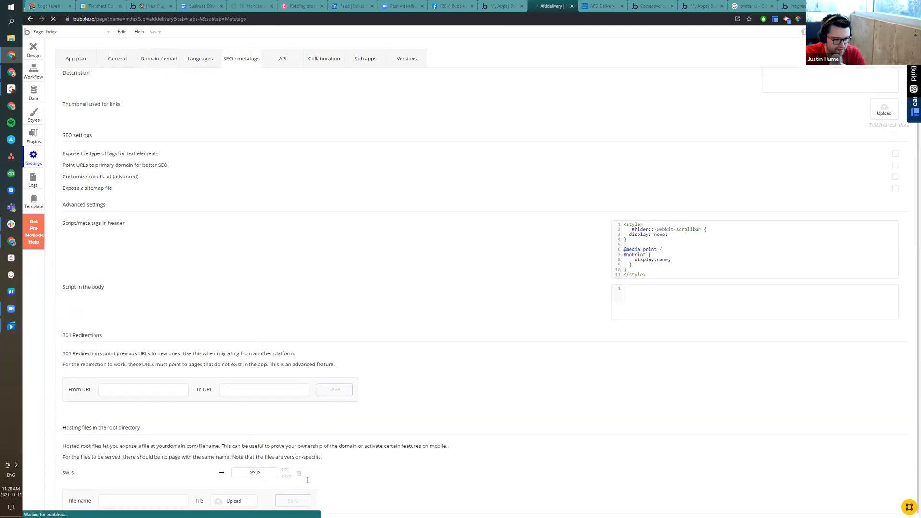
pyautogui.click(278, 472)
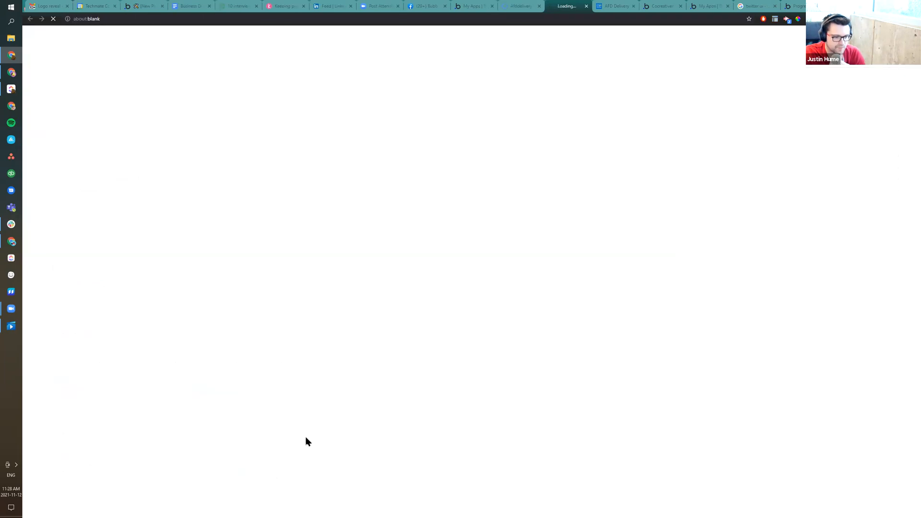
pyautogui.moveTo(48, 169); pyautogui.dragTo(36, 59)
pyautogui.click(92, 124)
pyautogui.scroll(7, 120, 181)
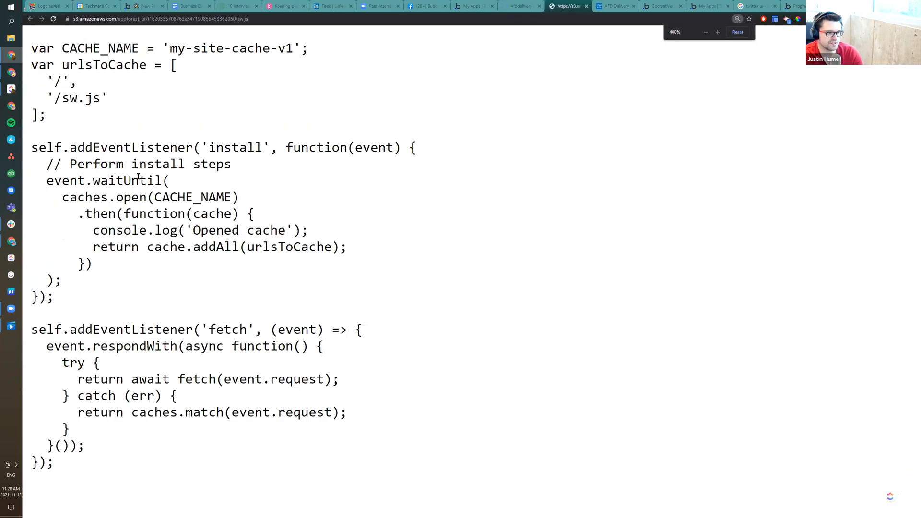
# Step: Highlight the sw.js code to examine its cache variables and its install and fetch event listeners
pyautogui.moveTo(38, 48); pyautogui.dragTo(214, 195)
pyautogui.moveTo(38, 146); pyautogui.dragTo(328, 208)
pyautogui.click(132, 164)
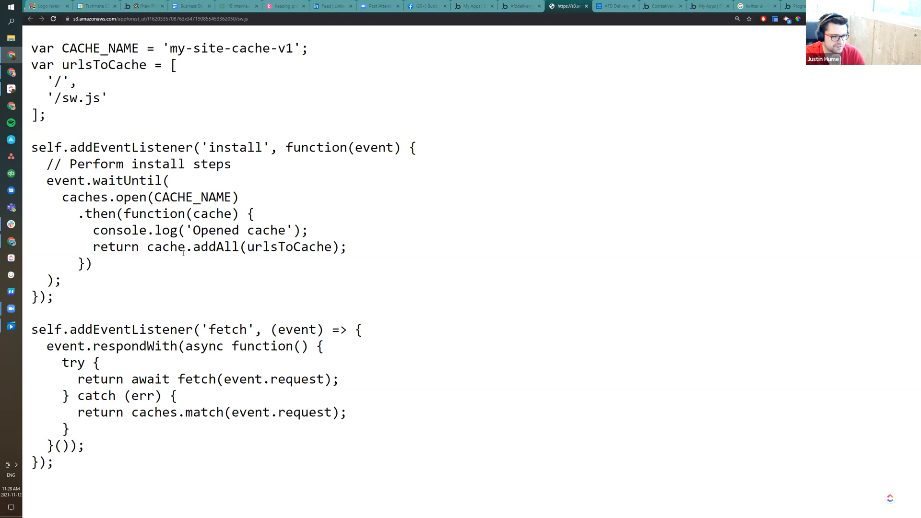
pyautogui.moveTo(157, 467); pyautogui.dragTo(24, 44)
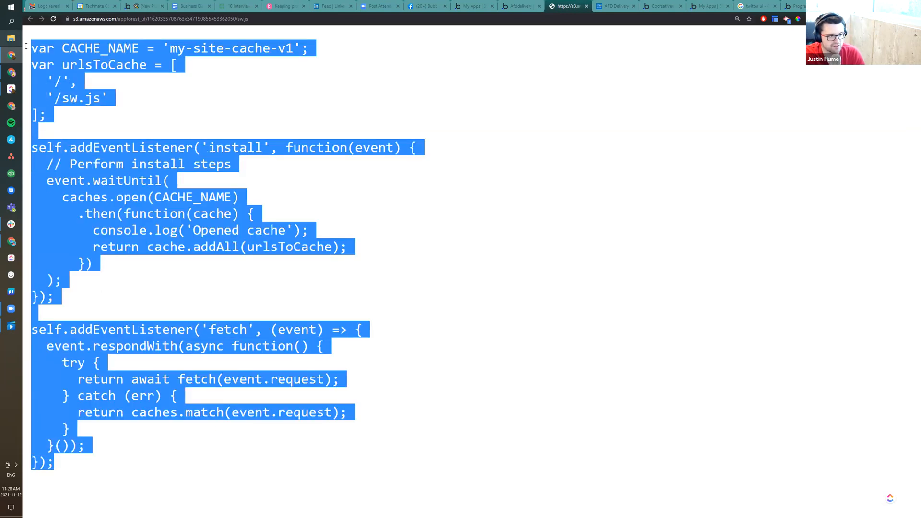
pyautogui.click(193, 279)
pyautogui.moveTo(93, 459); pyautogui.dragTo(27, 78)
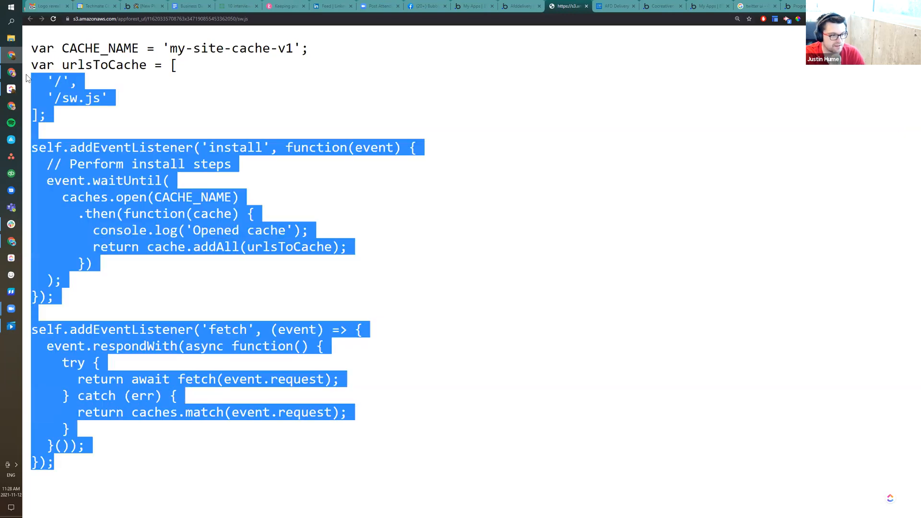
# Step: Check where root directory files are uploaded in Afddelivery's settings, and return to sw.js to highlight its whole script
pyautogui.click(524, 6)
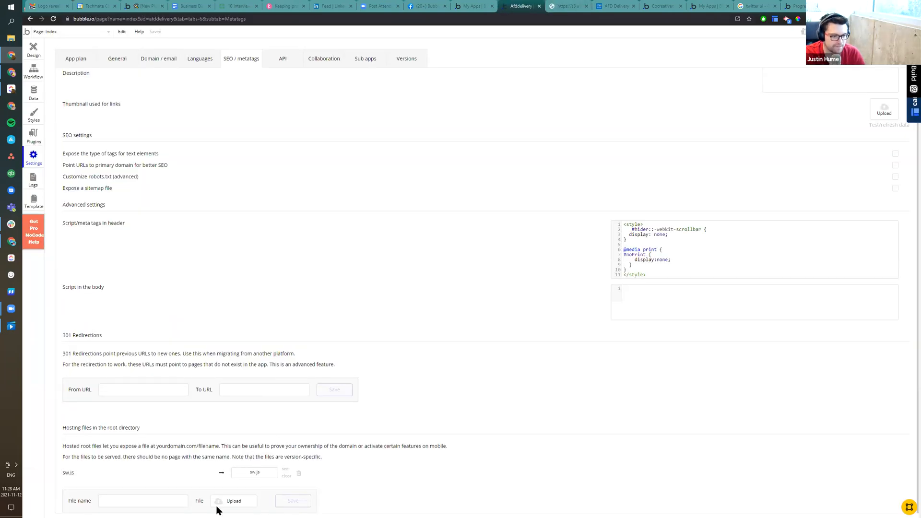
pyautogui.click(559, 7)
pyautogui.click(96, 402)
pyautogui.moveTo(86, 463); pyautogui.dragTo(30, 48)
pyautogui.click(267, 247)
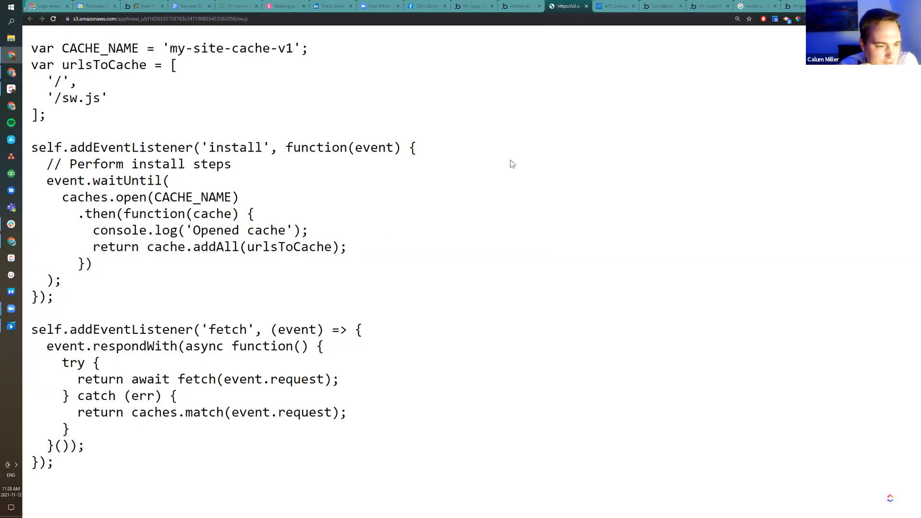
# Step: Compare the Afddelivery settings with the open sw.js script again, ending on the root directory hosting section
pyautogui.click(527, 4)
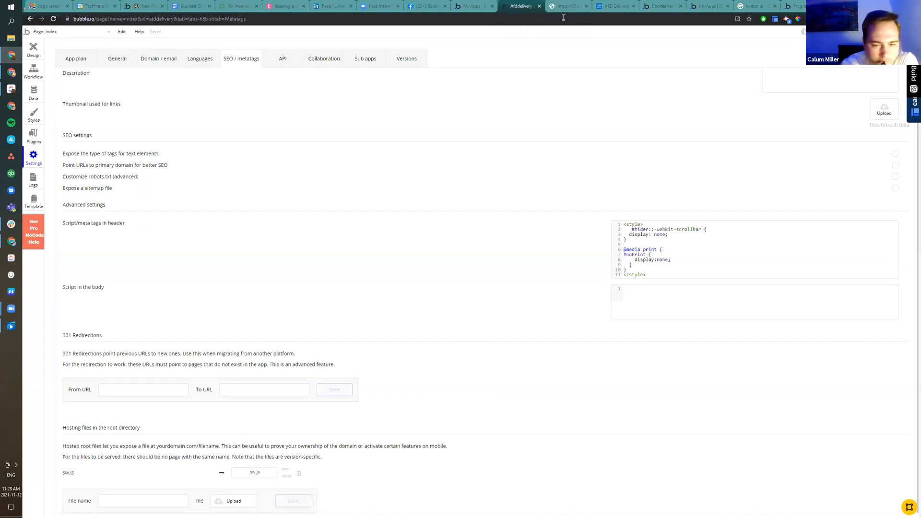
pyautogui.click(472, 4)
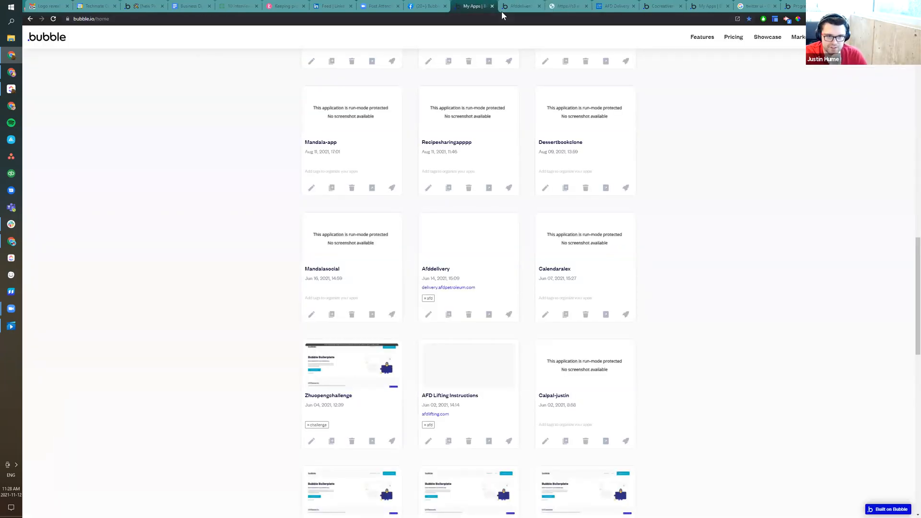
pyautogui.click(512, 6)
pyautogui.click(557, 7)
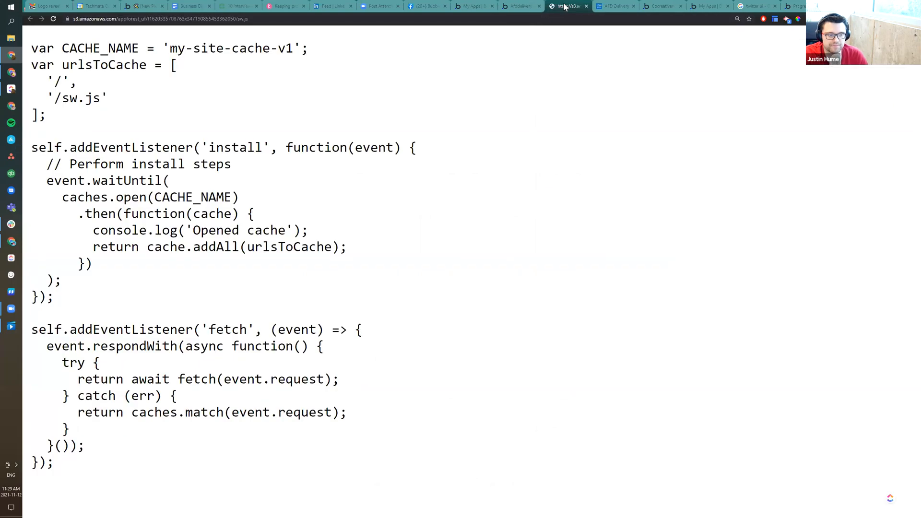
pyautogui.click(515, 6)
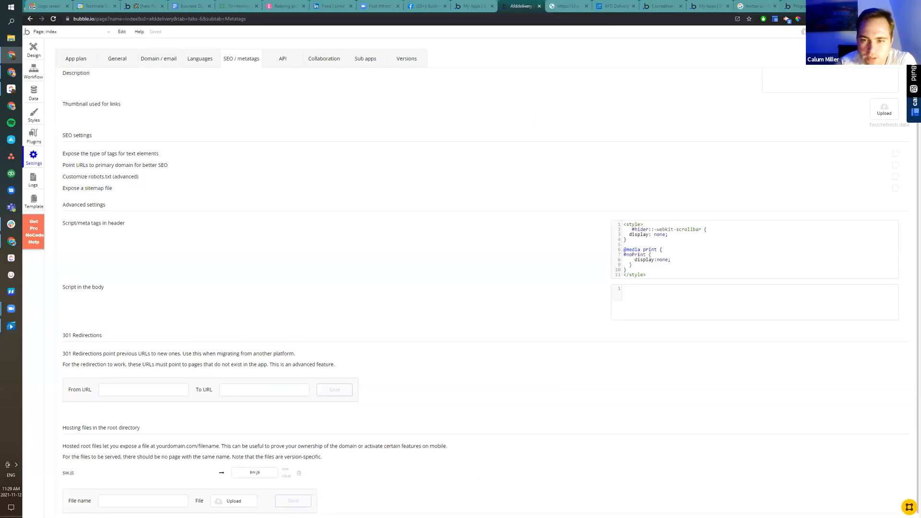
# Step: Open the Progressive Webapp plugin page and review its details and service worker instructions
pyautogui.click(797, 6)
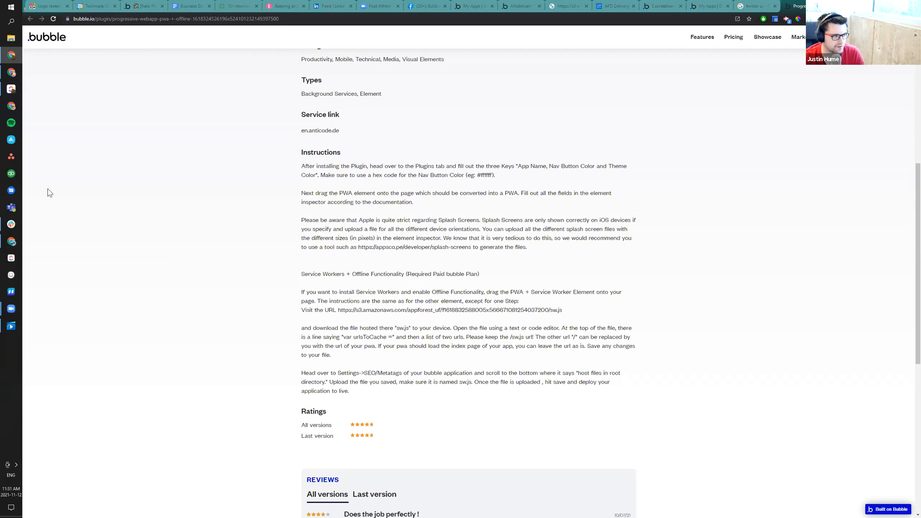
pyautogui.click(11, 224)
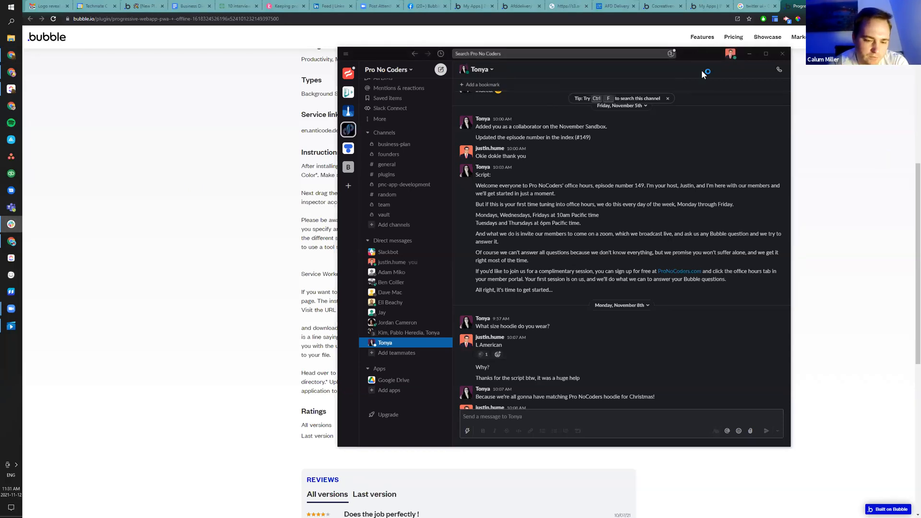
pyautogui.click(783, 54)
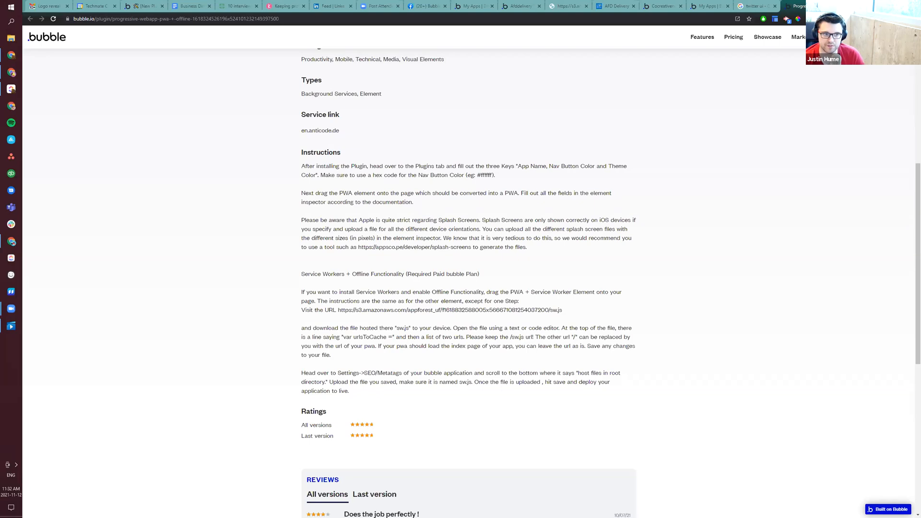
pyautogui.scroll(3, 129, 193)
pyautogui.click(212, 200)
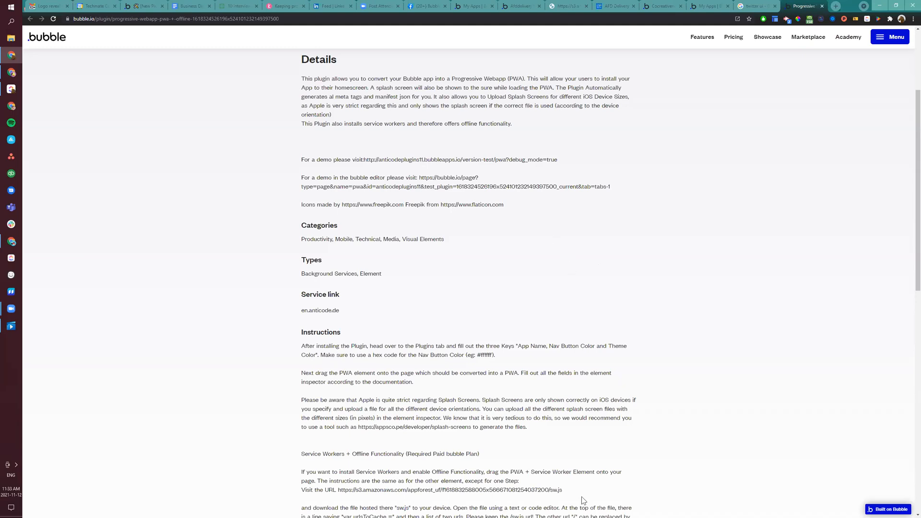
# Step: Switch to My Apps and browse the list of Bubble applications
pyautogui.click(473, 6)
pyautogui.scroll(10, 259, 314)
pyautogui.scroll(5, 258, 316)
pyautogui.scroll(-2, 266, 278)
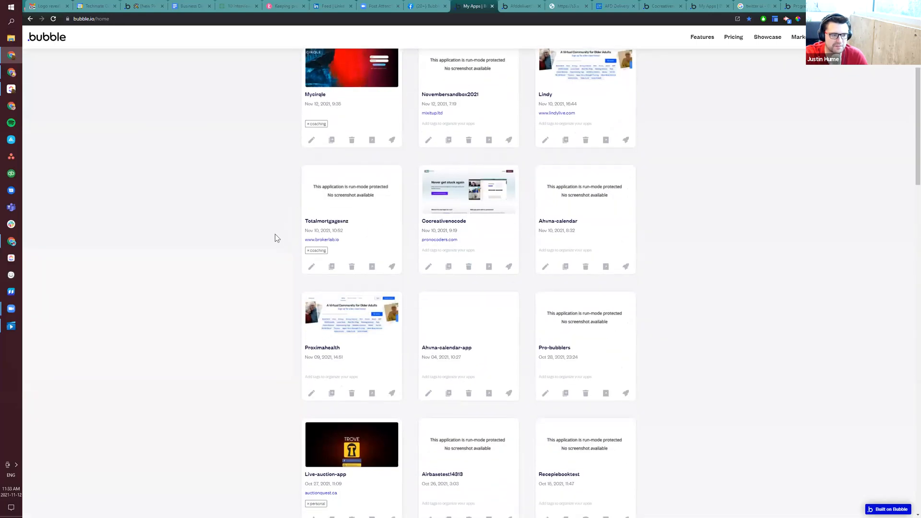
pyautogui.scroll(-4, 275, 244)
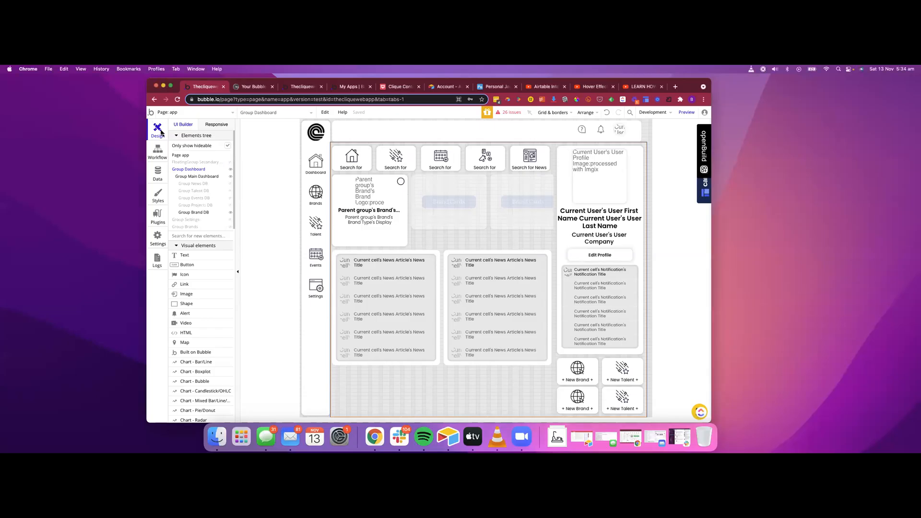
# Step: Open the Set state action of the Page is loaded workflow to examine its custom state values
pyautogui.click(159, 149)
pyautogui.click(155, 135)
pyautogui.click(153, 152)
pyautogui.click(210, 201)
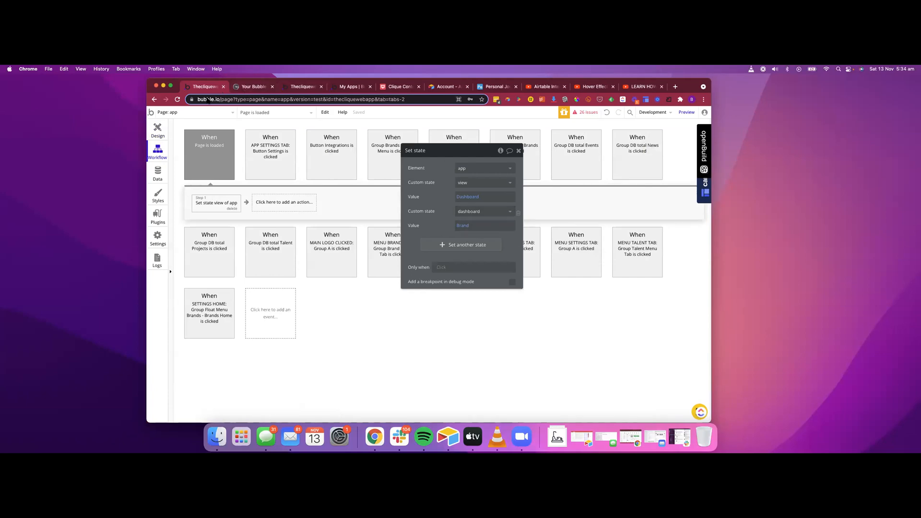
# Step: Examine the visibility conditions of Group Dashboard and Group Brand DB and compare them with the page-load state action
pyautogui.click(156, 131)
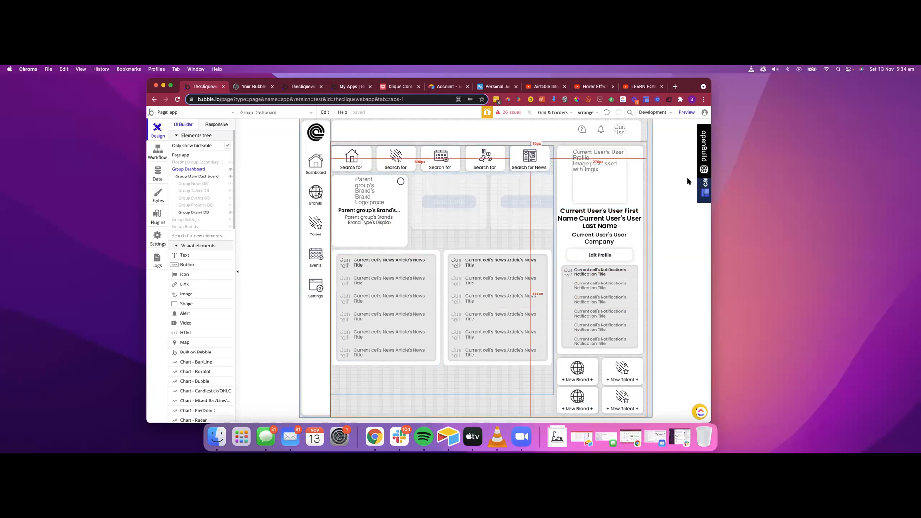
pyautogui.doubleClick(645, 259)
pyautogui.click(497, 166)
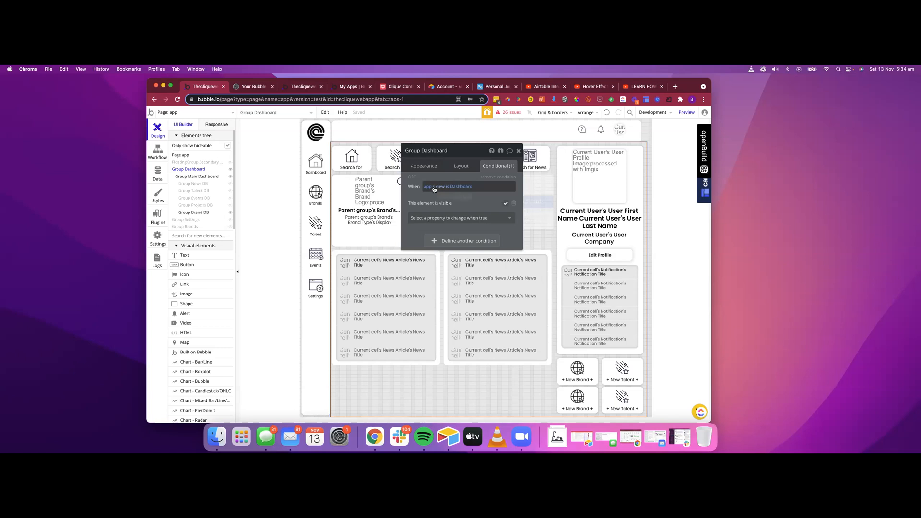
pyautogui.click(552, 251)
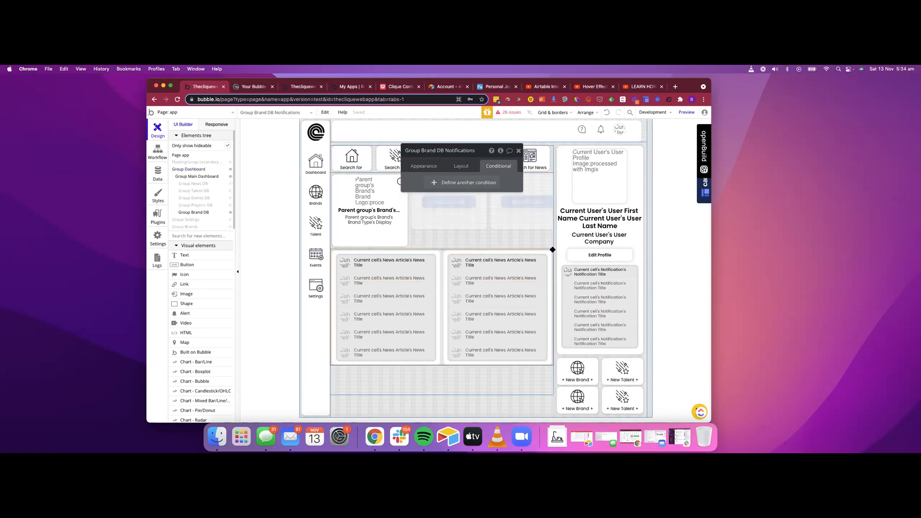
pyautogui.click(538, 375)
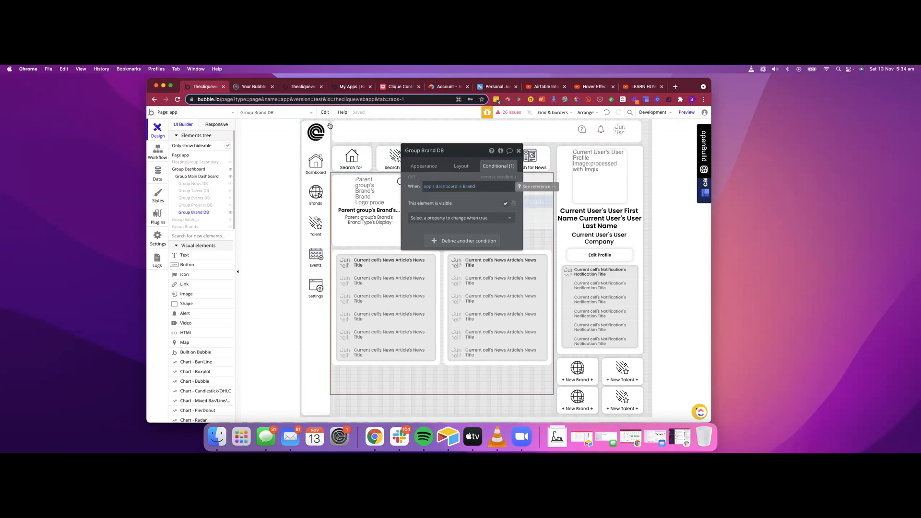
pyautogui.click(157, 153)
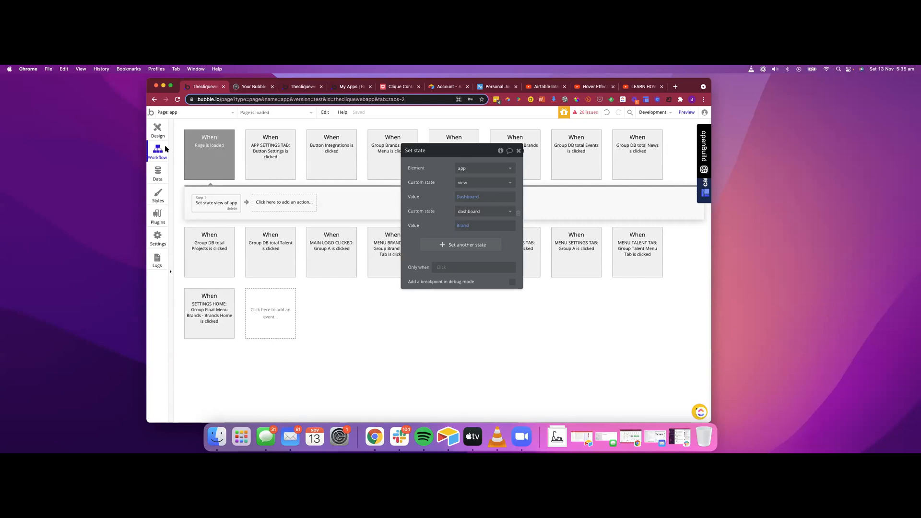
pyautogui.click(157, 128)
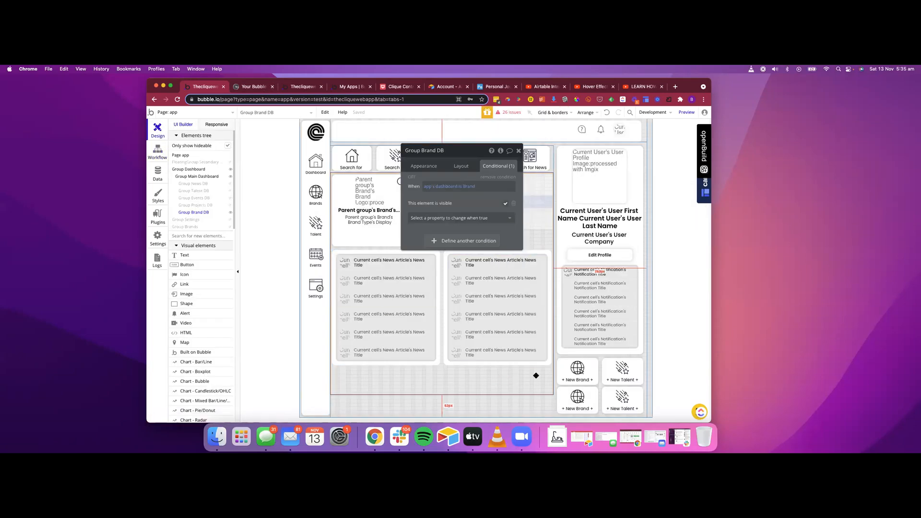
# Step: Reload the app page preview in debug mode, and return to the editor to close Group Brand DB's properties
pyautogui.click(255, 90)
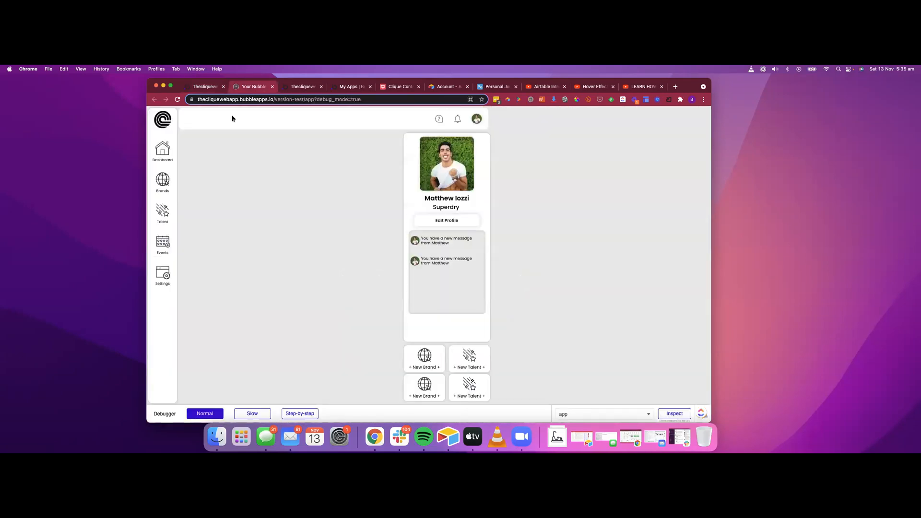
pyautogui.click(261, 99)
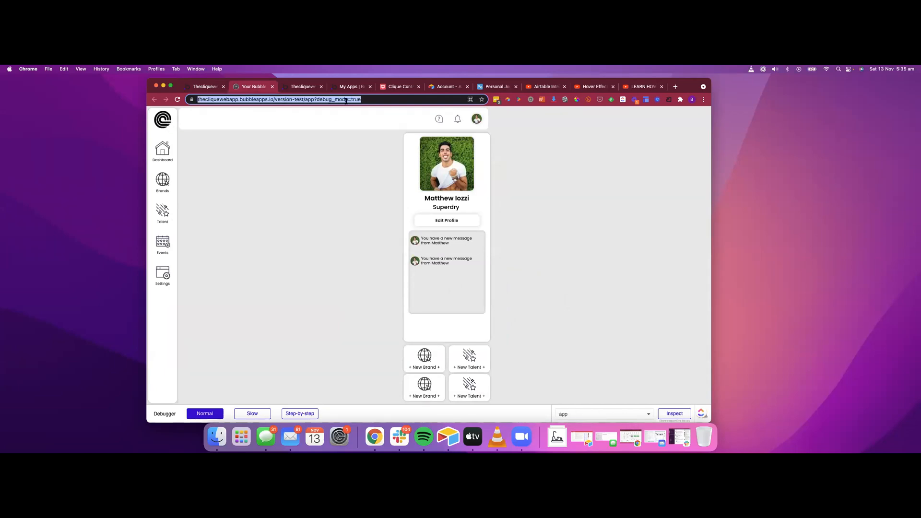
pyautogui.press('Return')
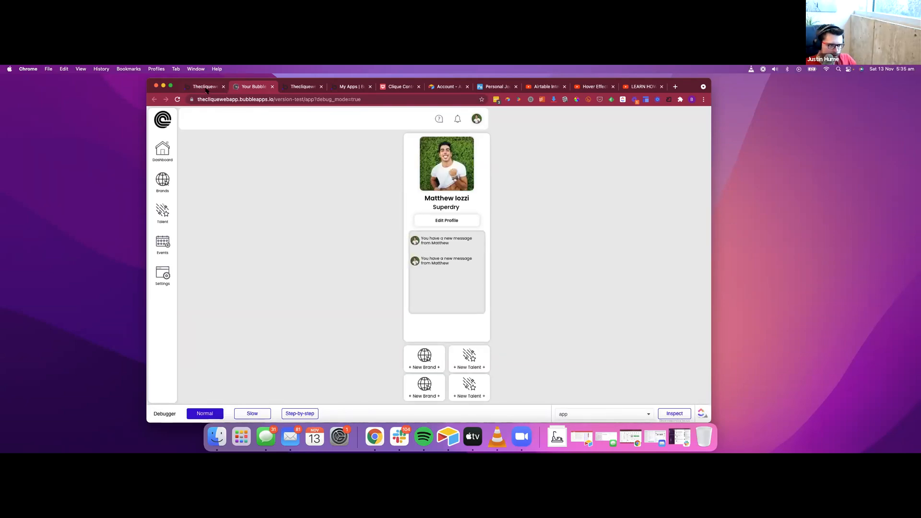
pyautogui.click(206, 87)
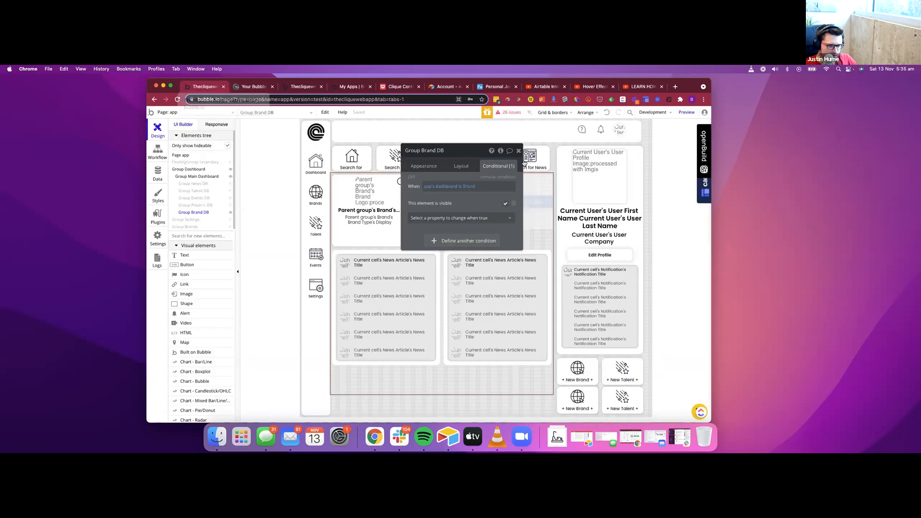
pyautogui.click(519, 152)
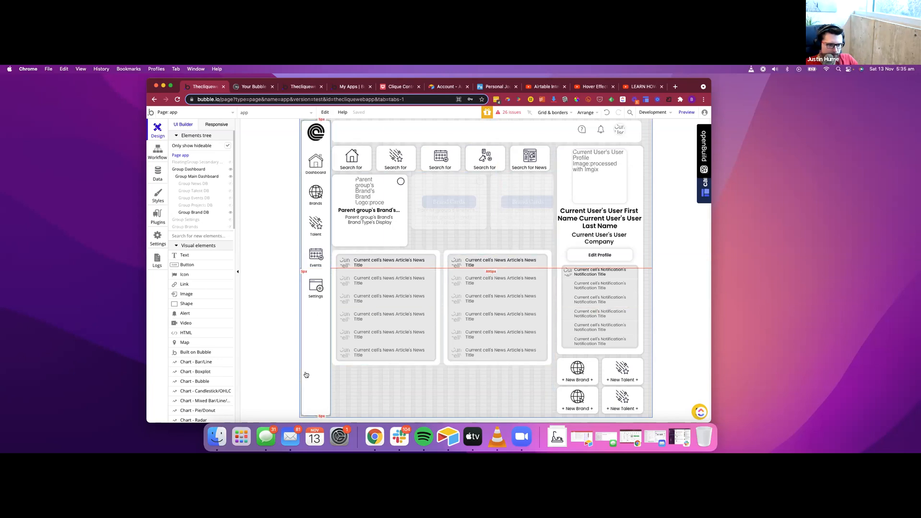
# Step: Inspect the app page element in the preview's debugger to read its custom states
pyautogui.click(254, 87)
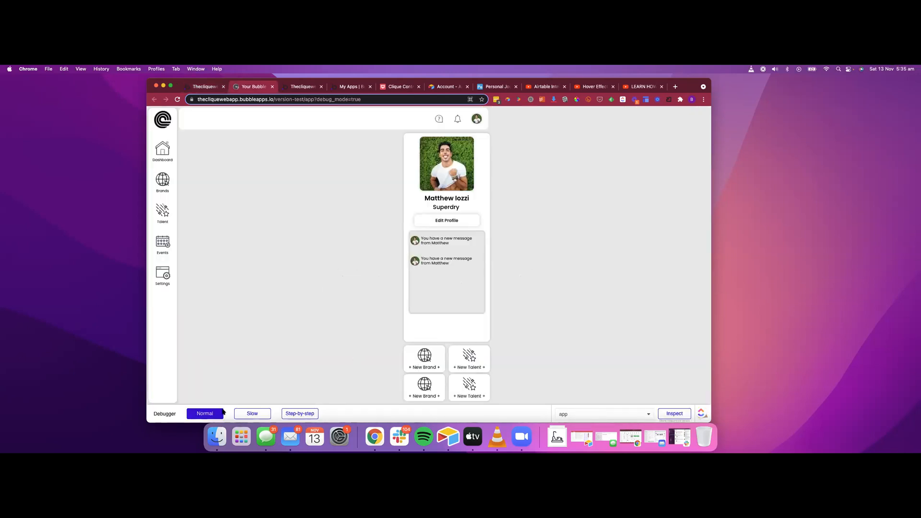
pyautogui.click(667, 413)
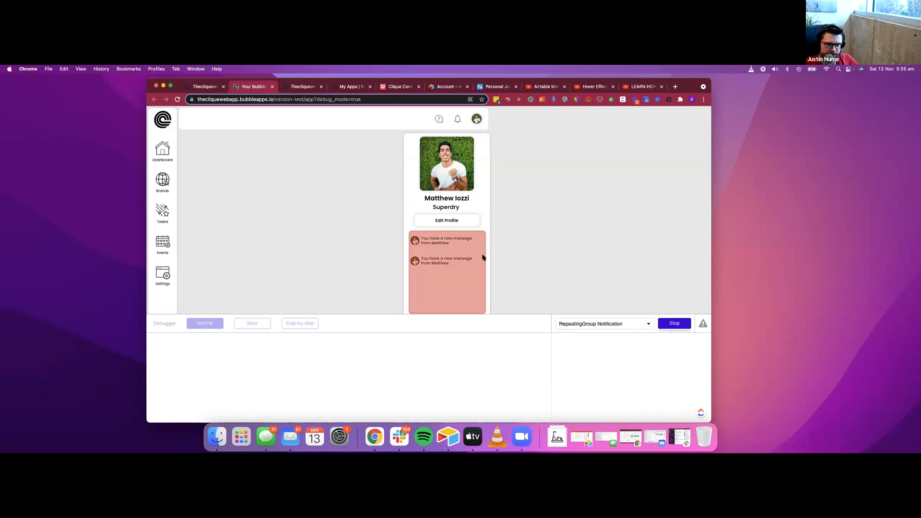
pyautogui.click(585, 324)
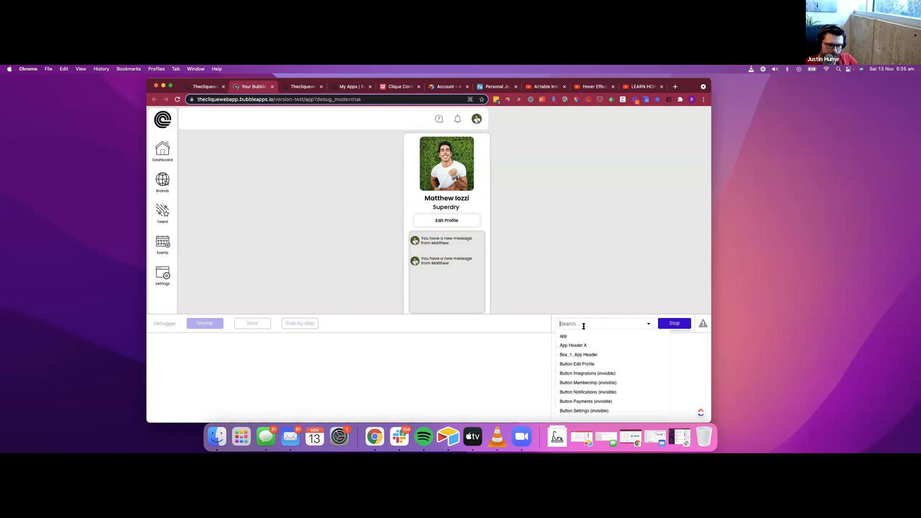
pyautogui.click(565, 335)
pyautogui.scroll(-1, 420, 351)
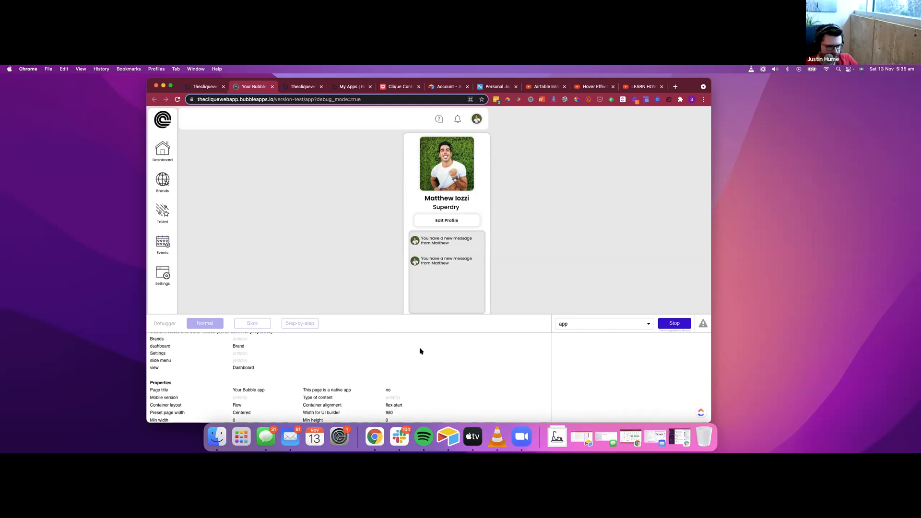
pyautogui.scroll(1, 420, 351)
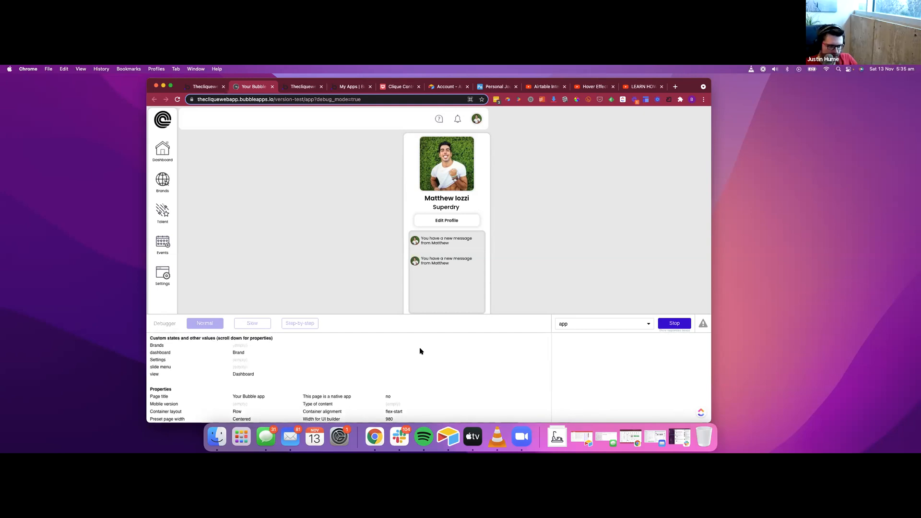
# Step: Check the value in Group Brand DB's visibility condition against the custom states in the debugger
pyautogui.click(207, 87)
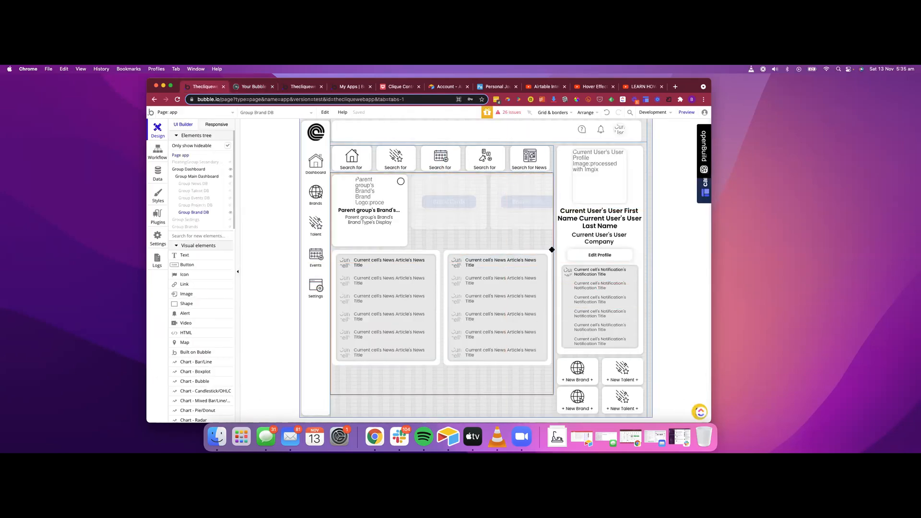
pyautogui.doubleClick(552, 249)
pyautogui.click(467, 186)
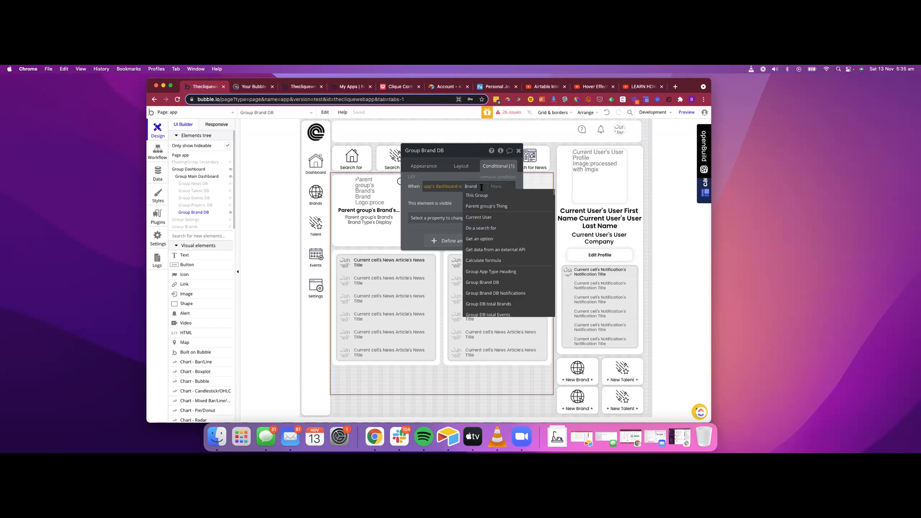
pyautogui.click(441, 198)
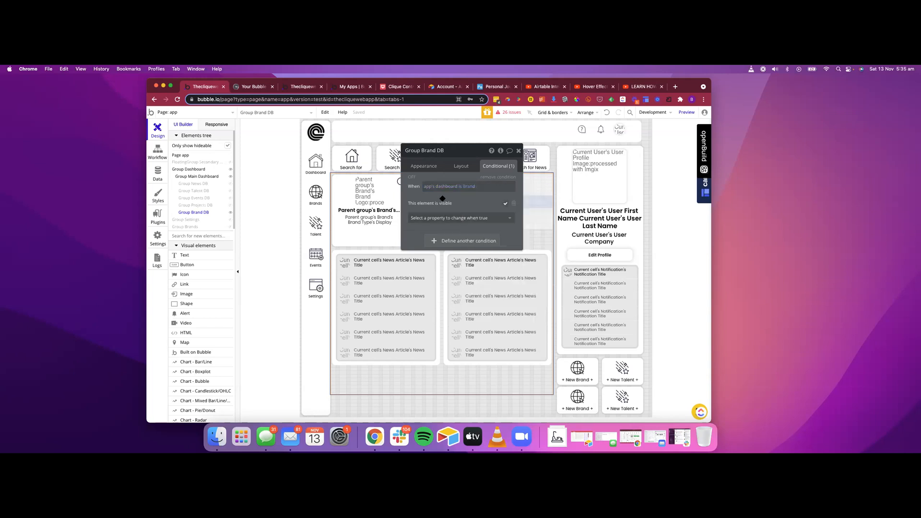
pyautogui.click(249, 87)
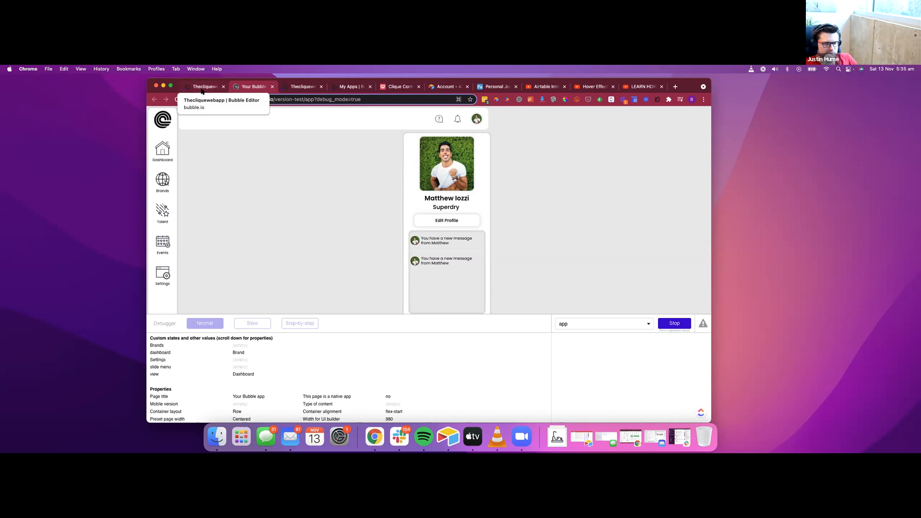
pyautogui.click(202, 91)
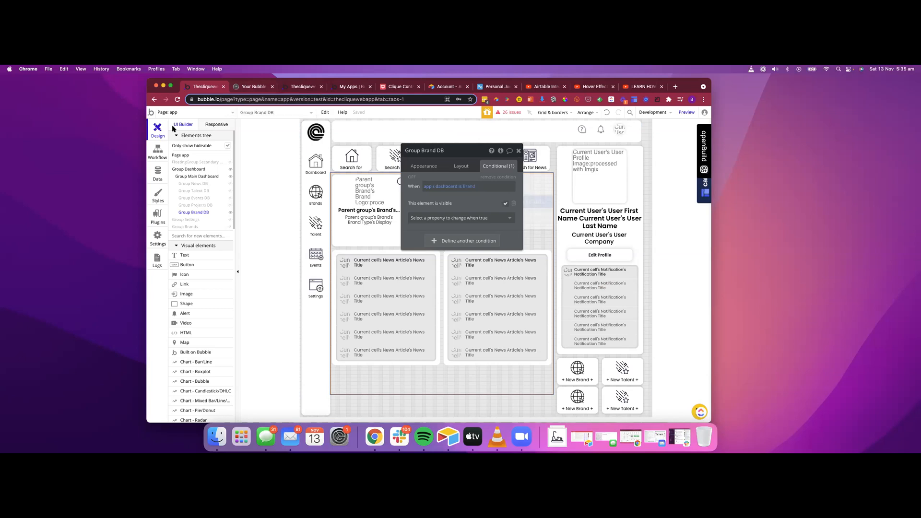
# Step: Recheck the view and dashboard state values set by the Page is loaded workflow
pyautogui.click(157, 152)
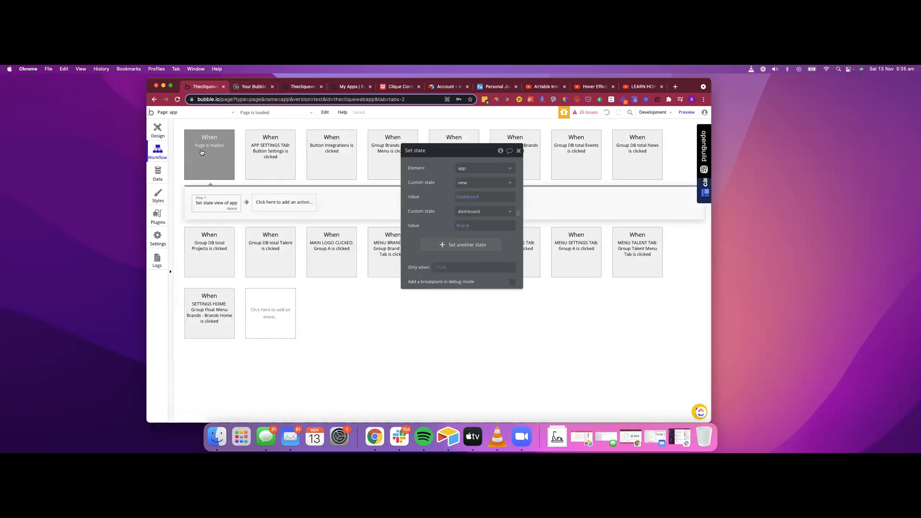
pyautogui.click(204, 204)
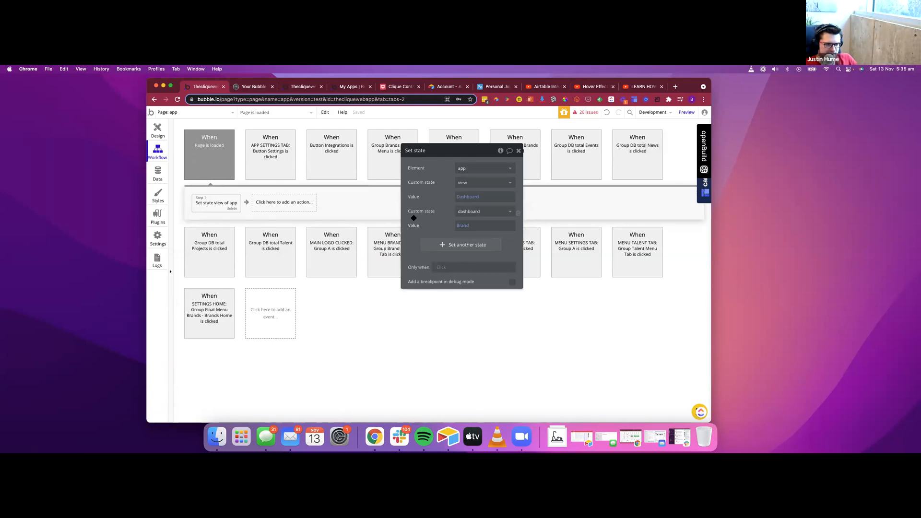
pyautogui.click(462, 229)
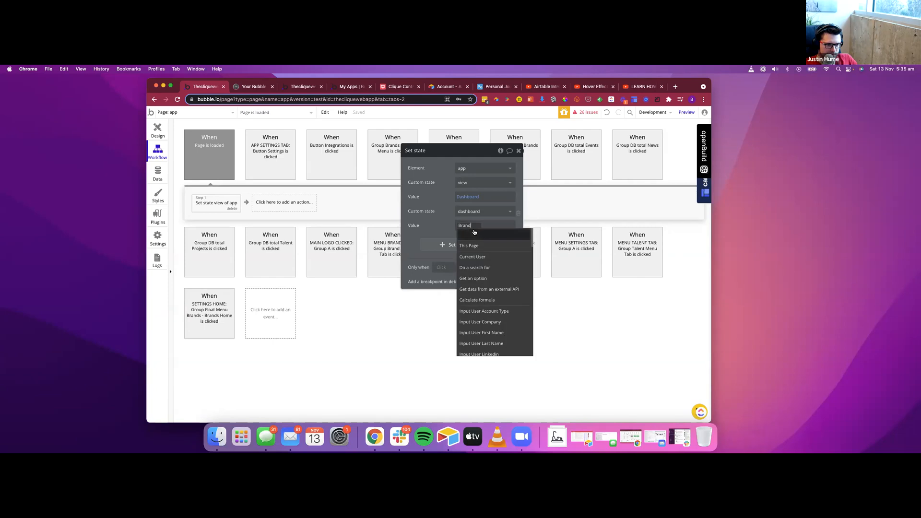
pyautogui.click(468, 199)
pyautogui.click(441, 199)
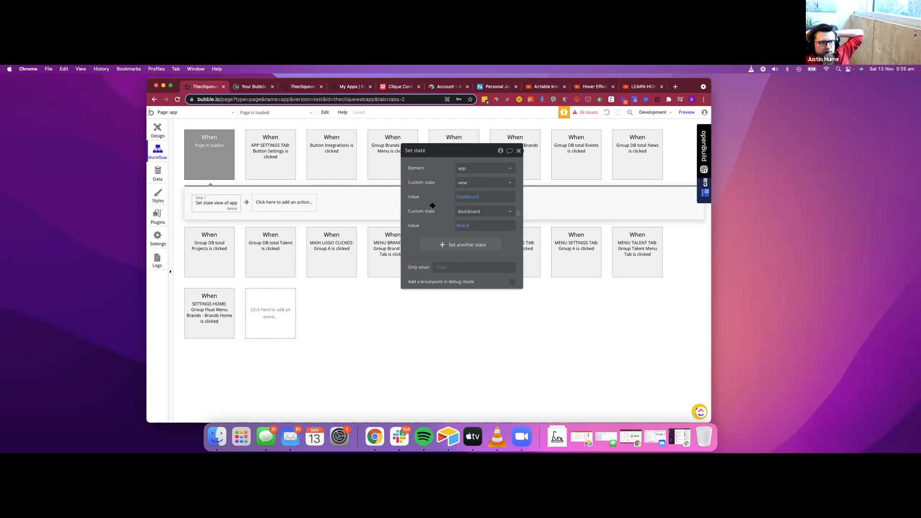
# Step: Inspect Group Dashboard in the preview's debugger to examine its visibility condition and properties
pyautogui.click(257, 88)
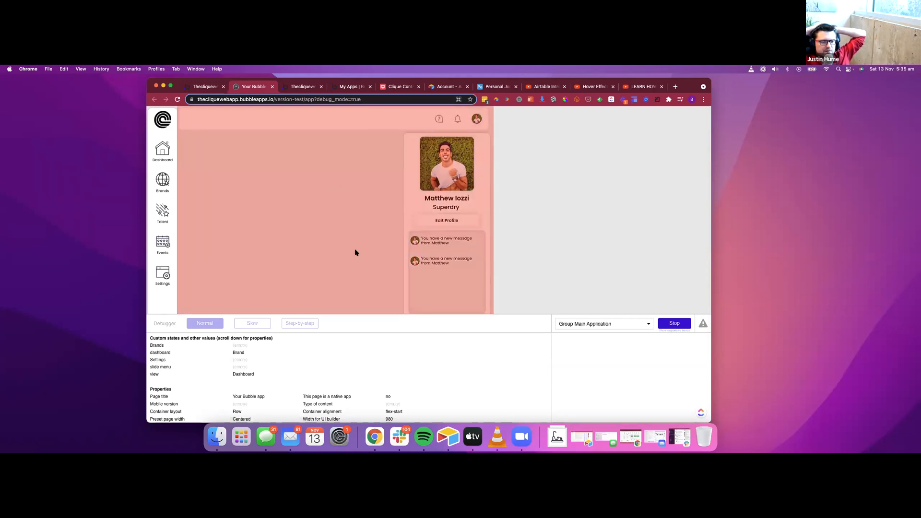
pyautogui.click(561, 326)
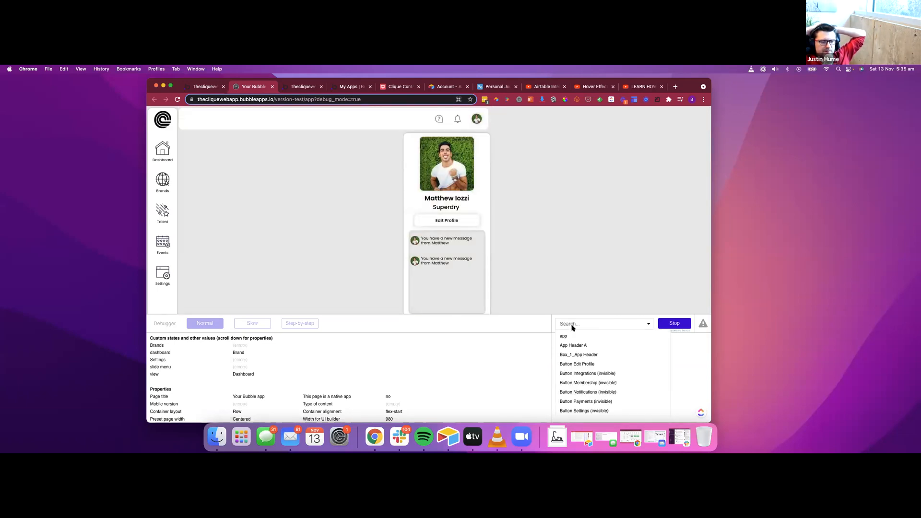
pyautogui.scroll(-5, 599, 372)
pyautogui.scroll(-4, 599, 372)
pyautogui.scroll(-1, 600, 372)
pyautogui.click(351, 224)
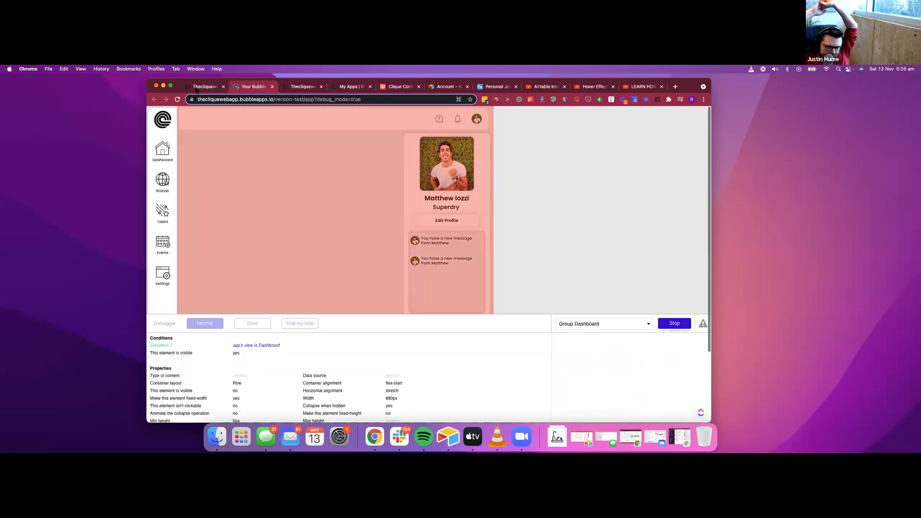
# Step: Return to the editor's design view and check Group Brand DB's name and visibility condition
pyautogui.click(196, 87)
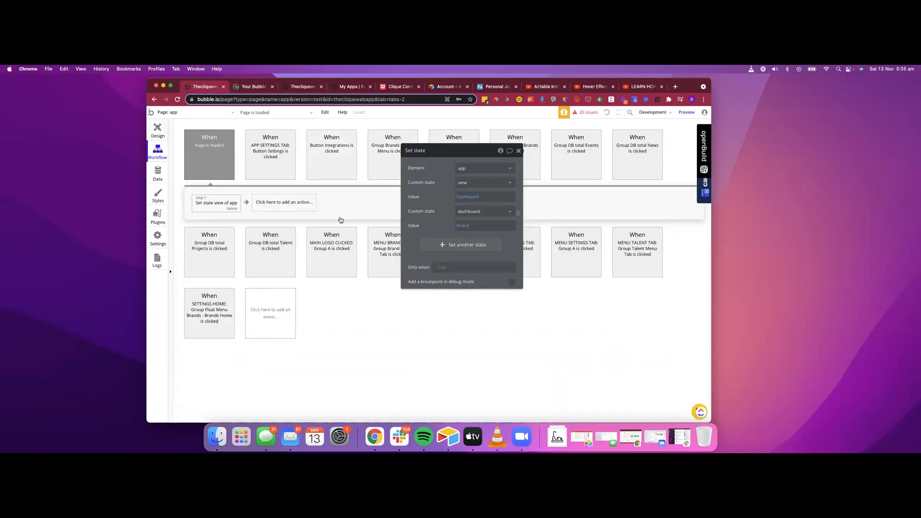
pyautogui.click(542, 383)
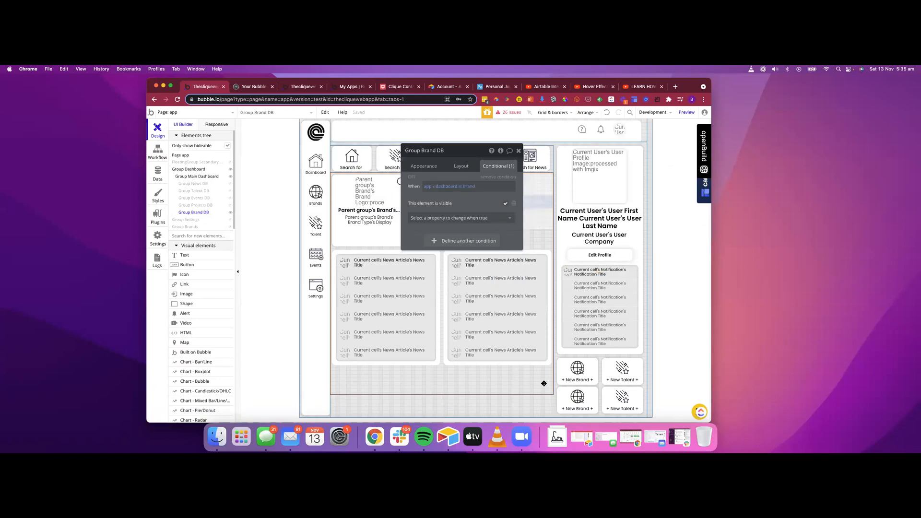
pyautogui.doubleClick(438, 151)
pyautogui.tripleClick(437, 151)
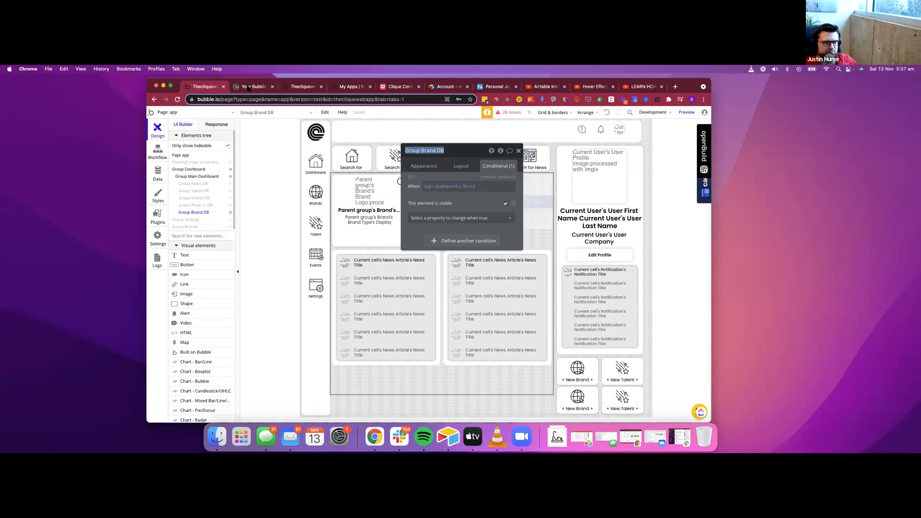
# Step: Inspect Group Brand DB in the preview's debugger to examine its visibility condition and properties
pyautogui.click(248, 88)
pyautogui.click(591, 324)
pyautogui.scroll(-5, 590, 354)
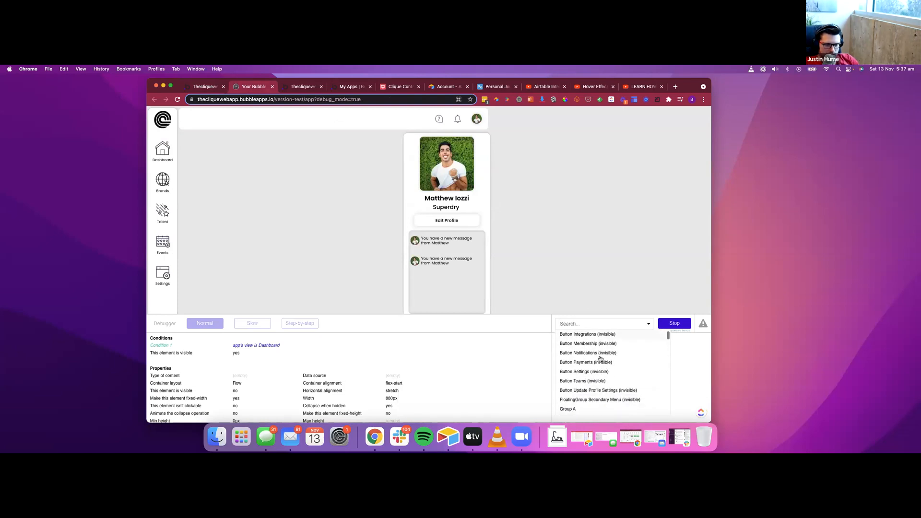
pyautogui.scroll(-4, 600, 358)
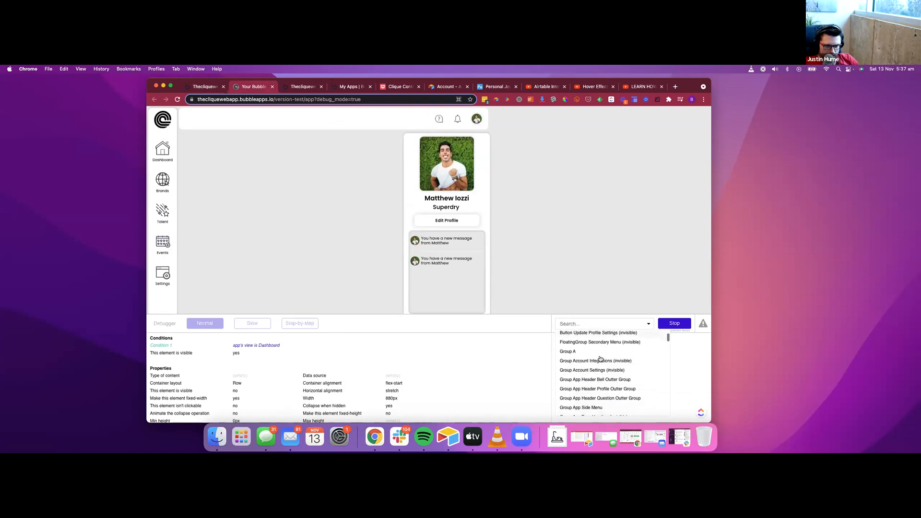
pyautogui.scroll(-1, 600, 358)
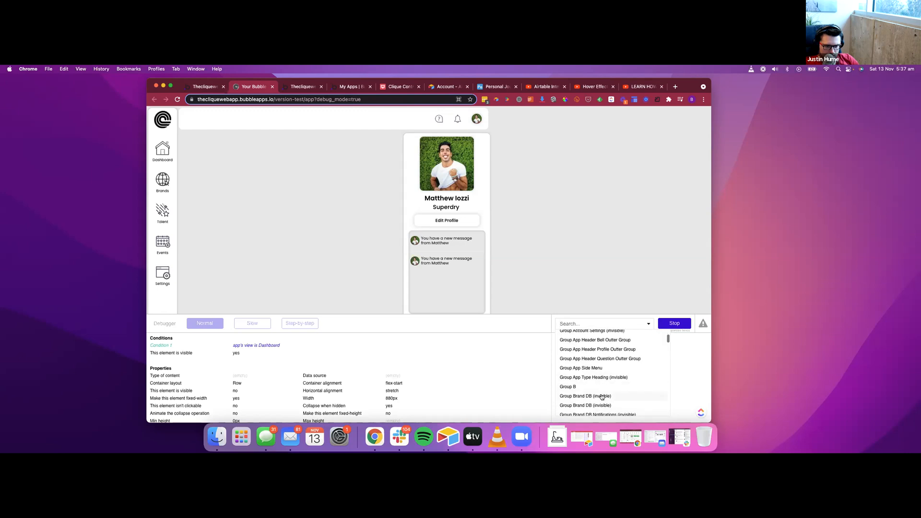
pyautogui.click(601, 396)
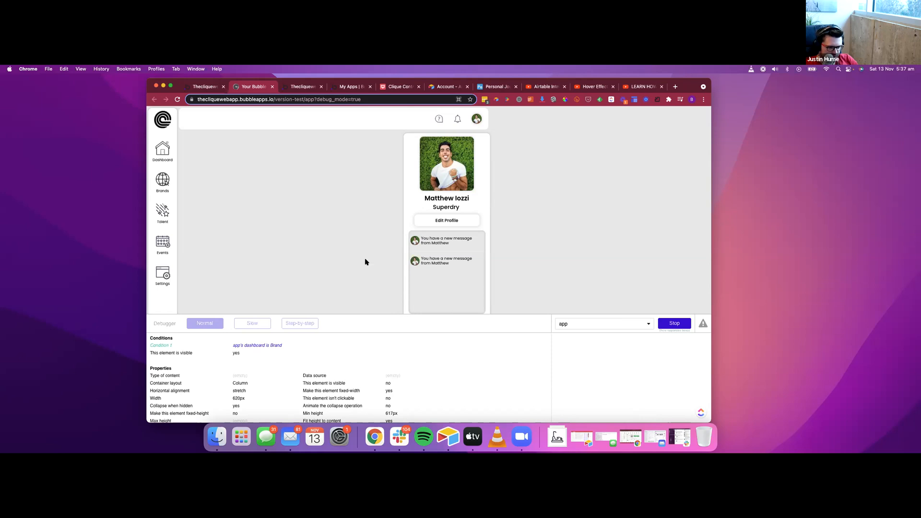
pyautogui.scroll(-4, 352, 255)
pyautogui.scroll(4, 351, 255)
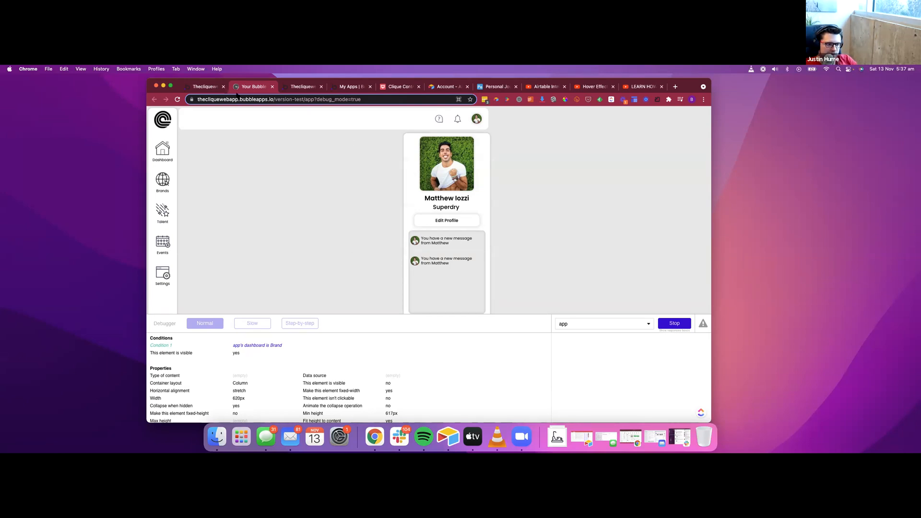
# Step: Make Group Brand DB visible on page load in its layout settings
pyautogui.click(212, 87)
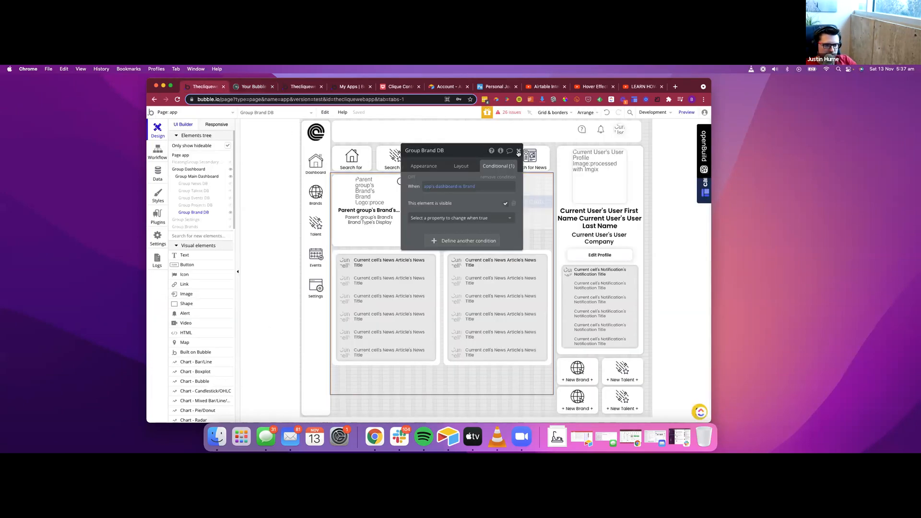
pyautogui.click(419, 167)
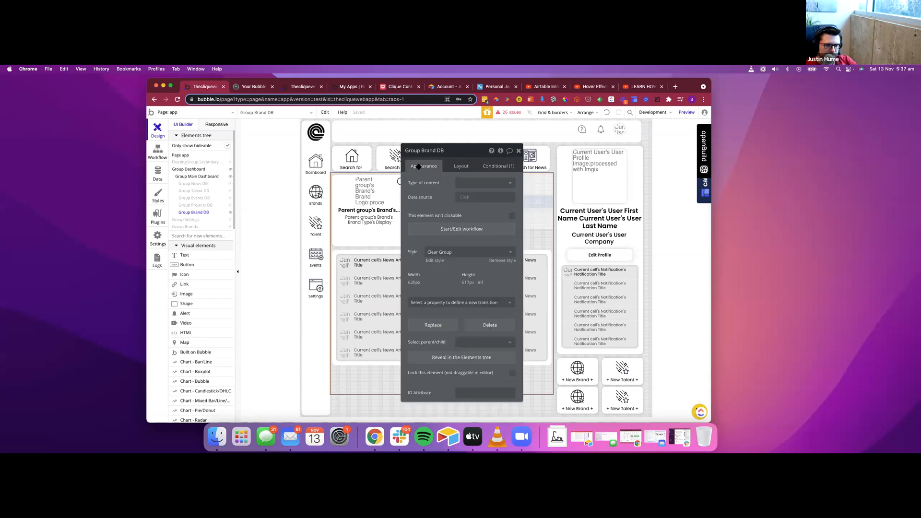
pyautogui.click(460, 166)
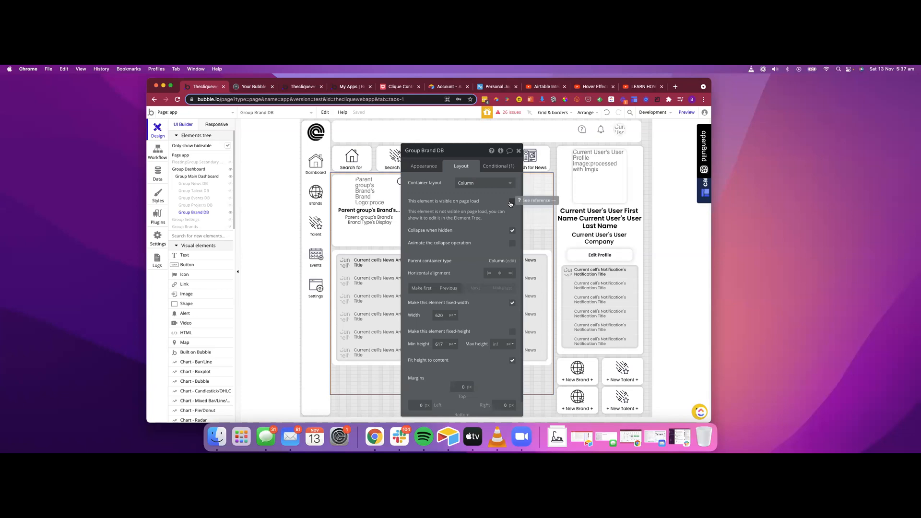
pyautogui.click(511, 202)
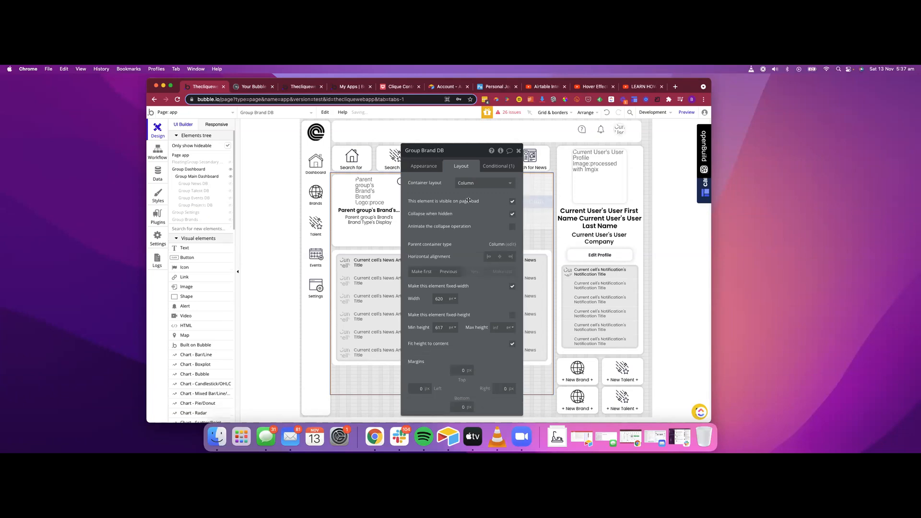
# Step: Refresh the preview and inspect the second Group Brand DB entry in the debugger to recheck its visibility
pyautogui.click(235, 88)
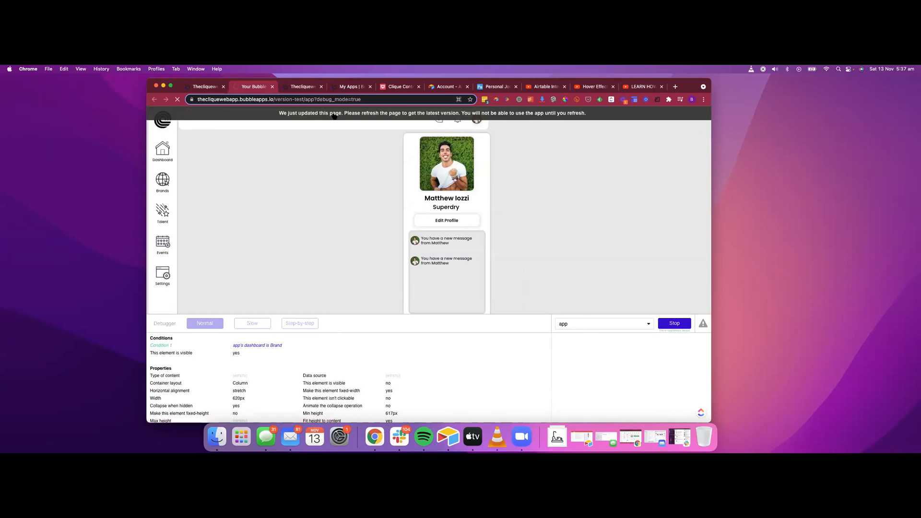
pyautogui.click(663, 325)
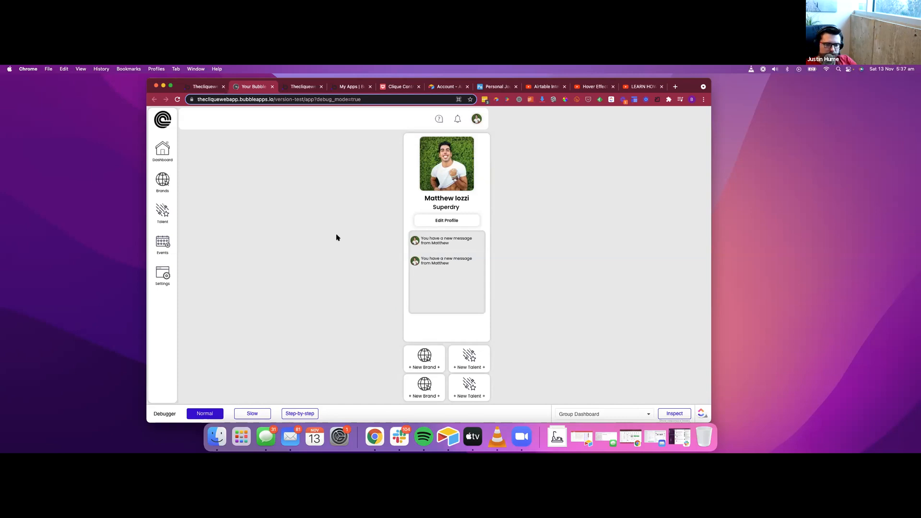
pyautogui.scroll(-4, 337, 237)
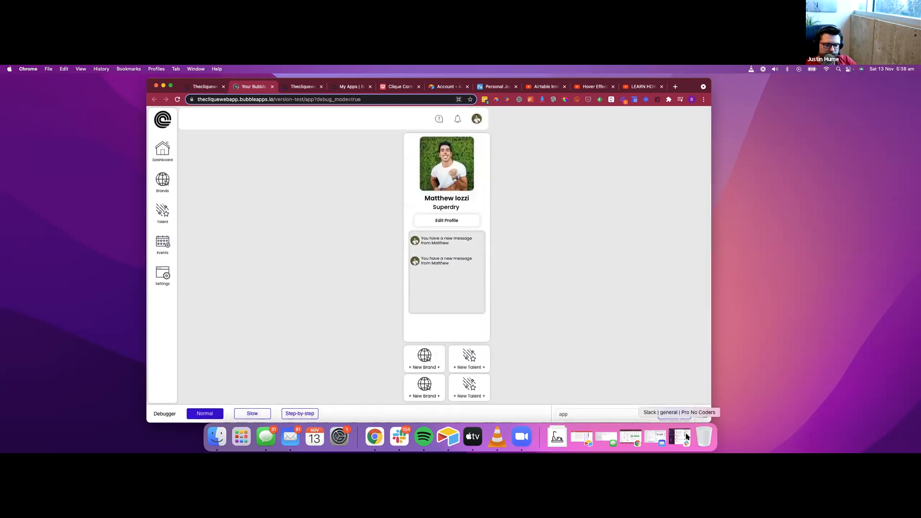
pyautogui.click(670, 415)
pyautogui.click(575, 325)
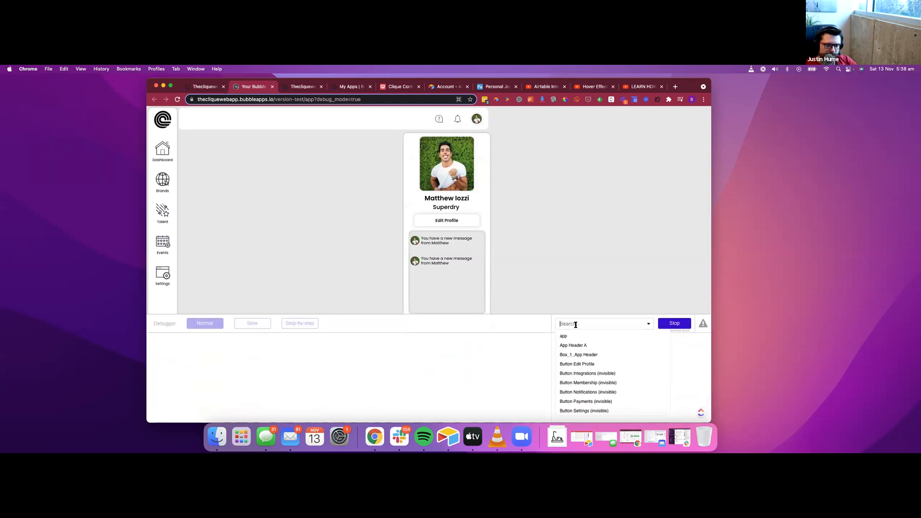
pyautogui.scroll(-5, 615, 394)
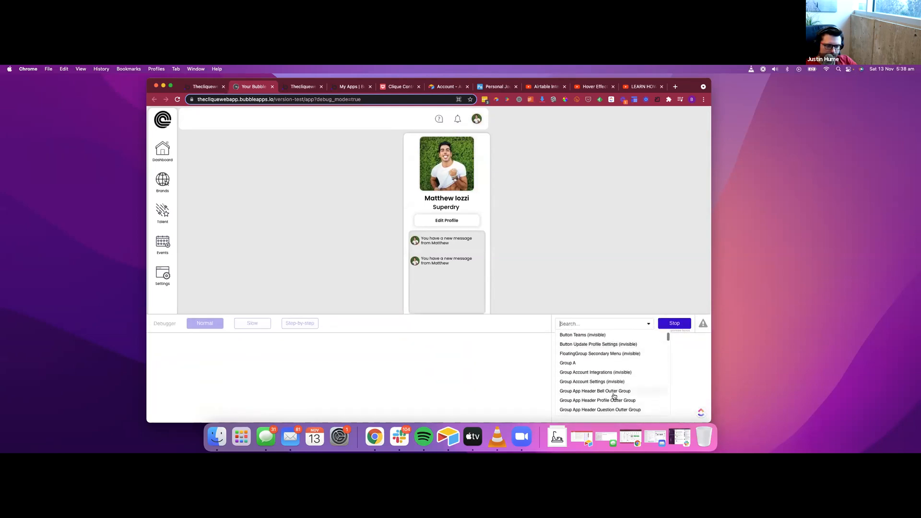
pyautogui.scroll(-4, 599, 391)
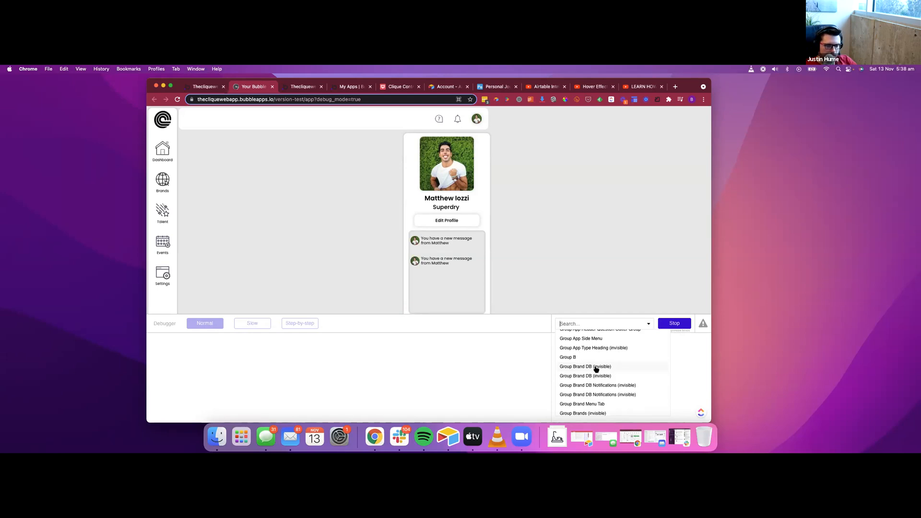
pyautogui.click(595, 377)
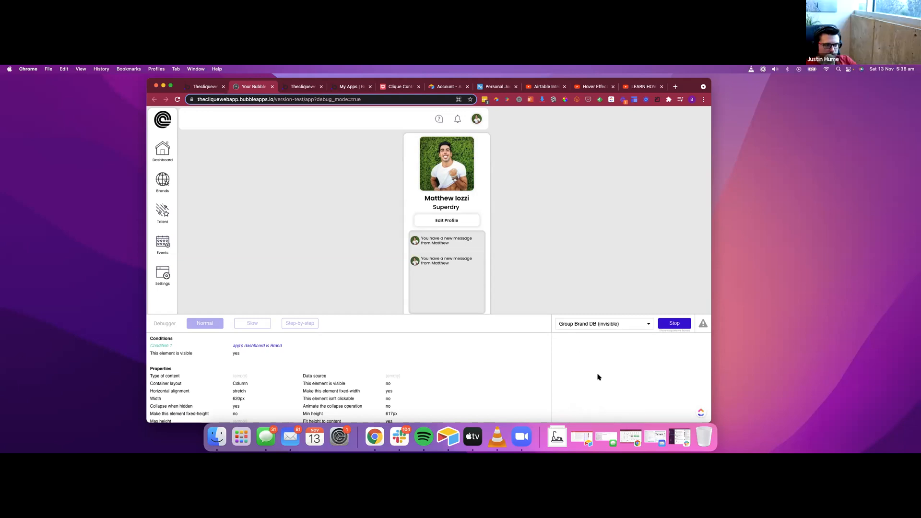
# Step: Make Group Main Dashboard, the parent of Group Brand DB, visible on page load and refresh the preview to check the dashboard
pyautogui.click(202, 88)
pyautogui.click(345, 146)
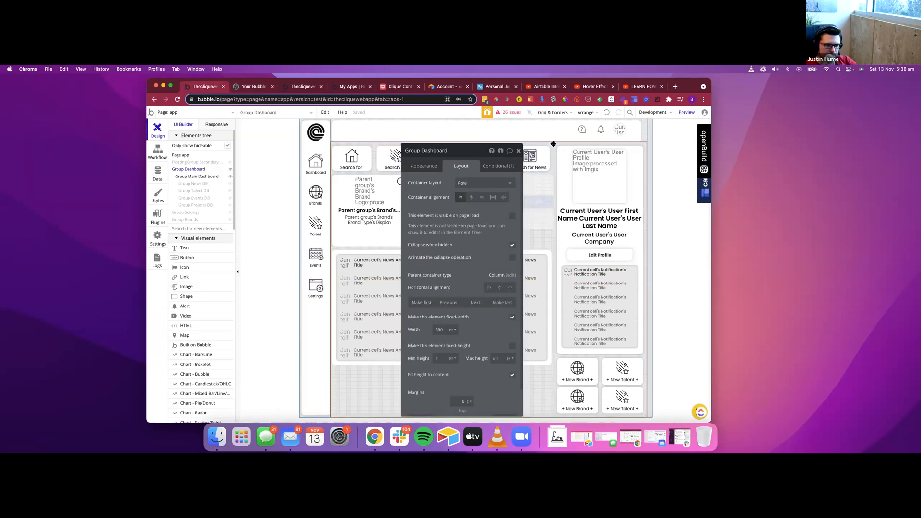
pyautogui.moveTo(427, 150); pyautogui.dragTo(200, 128)
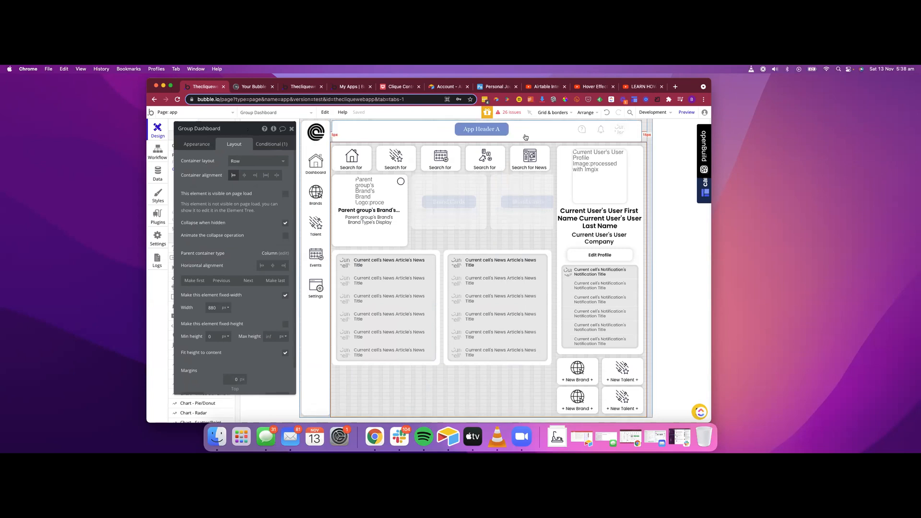
pyautogui.click(550, 250)
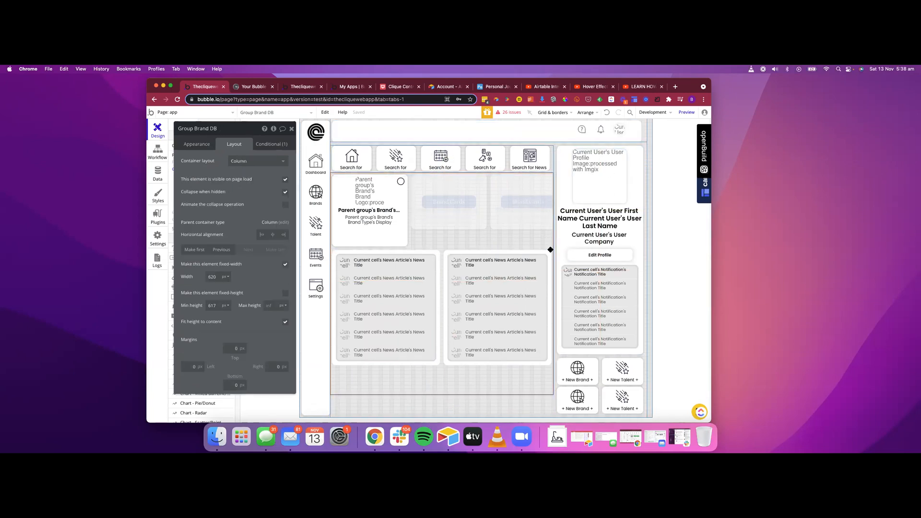
pyautogui.click(552, 171)
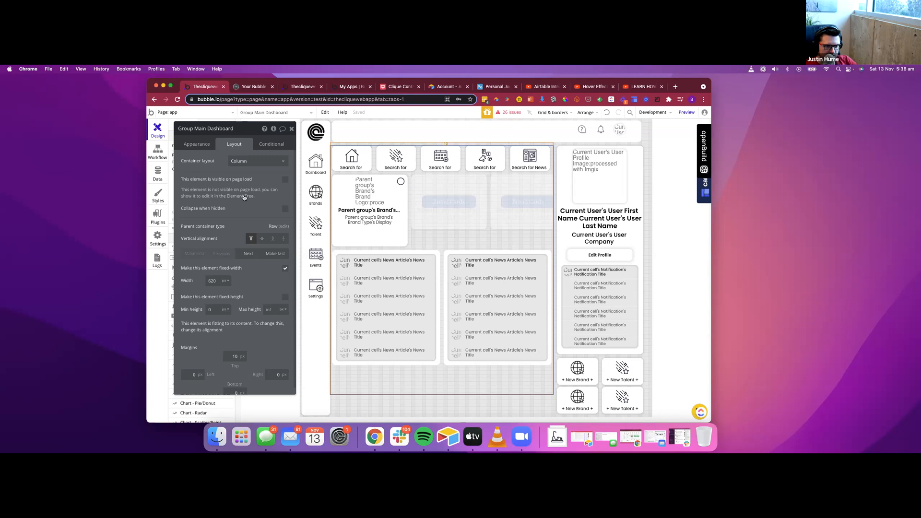
pyautogui.click(285, 178)
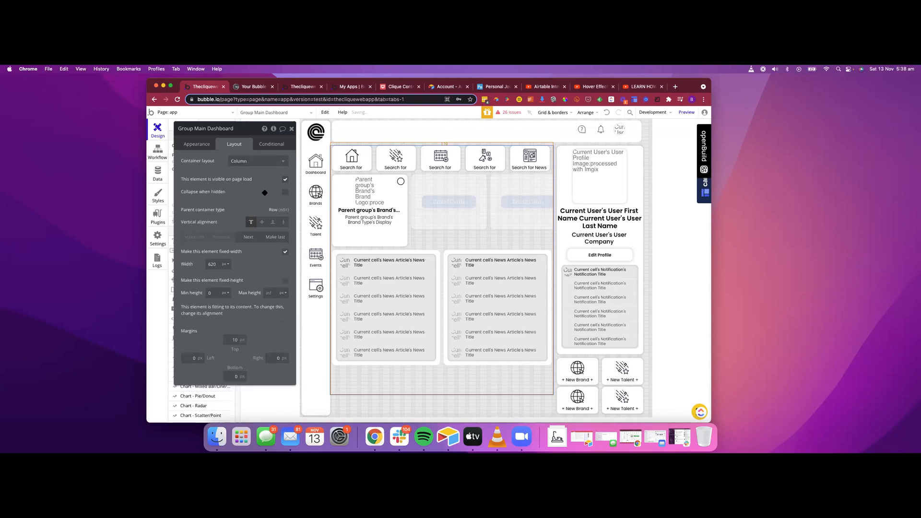
pyautogui.click(253, 87)
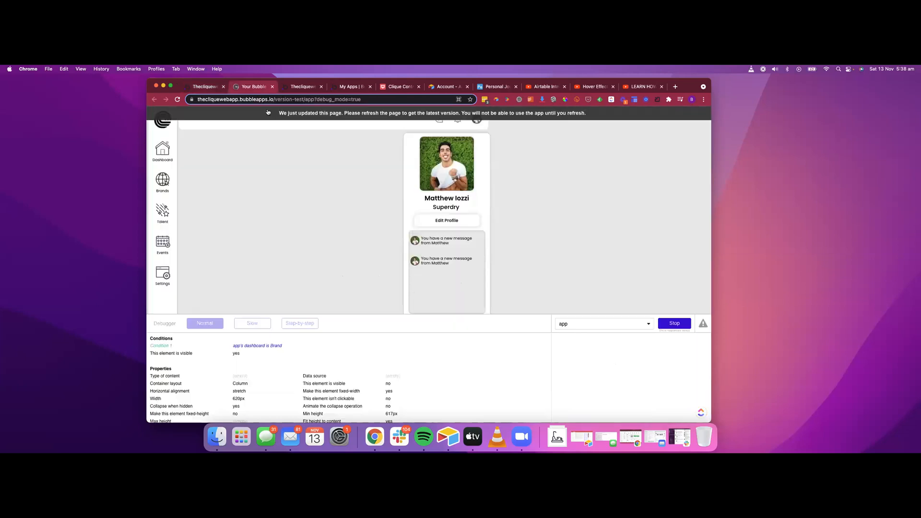
pyautogui.click(672, 324)
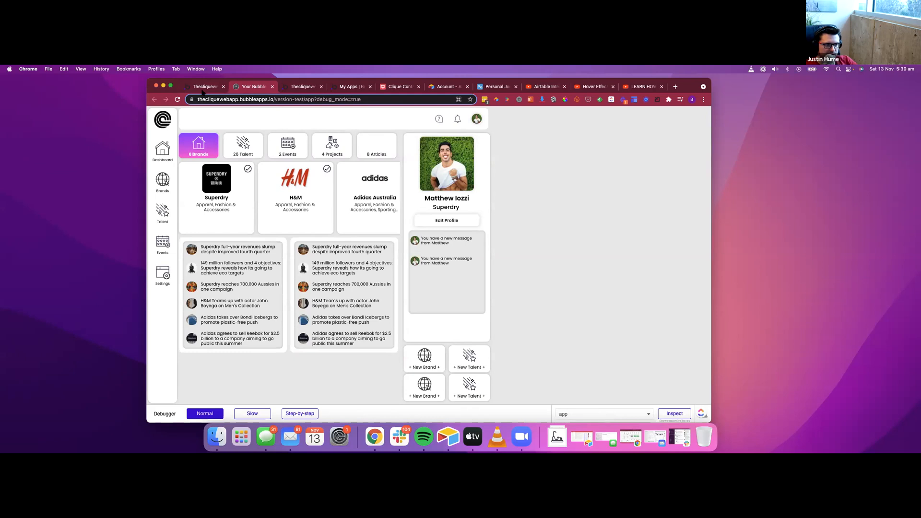
# Step: Turn off page-load visibility for Group Brand DB and close its properties
pyautogui.click(203, 89)
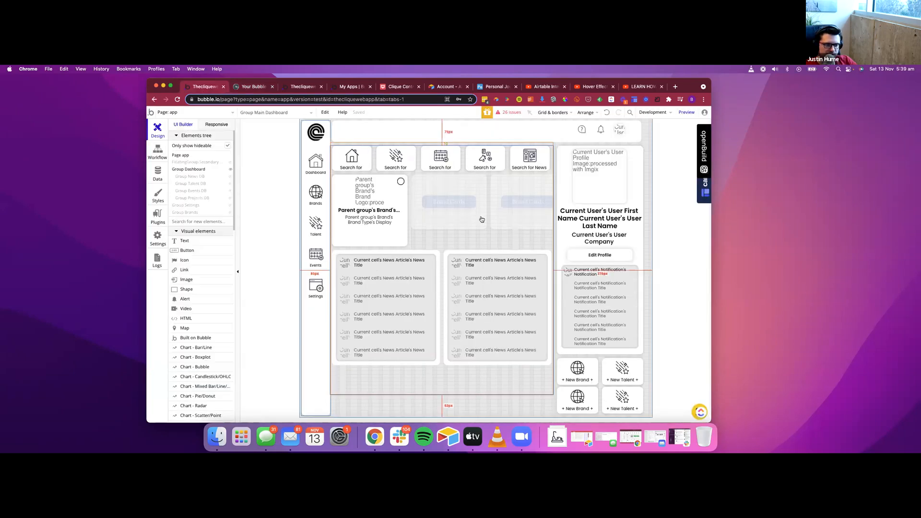
pyautogui.doubleClick(551, 248)
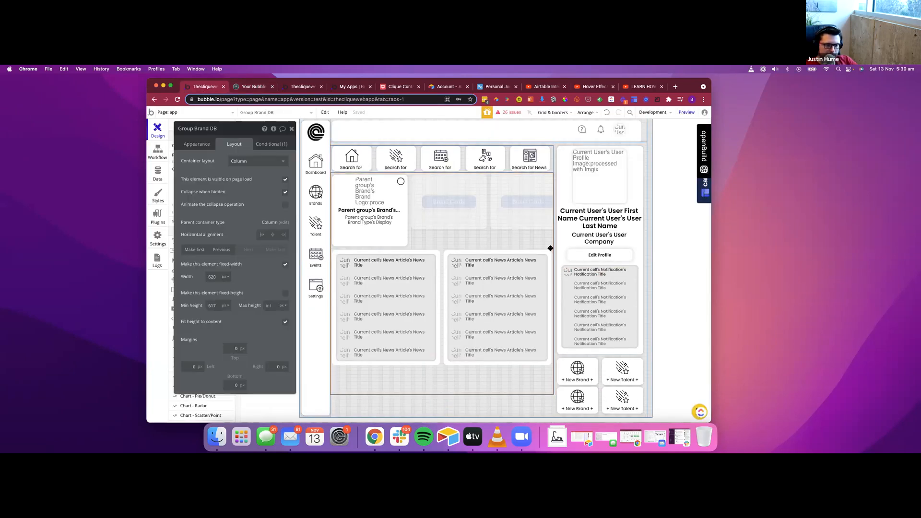
pyautogui.click(284, 179)
pyautogui.click(290, 129)
# Step: Refresh the preview and test navigation from the dashboard to Brands Search and back through the main logo
pyautogui.click(255, 88)
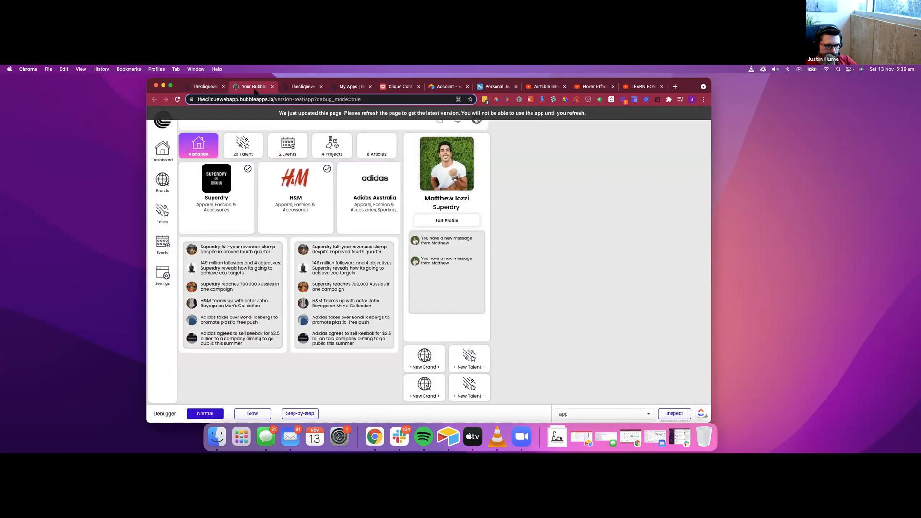
pyautogui.click(343, 202)
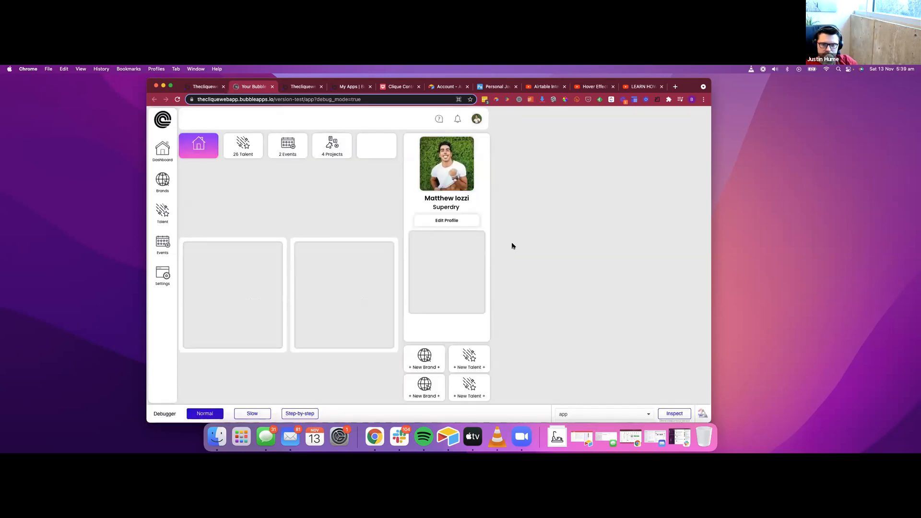
pyautogui.click(165, 154)
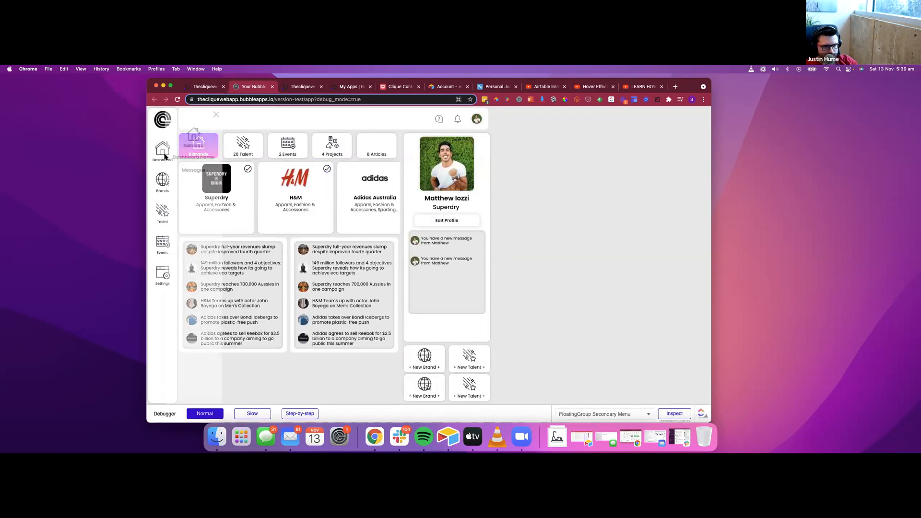
pyautogui.click(163, 180)
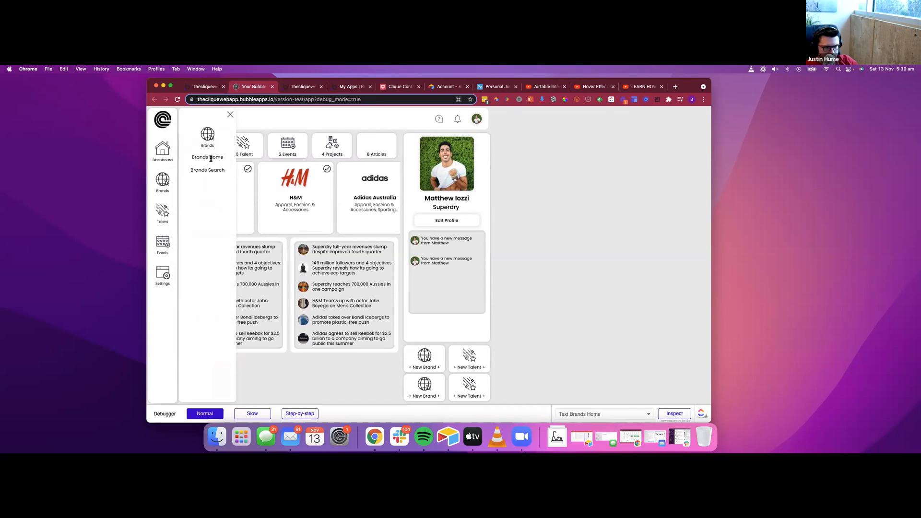
pyautogui.click(209, 170)
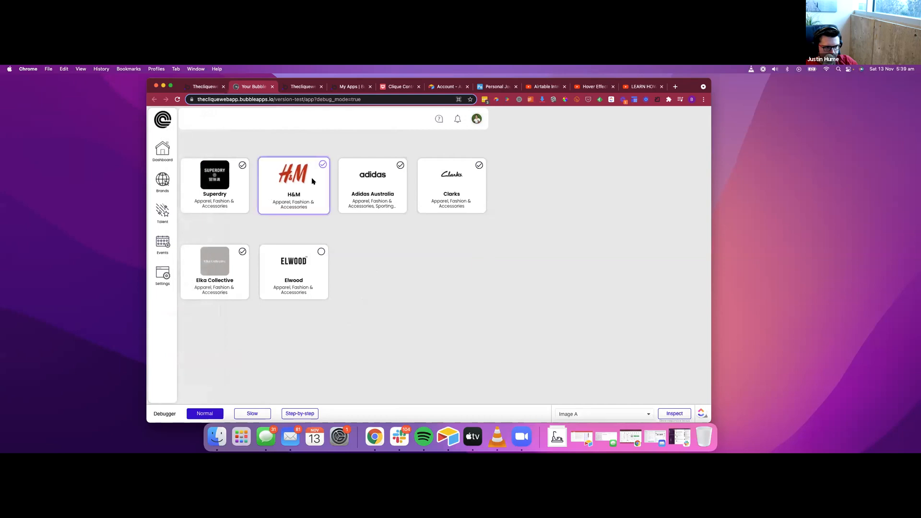
pyautogui.click(153, 155)
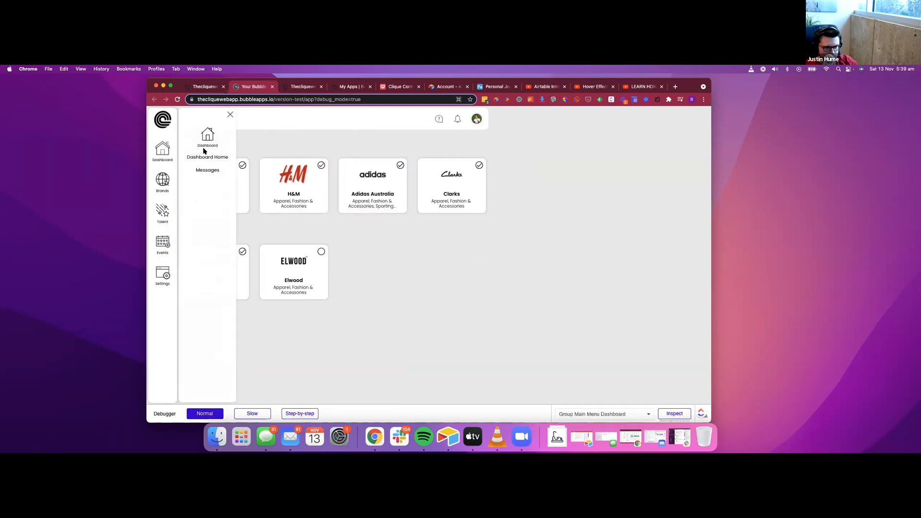
pyautogui.click(159, 123)
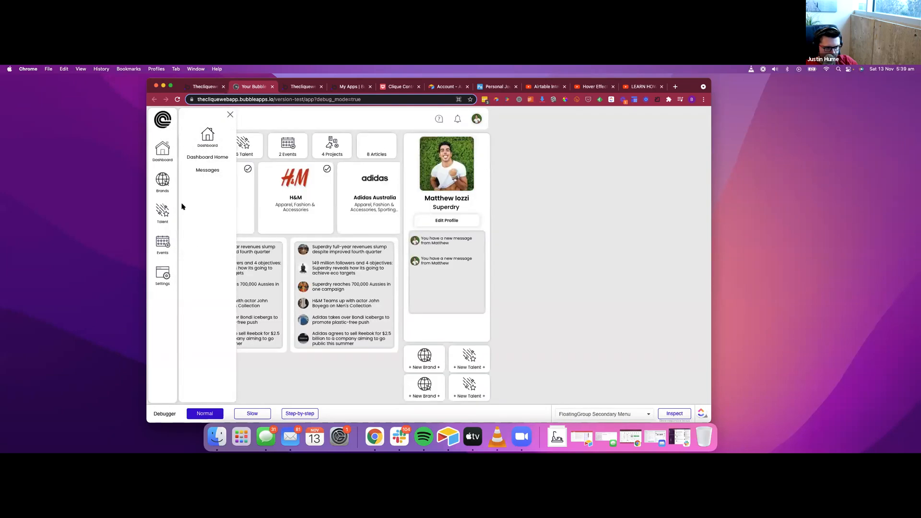
# Step: Close the open secondary menu and test the Dashboard, Brands, Settings and Events side menus in the app preview
pyautogui.click(230, 115)
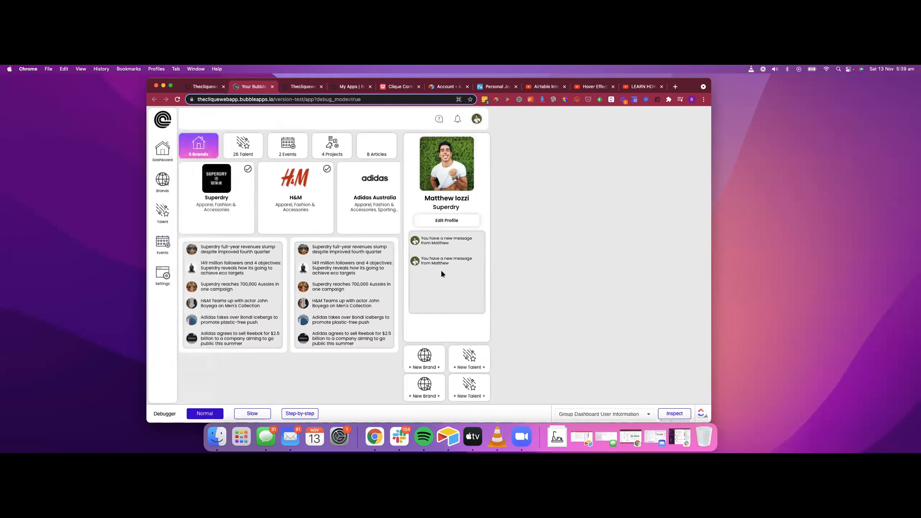
pyautogui.scroll(-3, 449, 273)
pyautogui.click(453, 277)
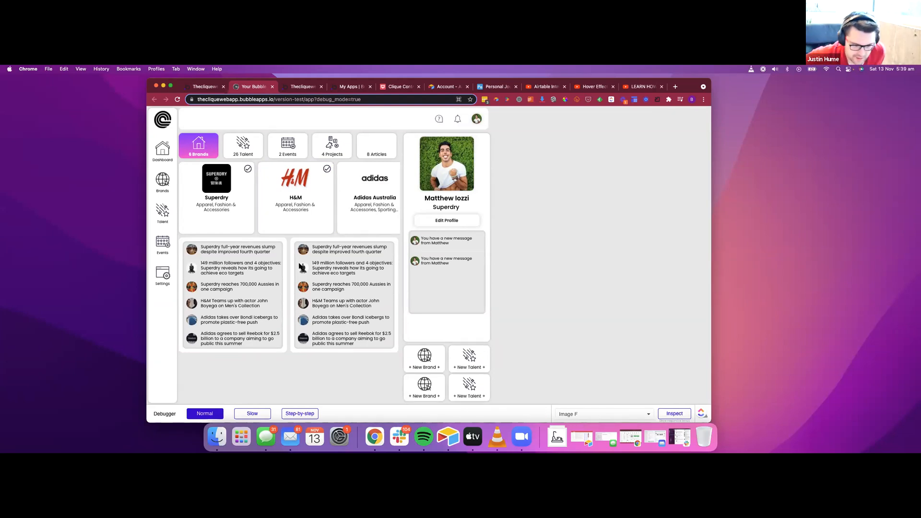
pyautogui.click(157, 156)
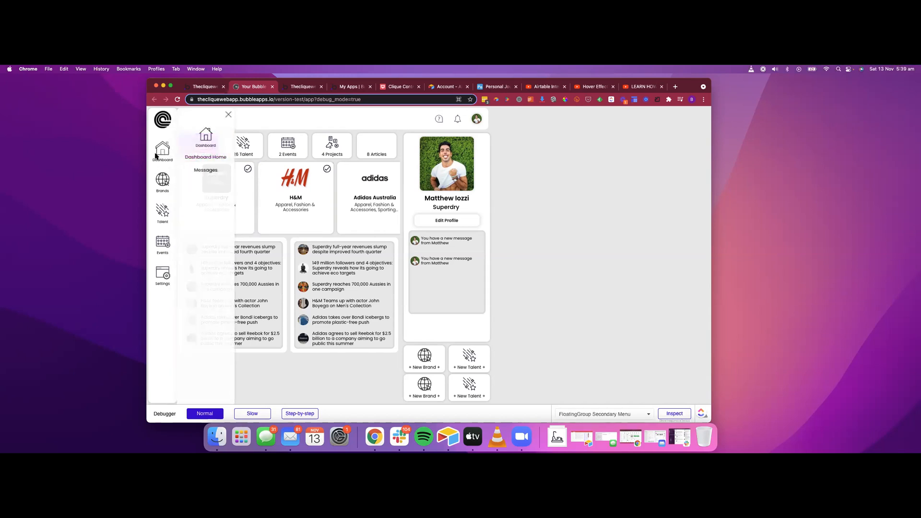
pyautogui.click(164, 180)
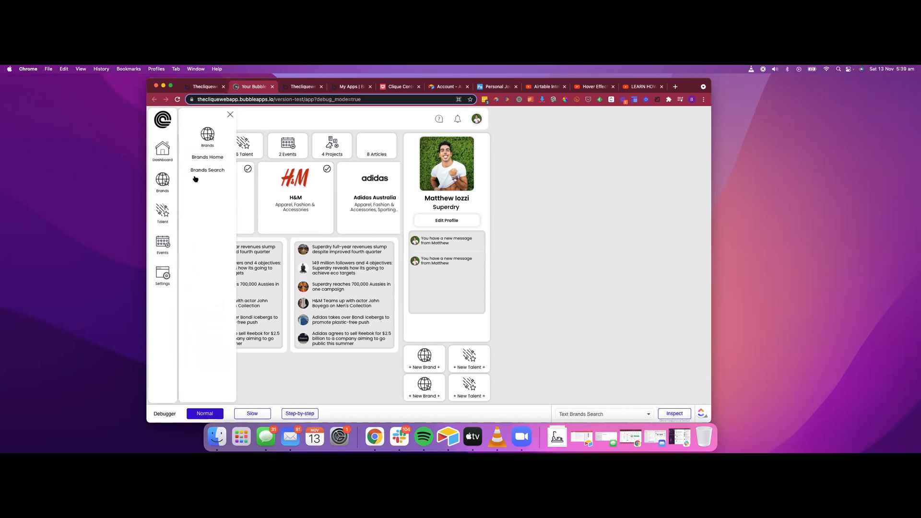
pyautogui.click(167, 222)
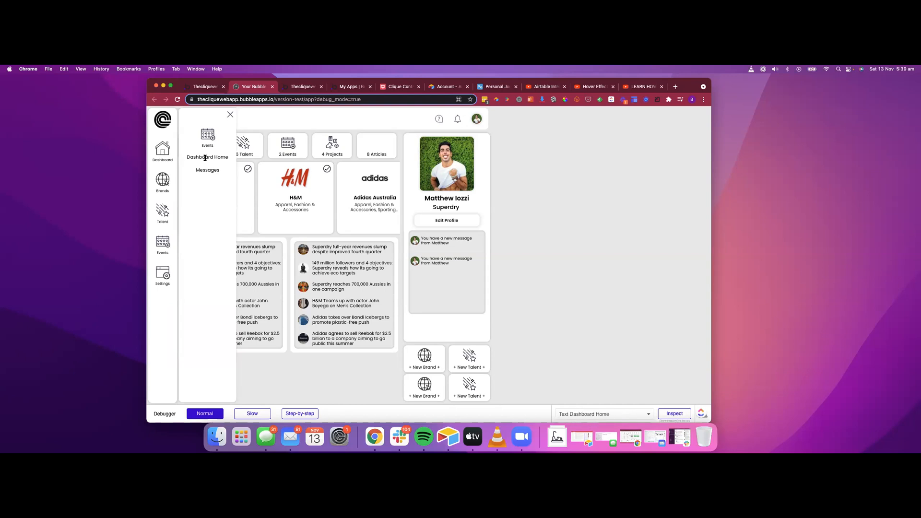
pyautogui.click(159, 182)
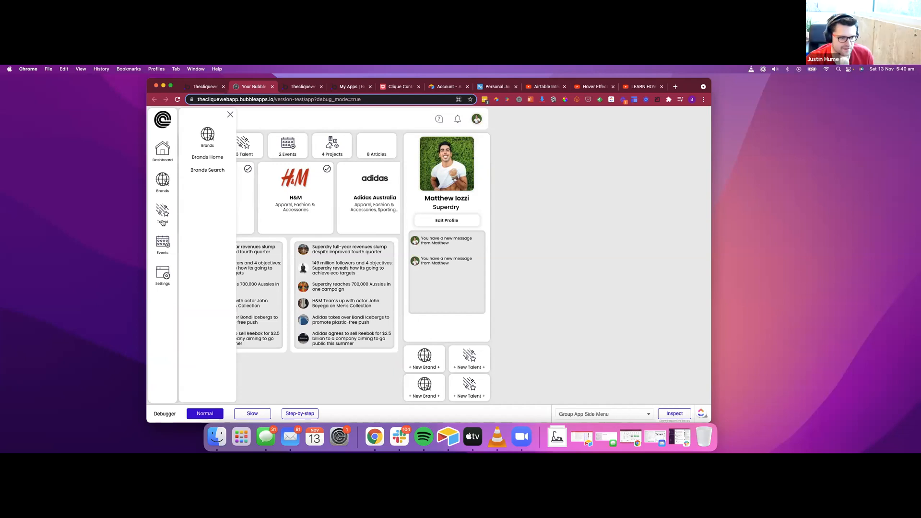
pyautogui.click(165, 272)
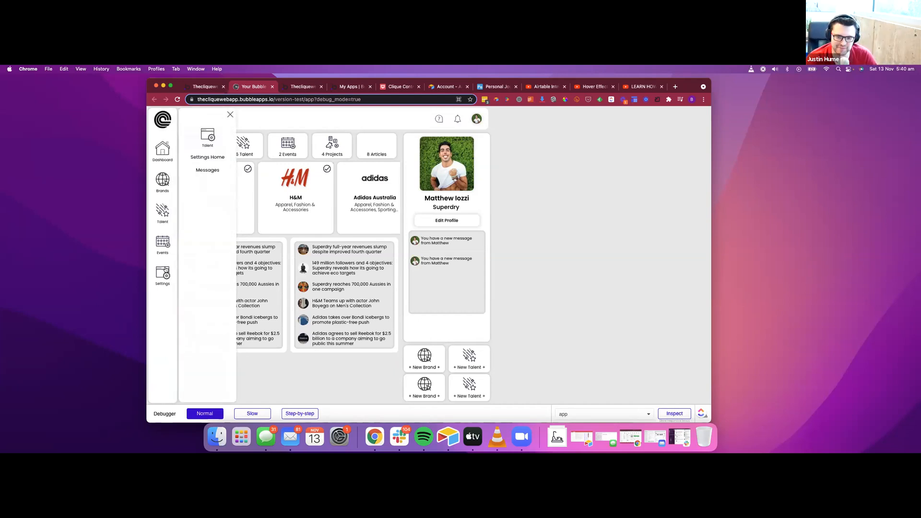
pyautogui.click(165, 239)
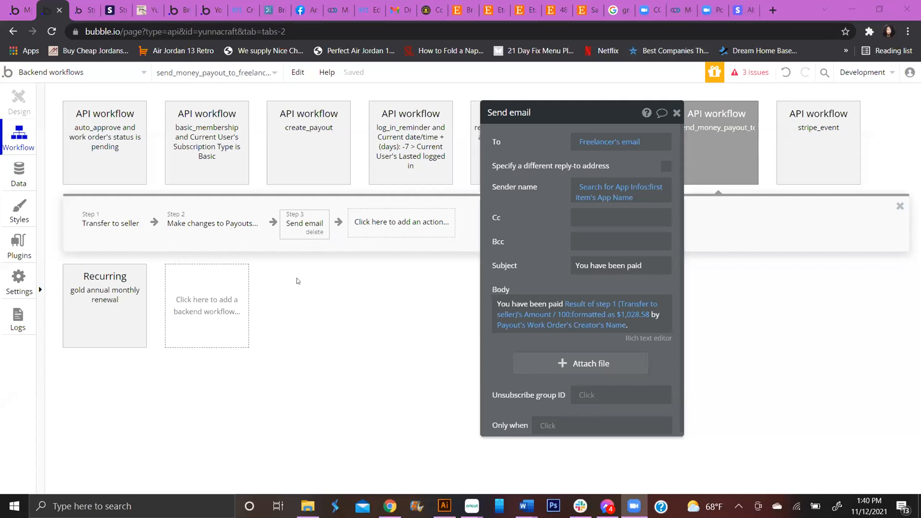
# Step: Switch to the Stripe dashboard and review the test-mode all payments, collected fees and all transactions lists
pyautogui.click(737, 10)
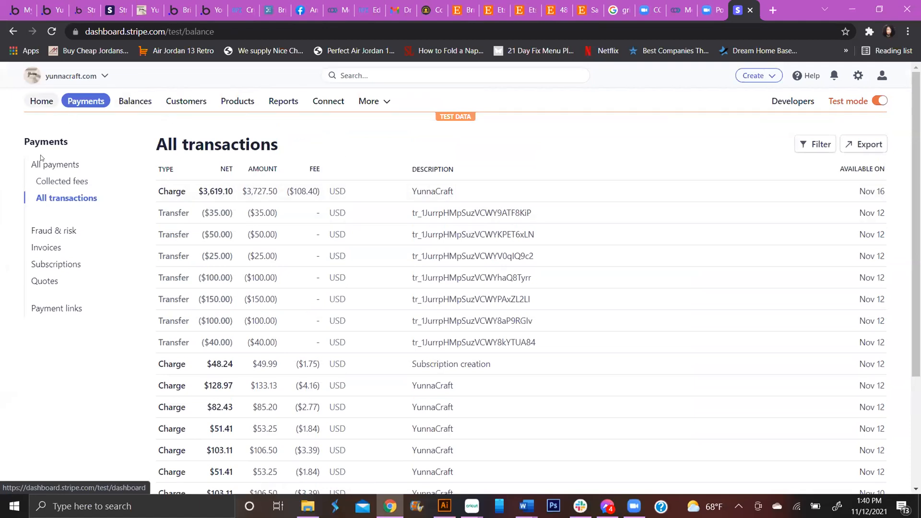
pyautogui.click(85, 170)
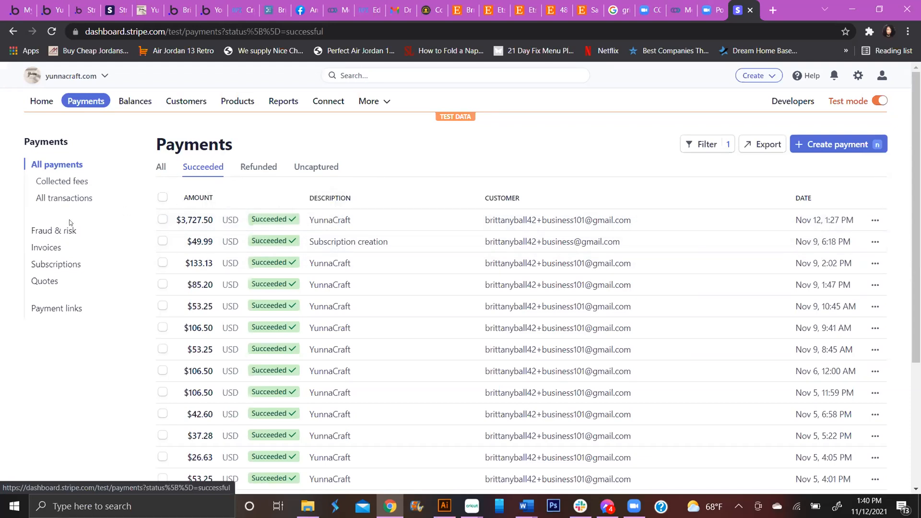
pyautogui.click(44, 182)
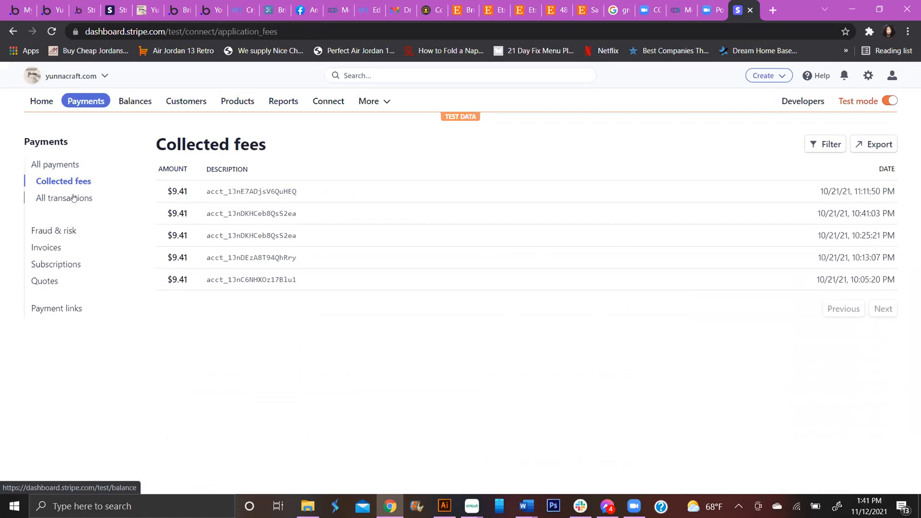
pyautogui.click(73, 198)
pyautogui.scroll(-2, 210, 230)
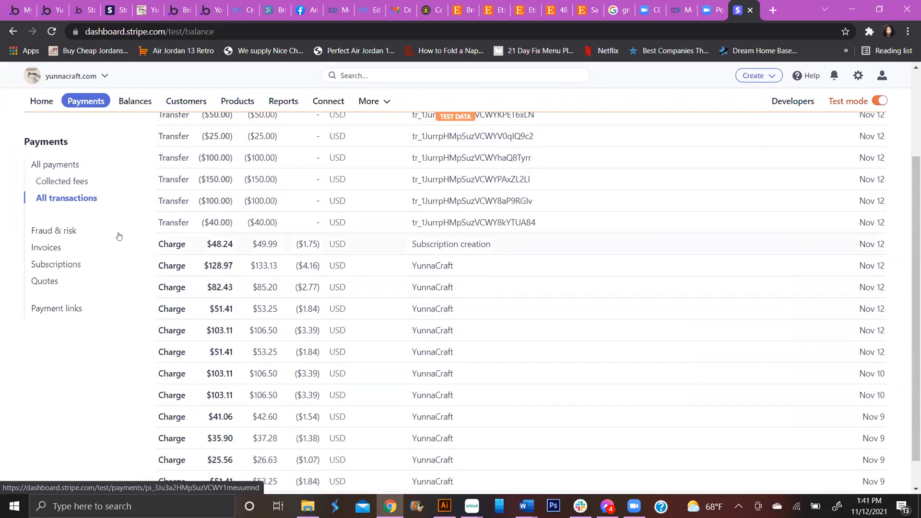
pyautogui.scroll(1, 211, 220)
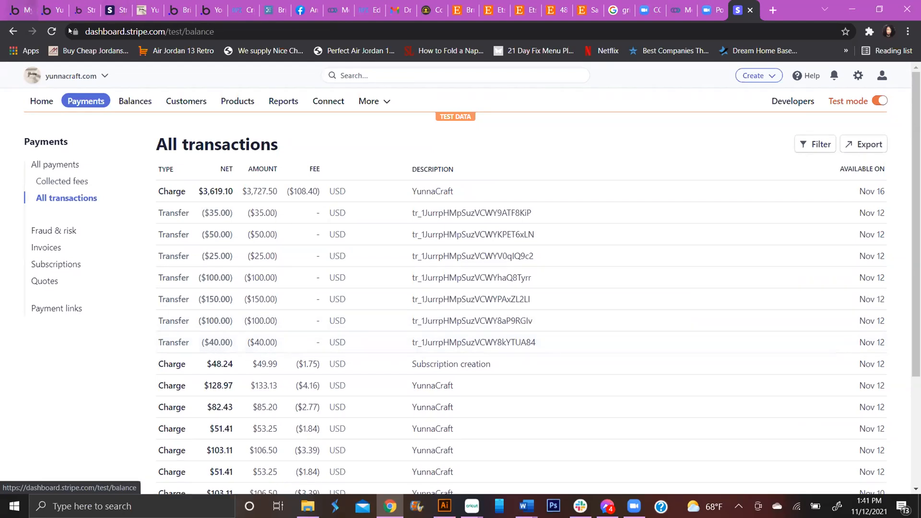
# Step: Switch to the Yunna inbox preview, examine the completed-order message and its timestamp, and try to open the second Yunna System Message conversation
pyautogui.click(51, 11)
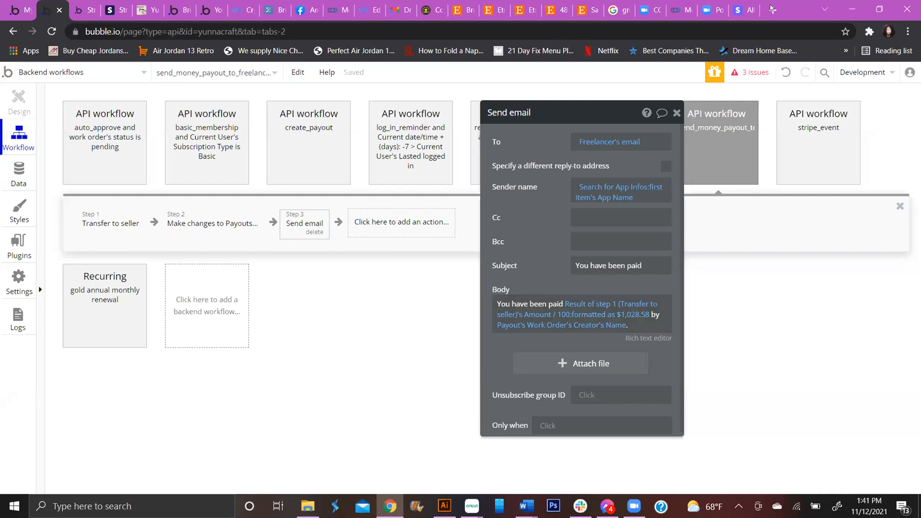
pyautogui.click(143, 10)
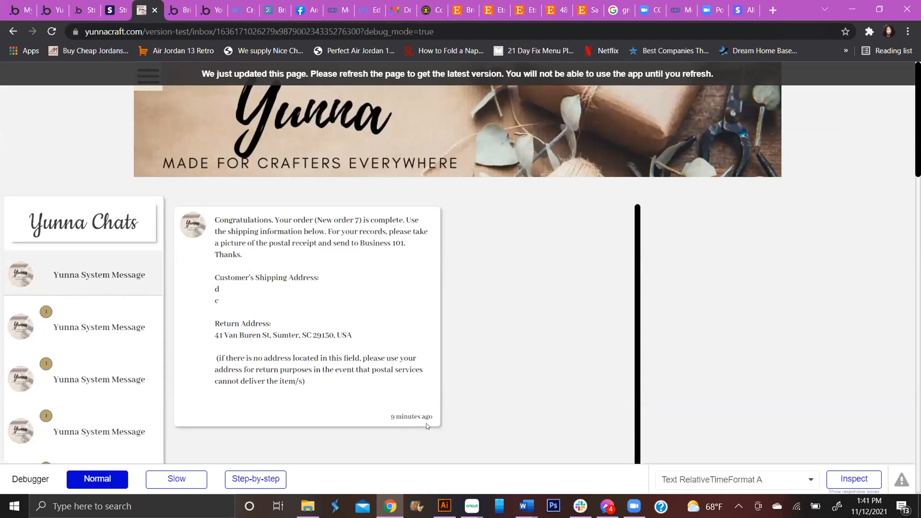
pyautogui.scroll(-2, 326, 304)
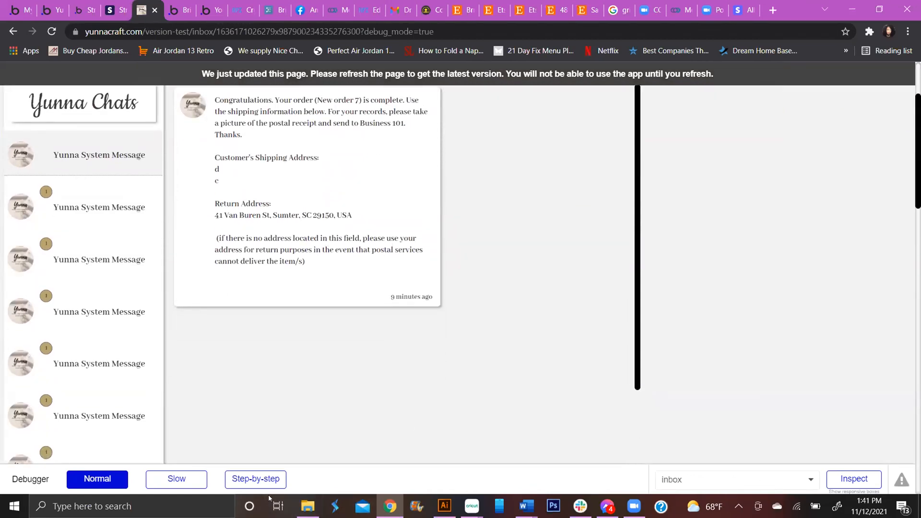
pyautogui.click(105, 211)
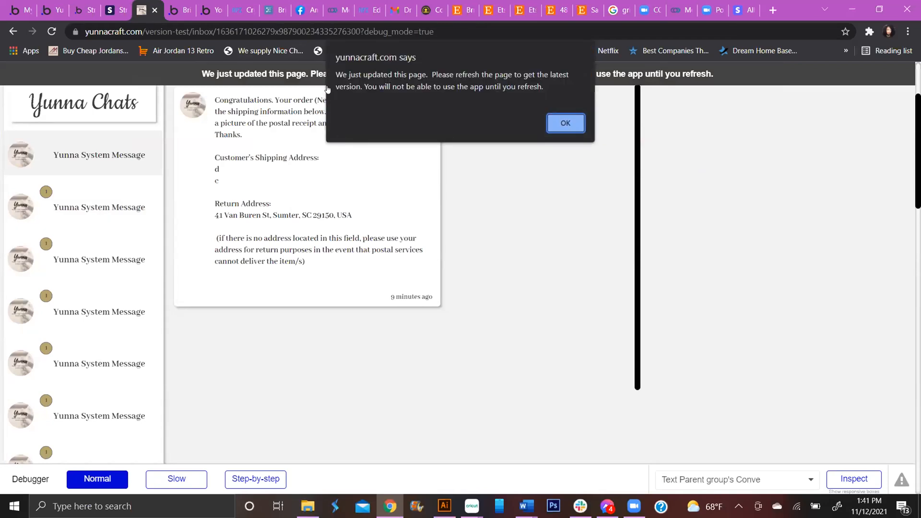
pyautogui.click(565, 123)
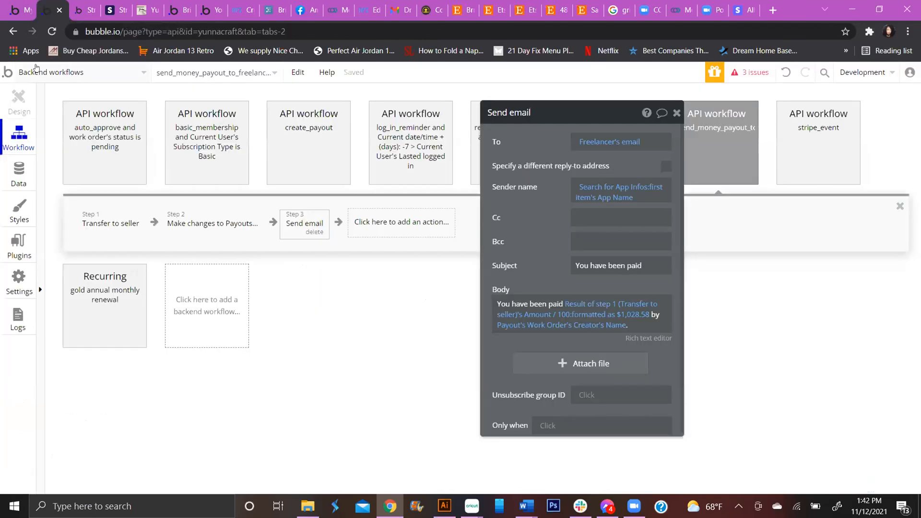
# Step: Open the inbox page's design in the Bubble editor and reveal Group Message Recipient and Group Message Current User
pyautogui.click(48, 10)
pyautogui.click(39, 71)
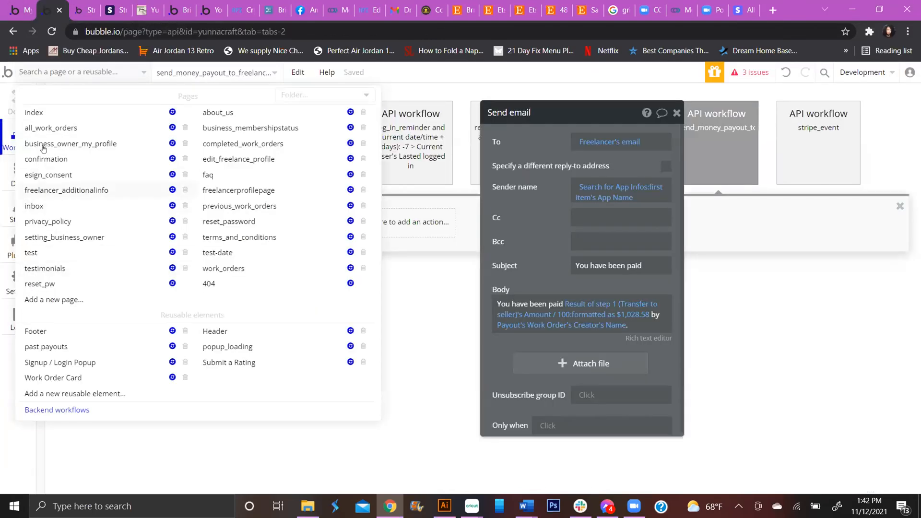
pyautogui.click(52, 207)
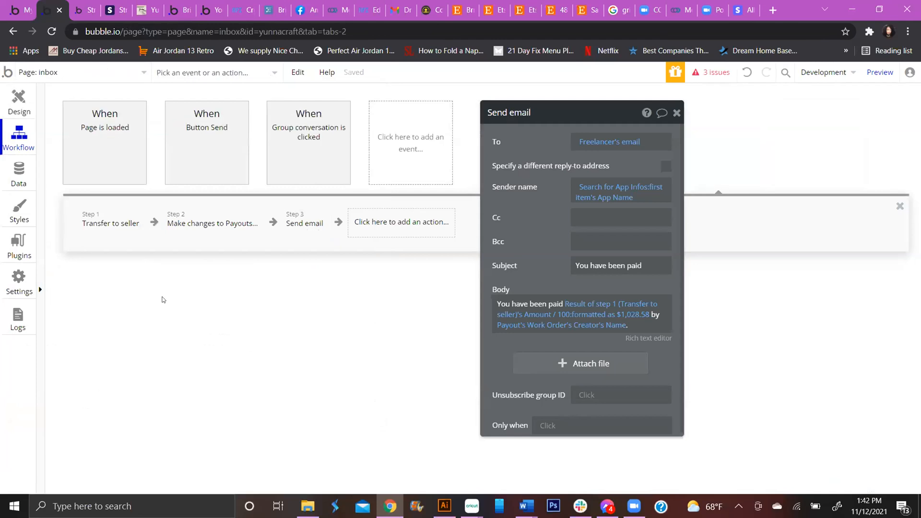
pyautogui.click(17, 97)
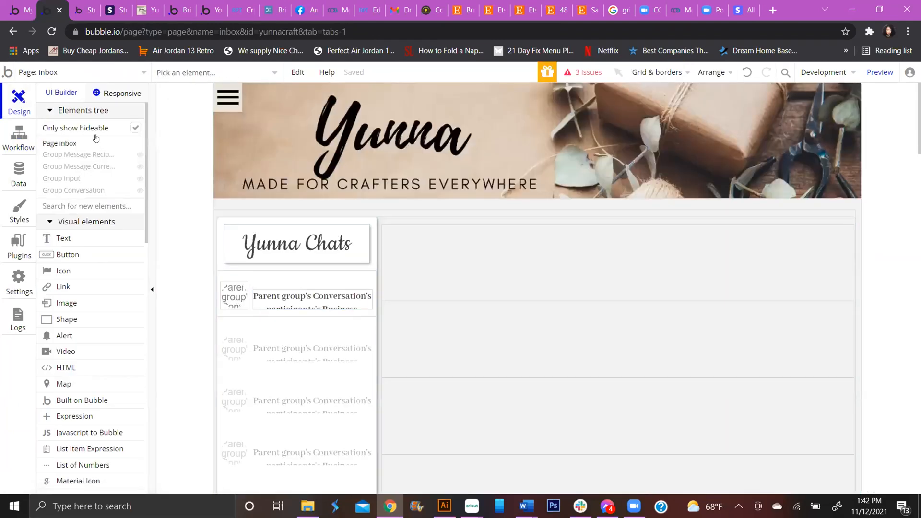
pyautogui.click(67, 154)
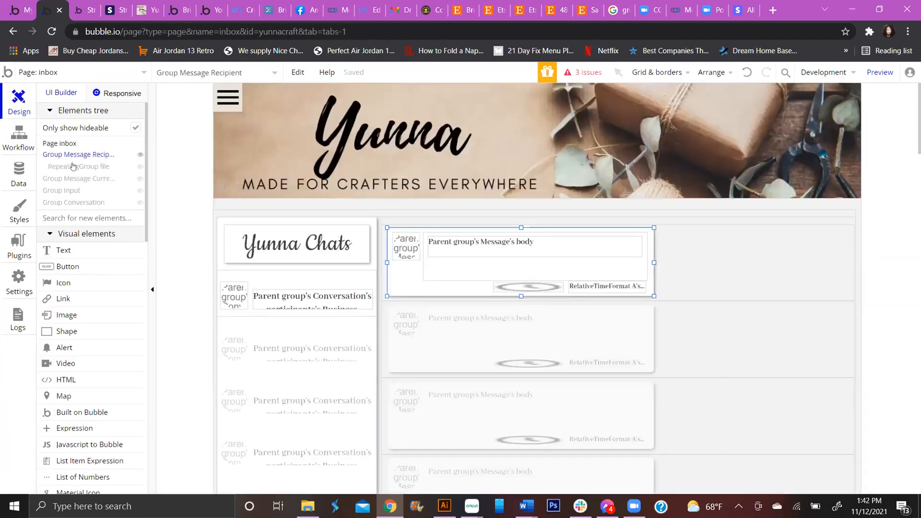
pyautogui.click(77, 178)
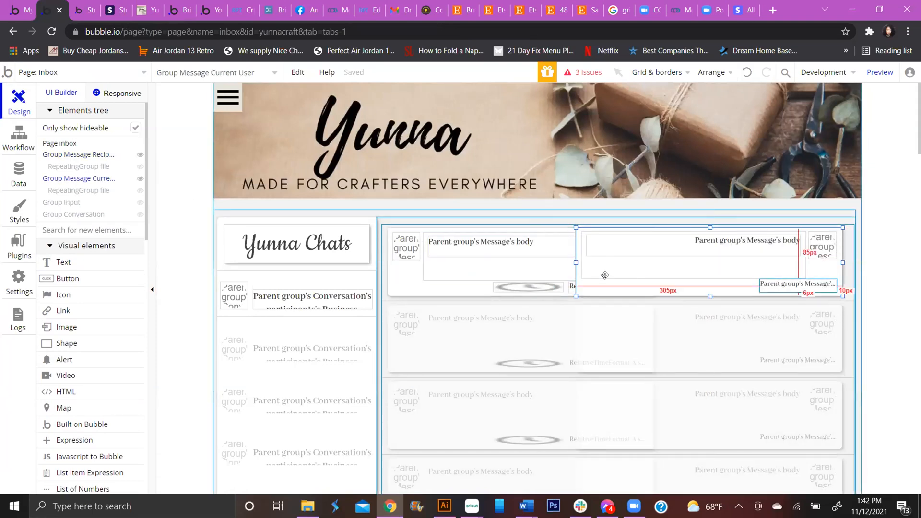
# Step: Open the properties of the creation-date text in Group Message Current User and add a new condition to it
pyautogui.click(789, 284)
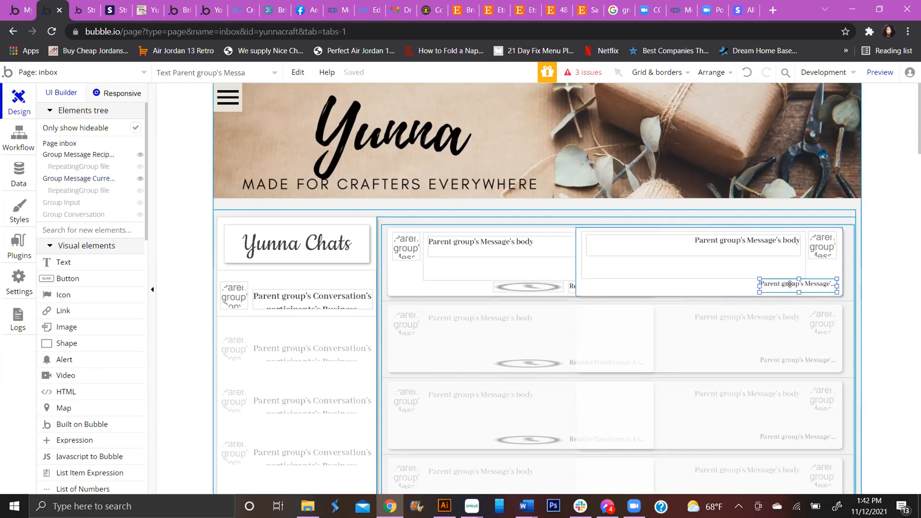
pyautogui.doubleClick(790, 283)
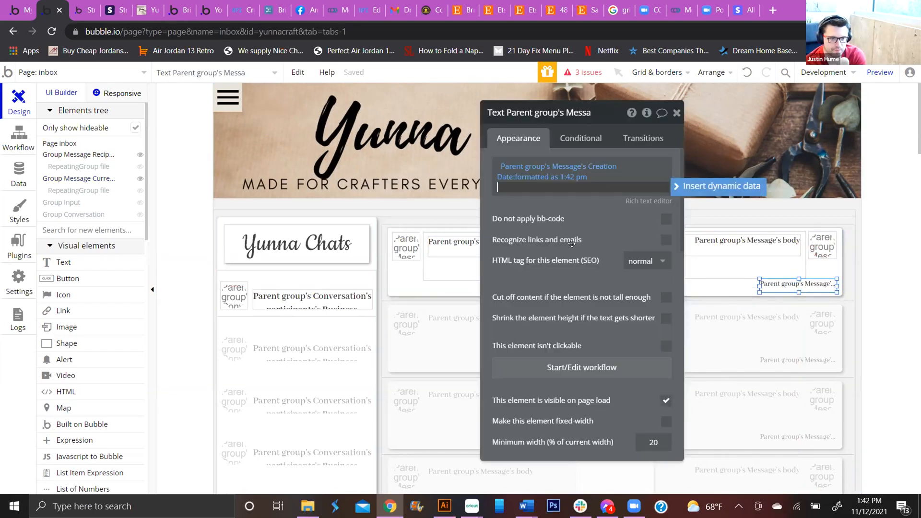
pyautogui.click(589, 139)
pyautogui.click(578, 164)
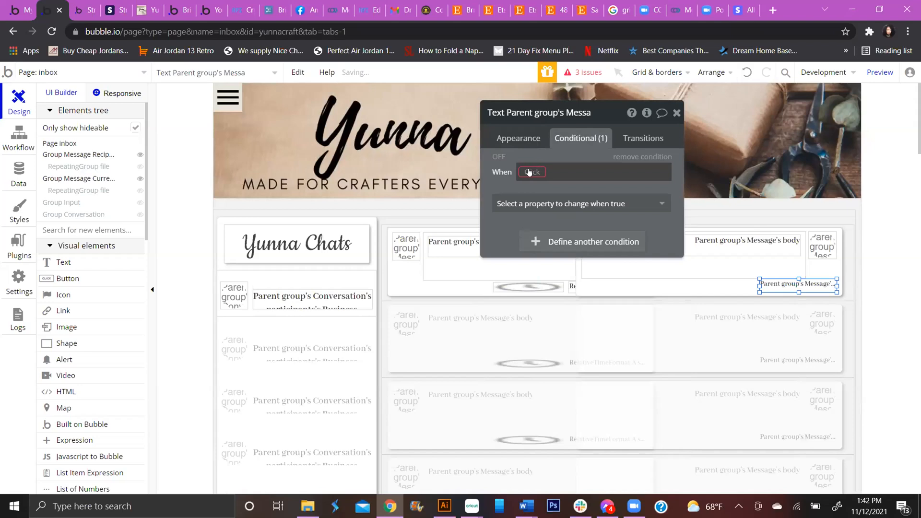
# Step: Try to start the condition with Parent group's Message's Creation Date
pyautogui.click(530, 172)
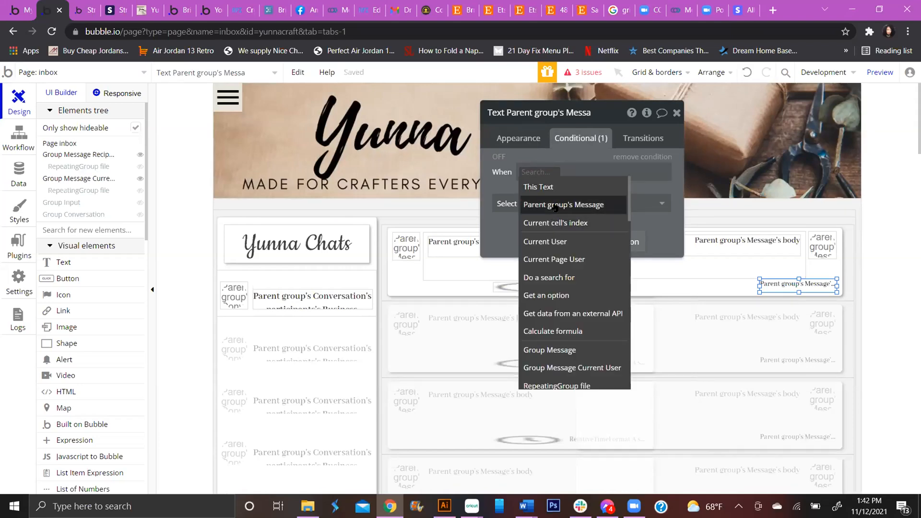
pyautogui.click(555, 207)
pyautogui.scroll(-5, 634, 307)
pyautogui.click(646, 289)
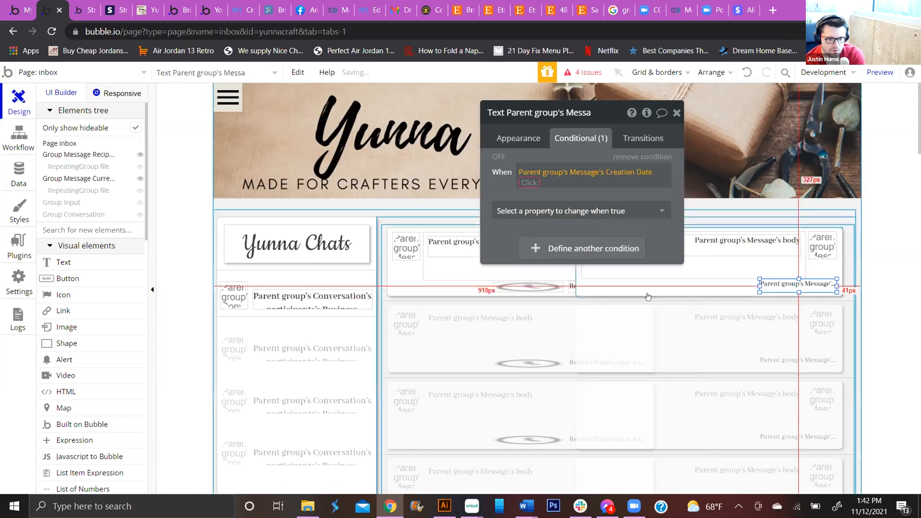
pyautogui.click(641, 174)
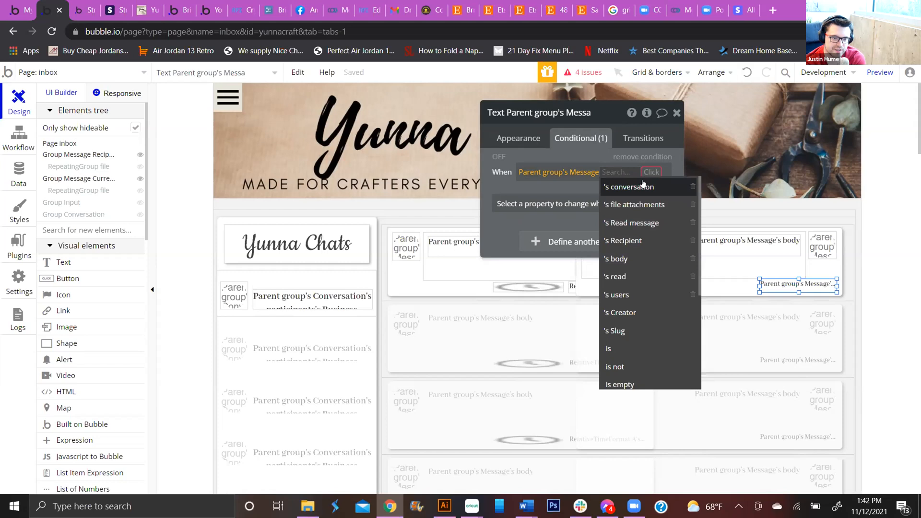
# Step: Replace Parent group's Message at the start of the condition with Current date/time
pyautogui.click(559, 172)
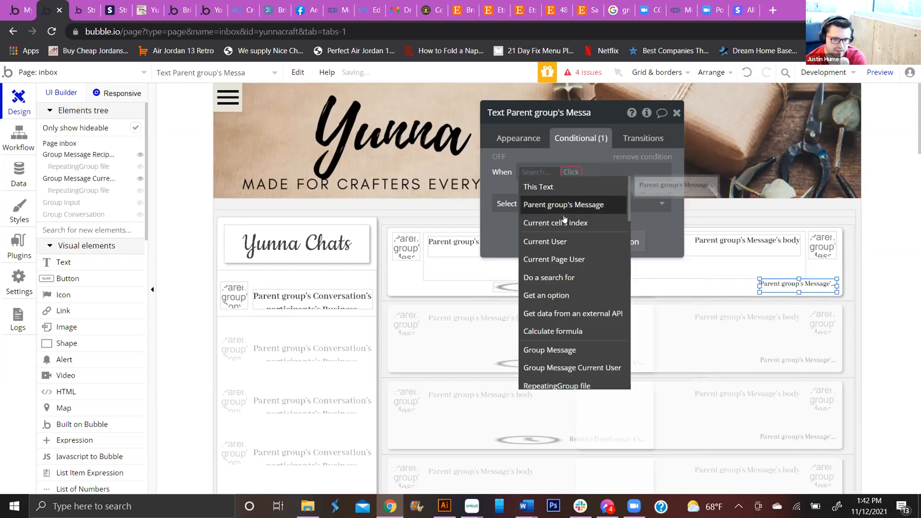
pyautogui.write('curr')
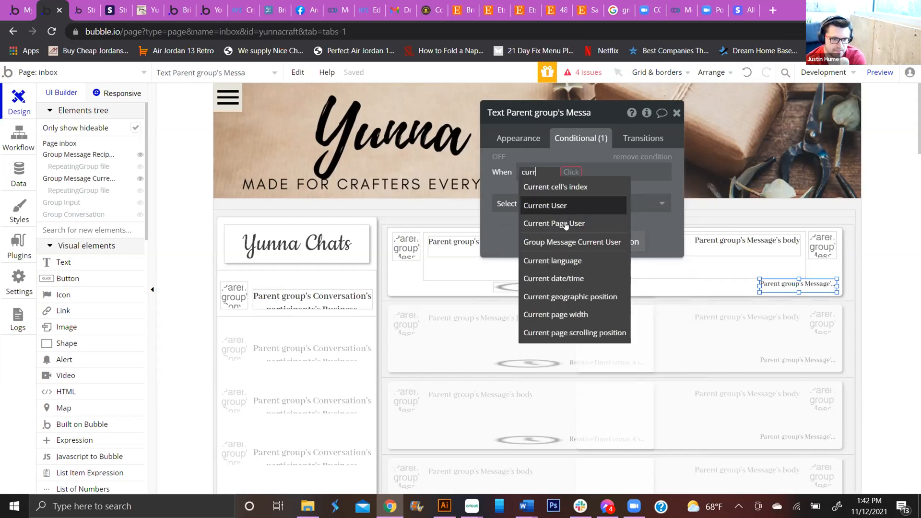
pyautogui.click(547, 279)
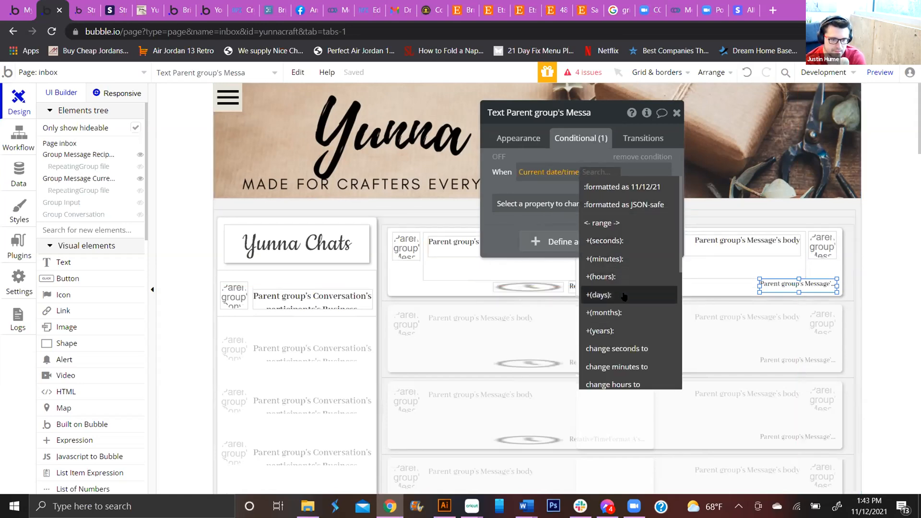
# Step: Try to subtract Parent group's Message's Creation Date from Current date/time and format the difference as days
pyautogui.write('-')
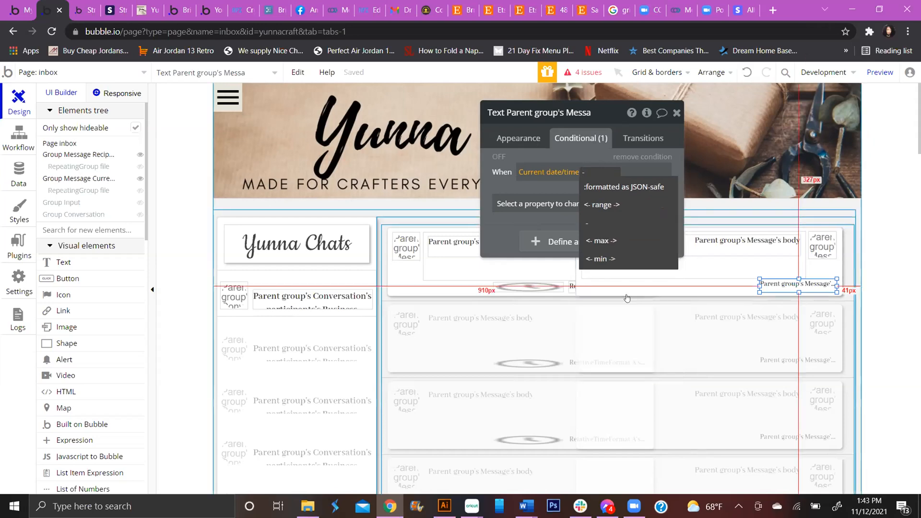
pyautogui.click(588, 223)
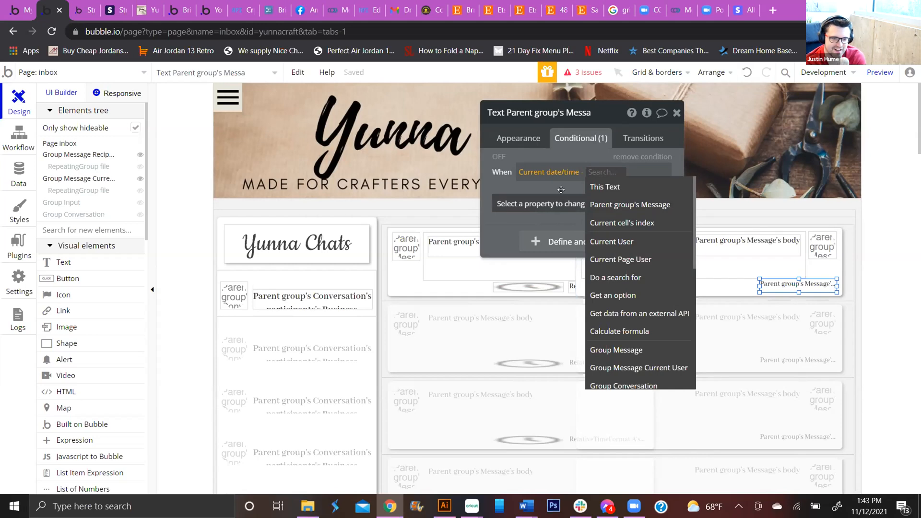
pyautogui.click(635, 205)
pyautogui.scroll(-5, 571, 288)
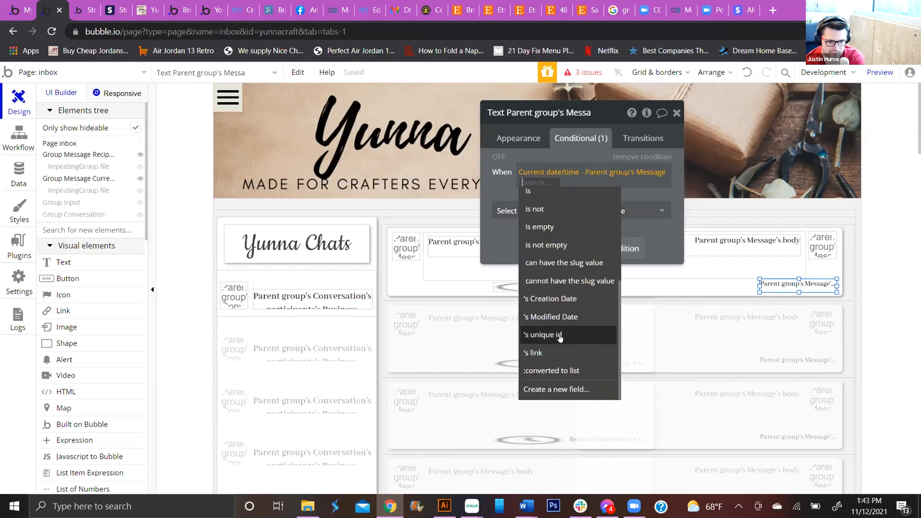
pyautogui.click(559, 298)
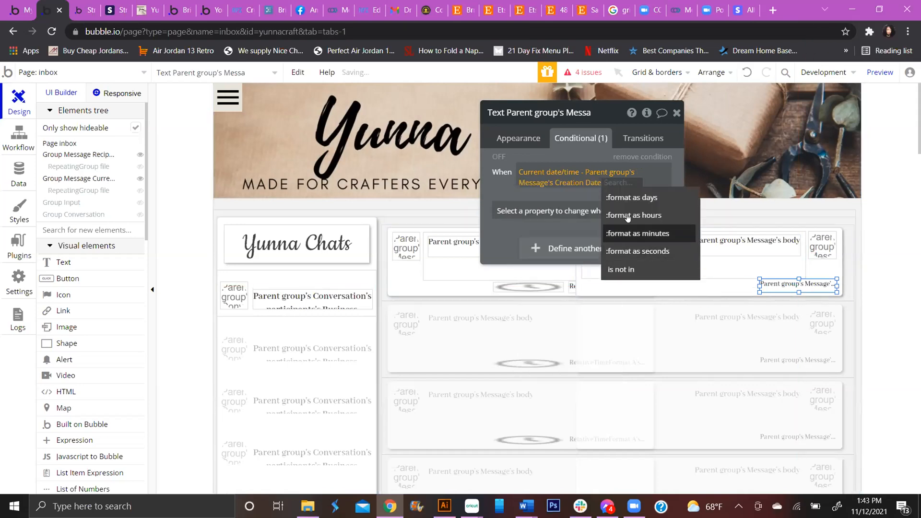
pyautogui.click(628, 198)
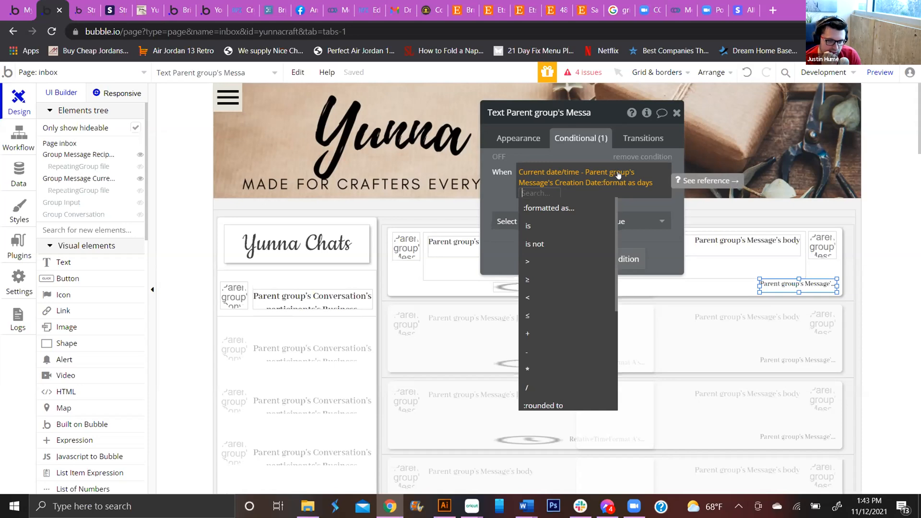
# Step: Change the operator after Current date/time to "equals rounded down to" with day as the component
pyautogui.click(580, 173)
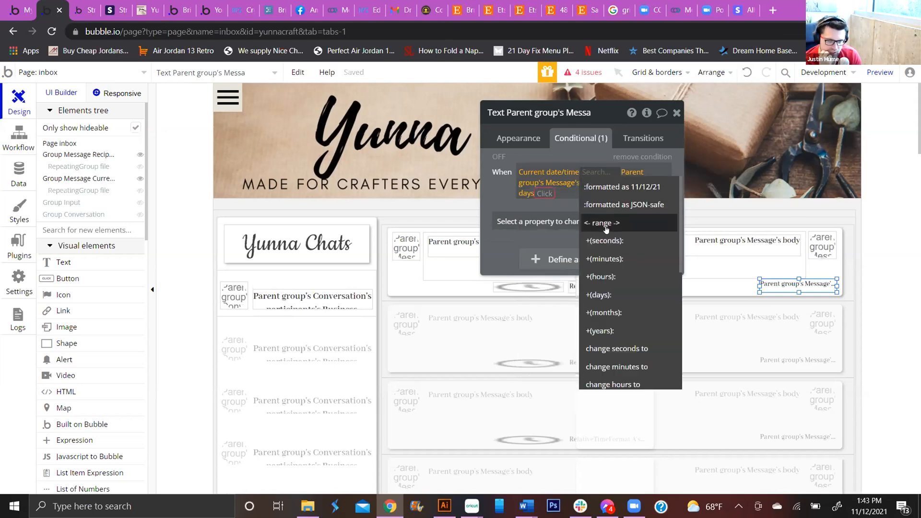
pyautogui.scroll(-5, 612, 265)
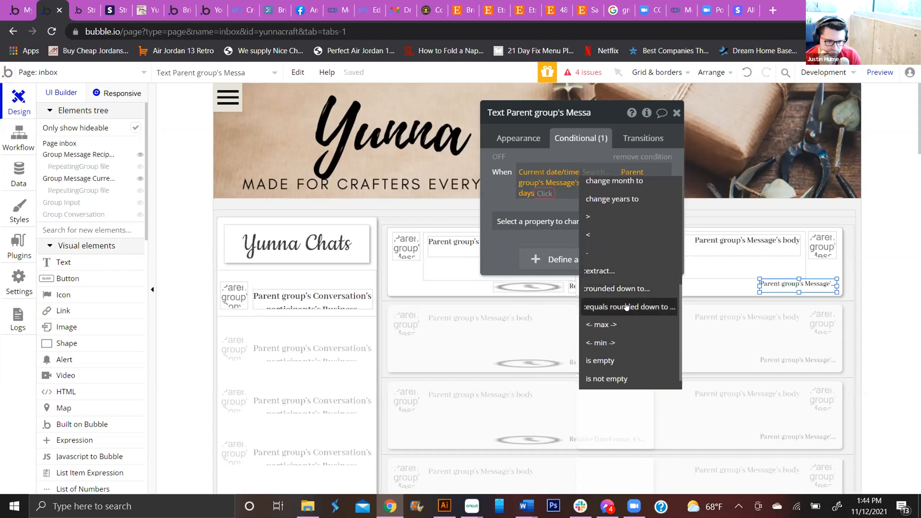
pyautogui.click(625, 307)
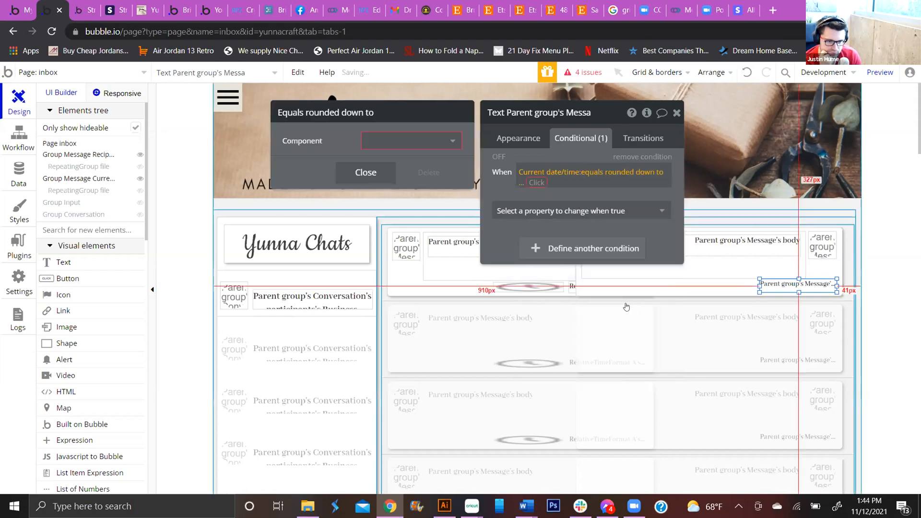
pyautogui.click(449, 149)
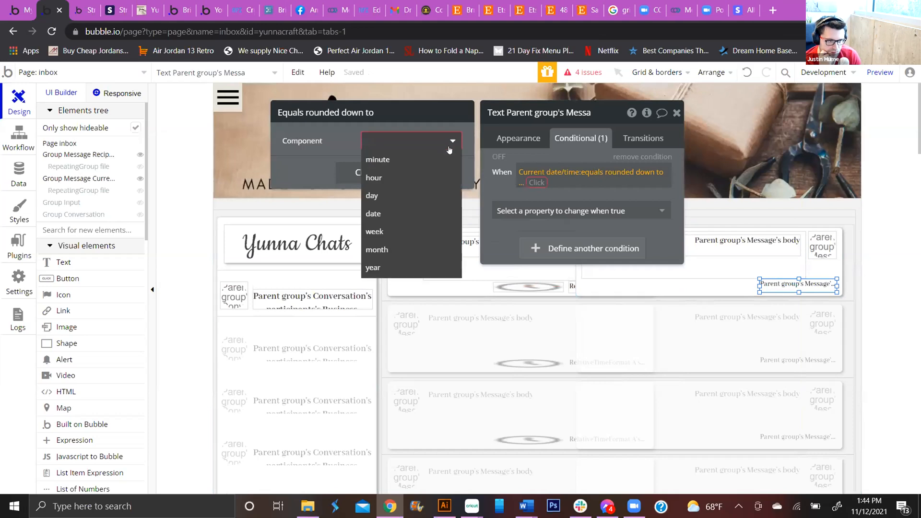
pyautogui.click(437, 195)
pyautogui.moveTo(544, 187)
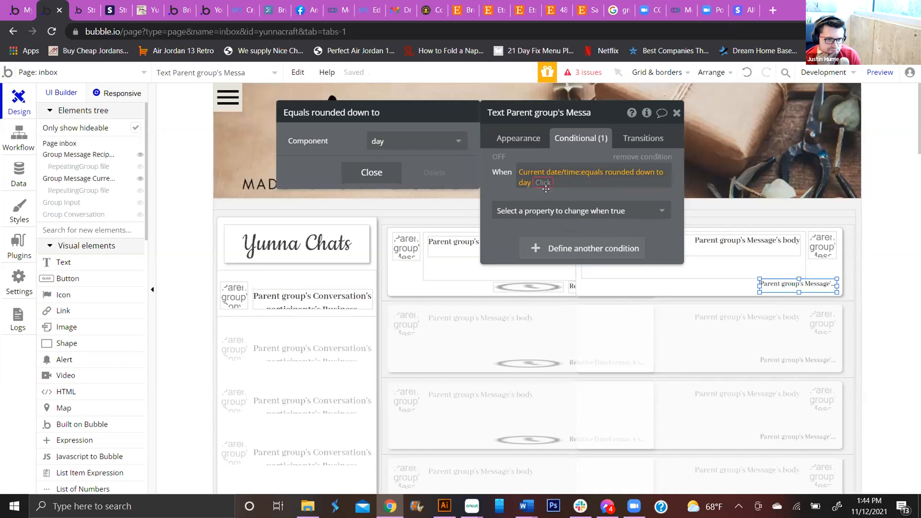
# Step: Set Parent group's Message's Creation Date as the date that the day-rounded current date/time is compared with
pyautogui.click(544, 184)
pyautogui.click(544, 185)
pyautogui.scroll(-5, 565, 259)
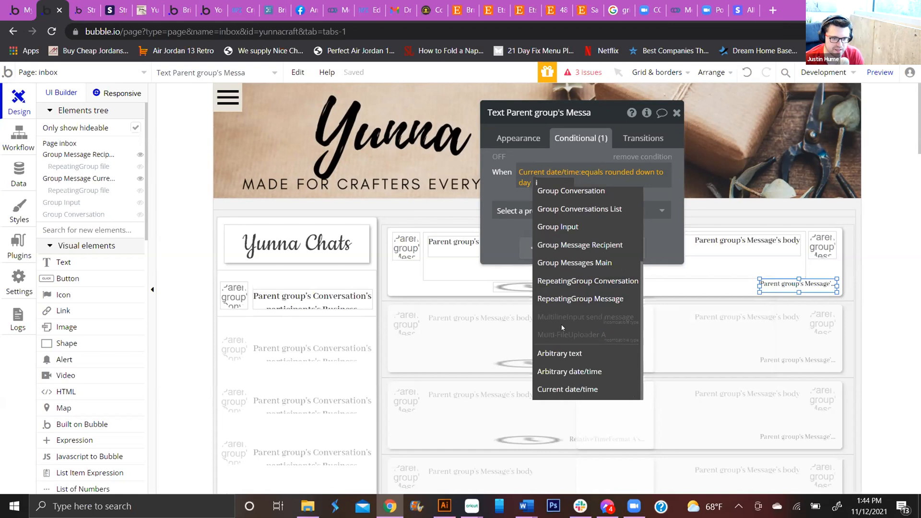
pyautogui.write('is')
pyautogui.press('BackSpace')
pyautogui.press('BackSpace')
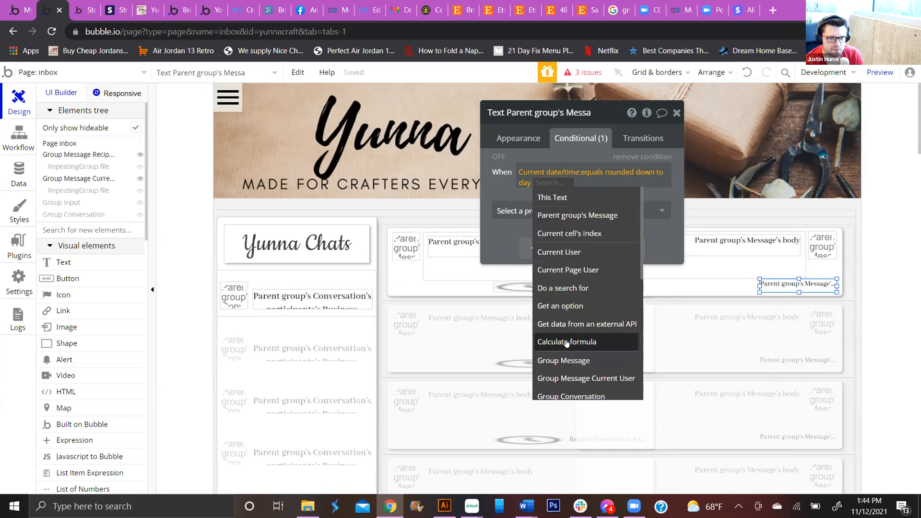
pyautogui.click(565, 215)
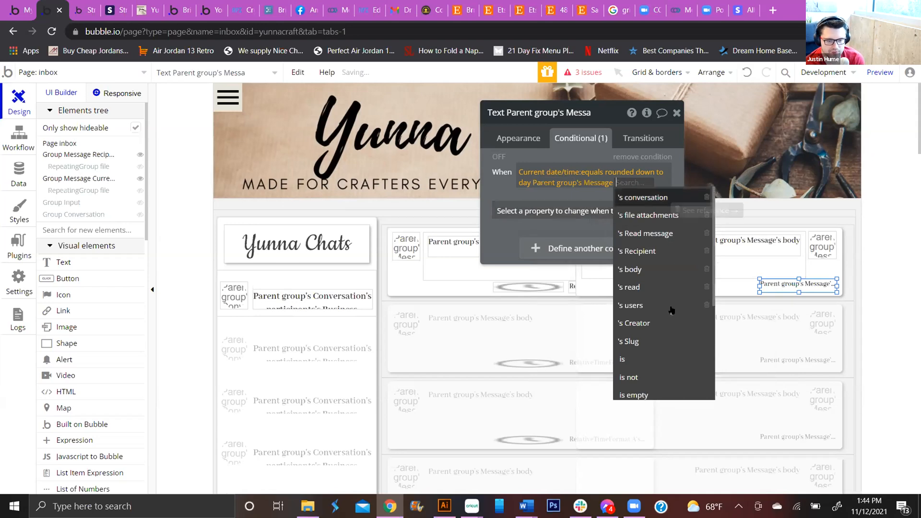
pyautogui.scroll(-5, 672, 311)
pyautogui.click(658, 298)
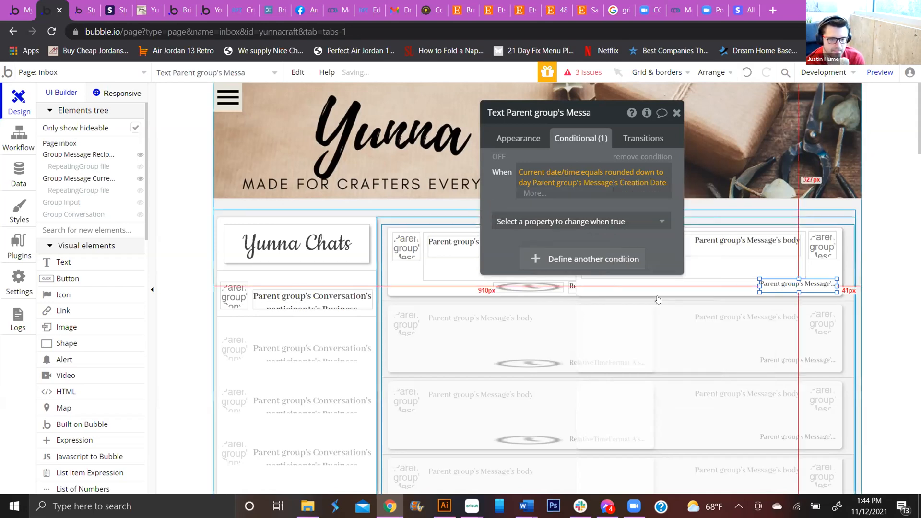
# Step: Extend the condition's day comparison with the "formatted as number" operator
pyautogui.click(537, 193)
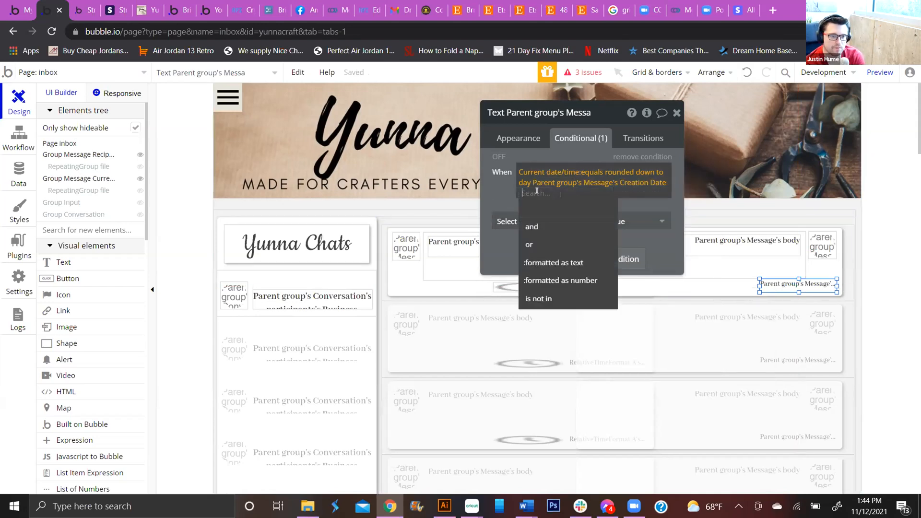
pyautogui.click(542, 298)
pyautogui.press('BackSpace')
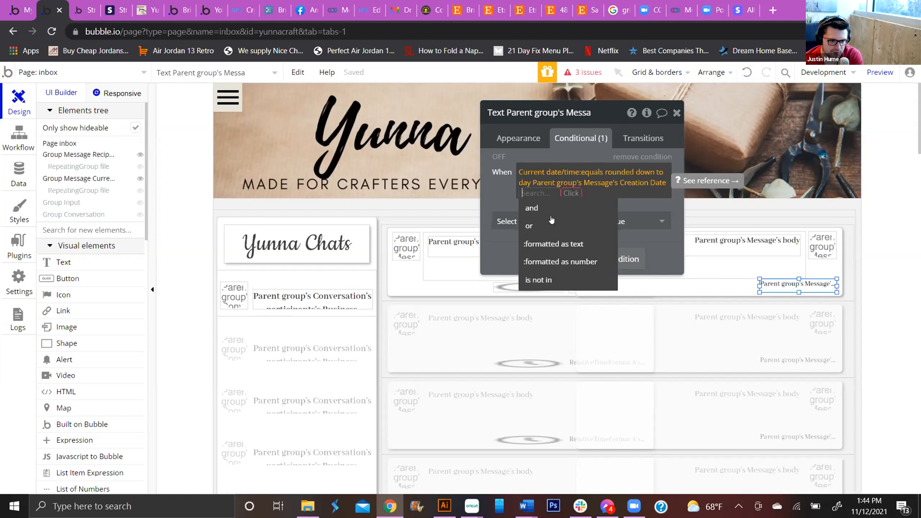
pyautogui.click(565, 262)
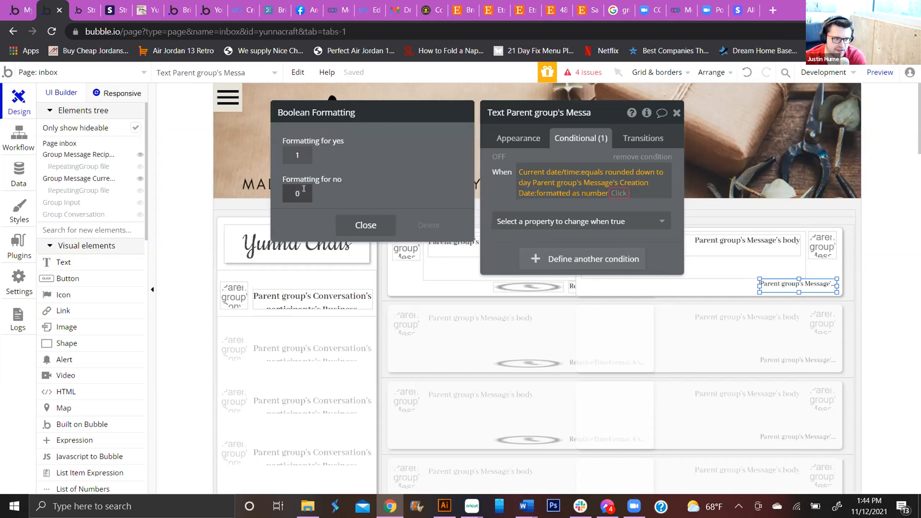
# Step: Set the Boolean formatting to 0 for yes and 1 for no
pyautogui.press('BackSpace')
pyautogui.write('0')
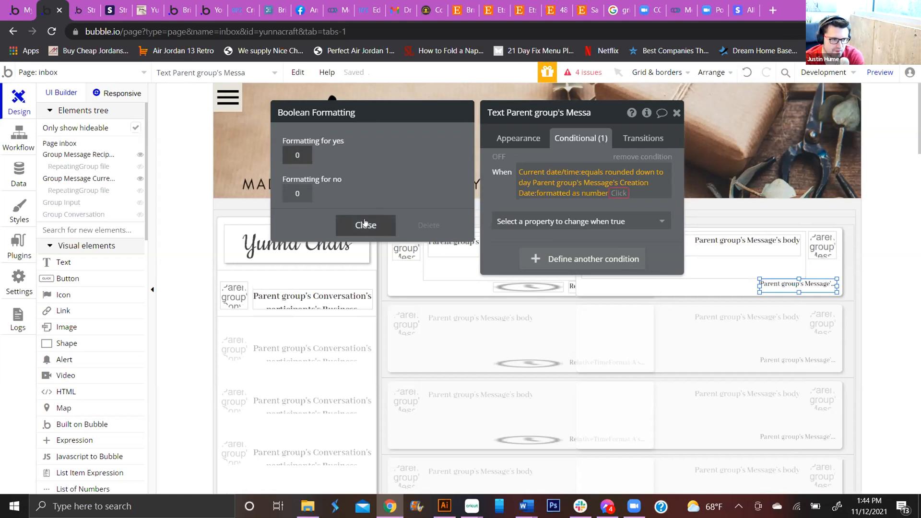
pyautogui.click(304, 193)
pyautogui.press('BackSpace')
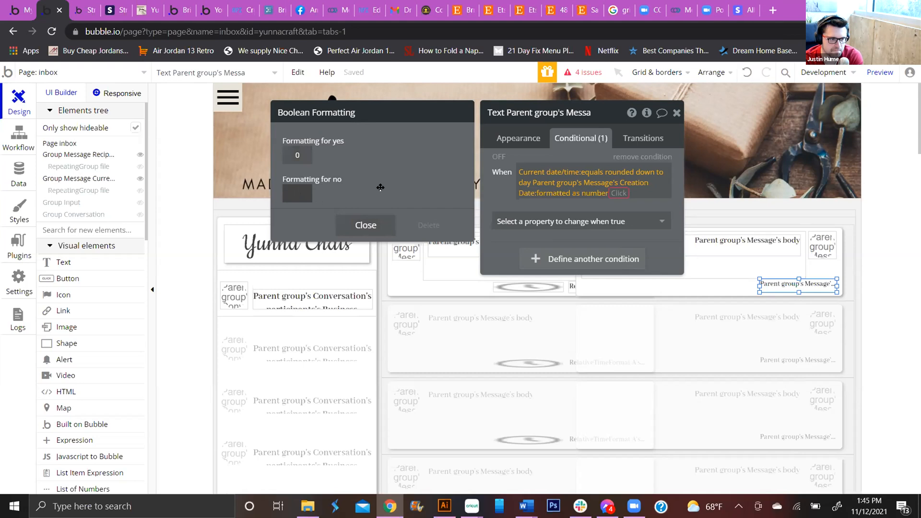
pyautogui.write('1')
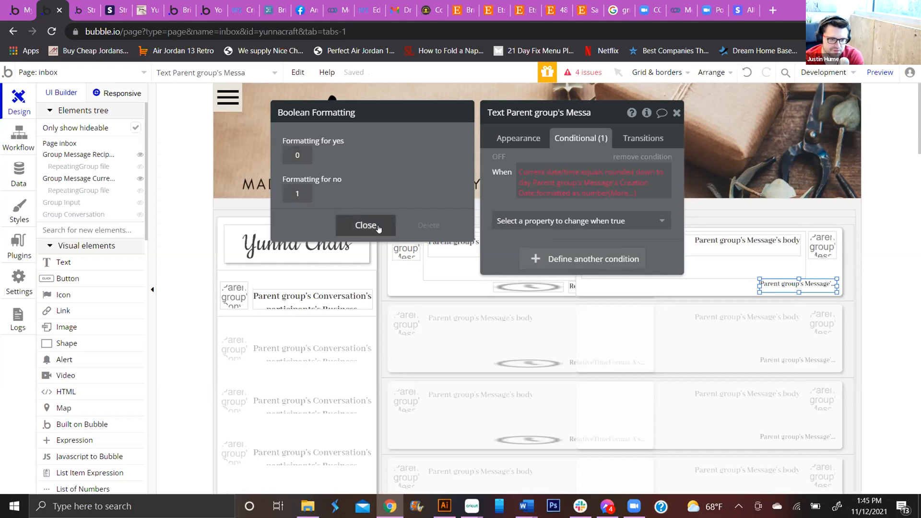
pyautogui.click(379, 229)
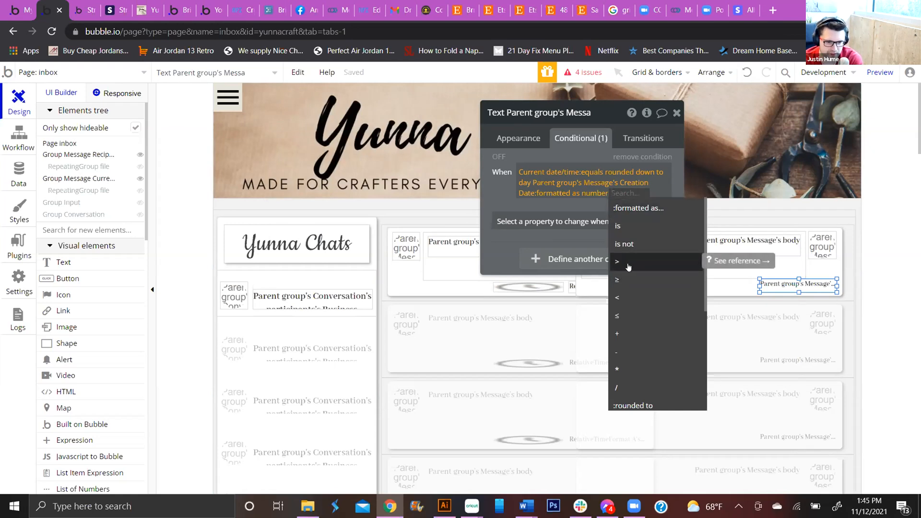
# Step: Complete the condition by requiring that the number-formatted comparison is 1
pyautogui.click(620, 227)
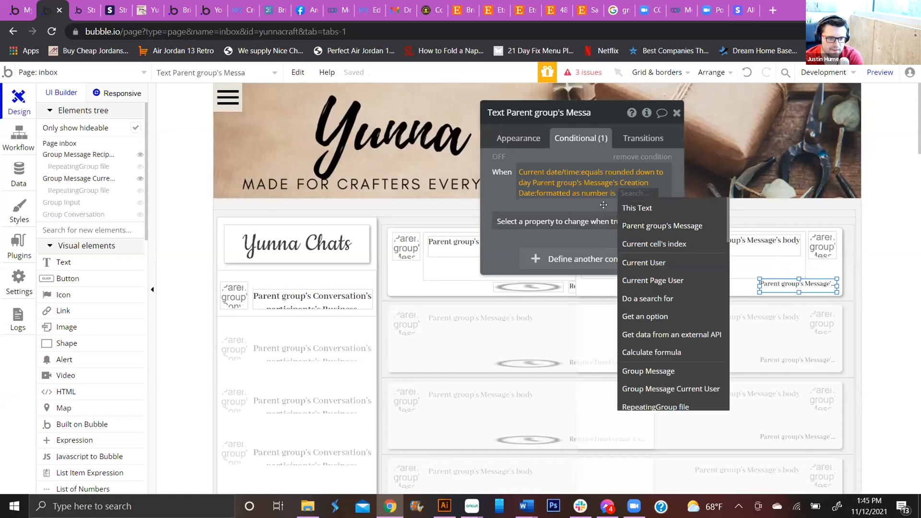
pyautogui.write('1')
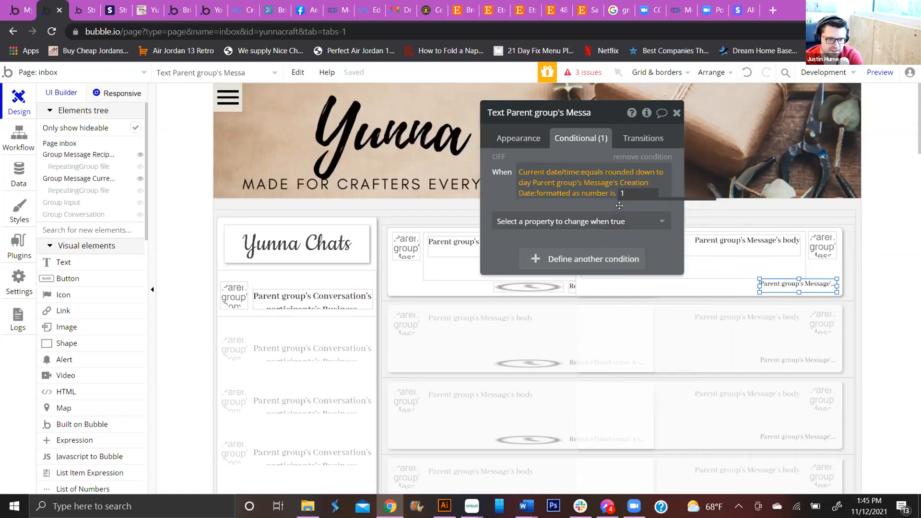
pyautogui.click(611, 204)
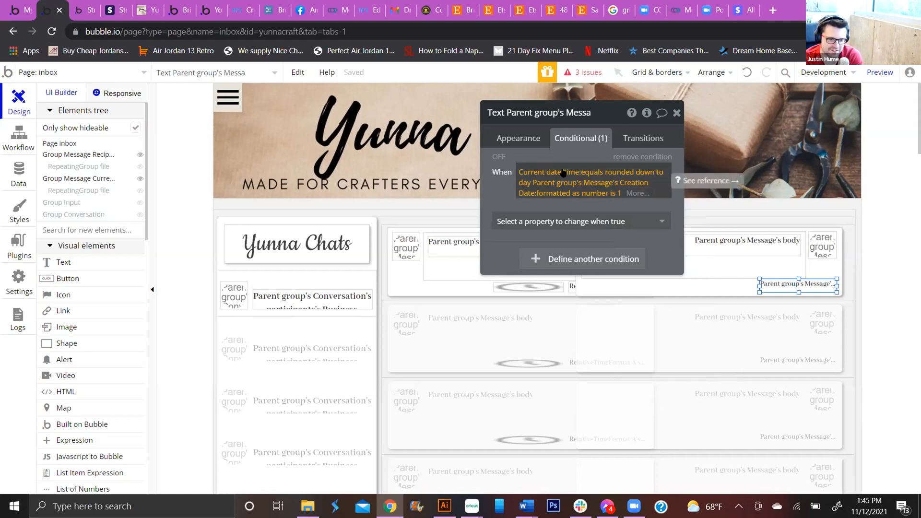
# Step: Set the Boolean formatting of the day comparison to 1 for yes and 0 for no
pyautogui.click(547, 195)
pyautogui.click(307, 157)
pyautogui.press('BackSpace')
pyautogui.write('1')
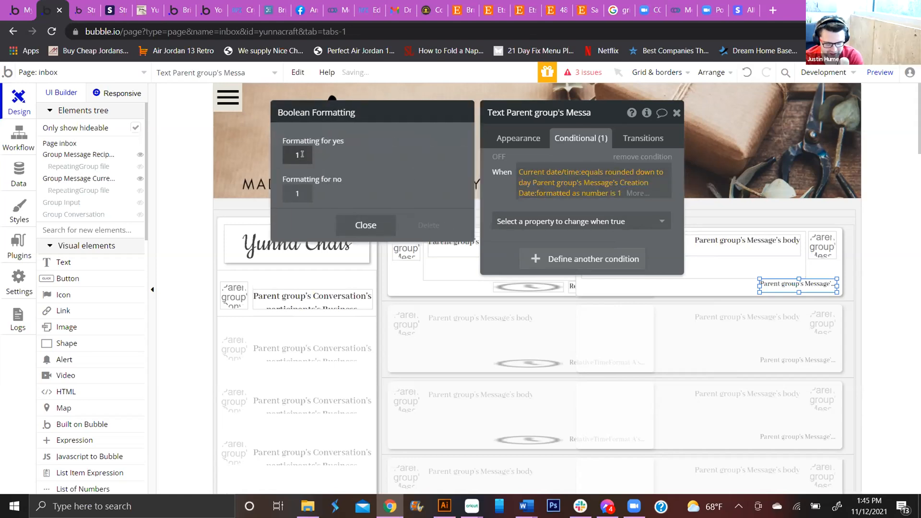
pyautogui.click(306, 192)
pyautogui.press('BackSpace')
pyautogui.write('00')
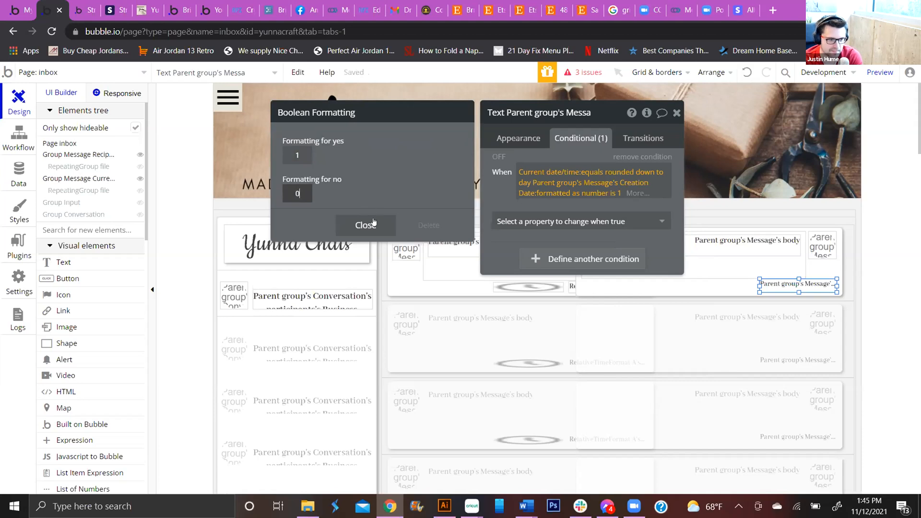
pyautogui.click(363, 225)
# Step: Change the number that the condition's formatted result must equal to 0
pyautogui.click(614, 189)
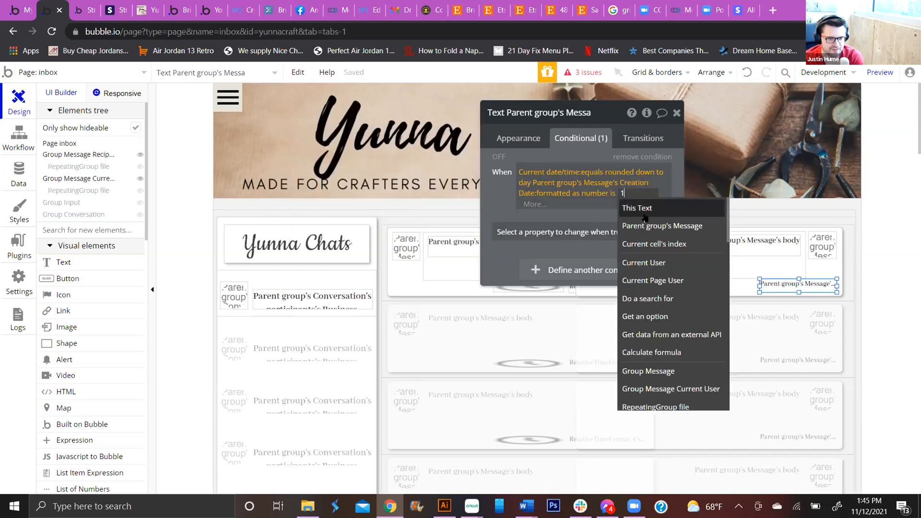
pyautogui.write('0')
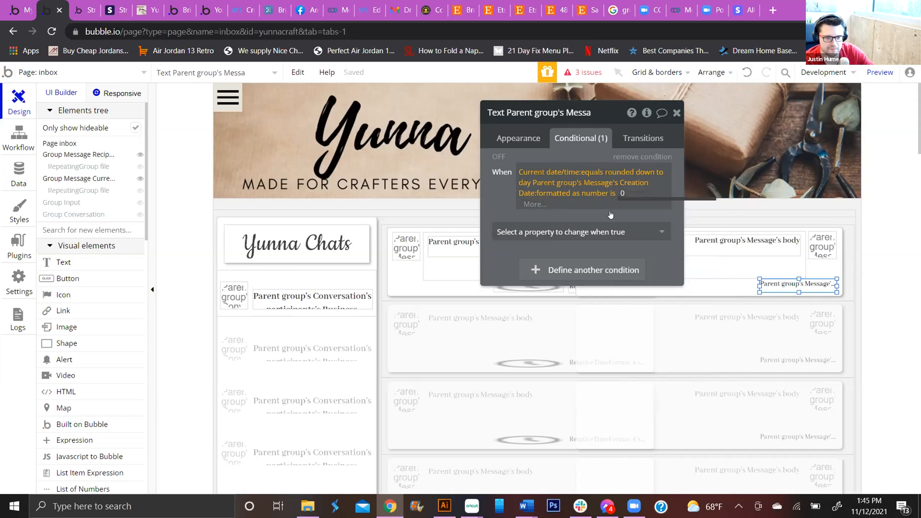
pyautogui.click(610, 217)
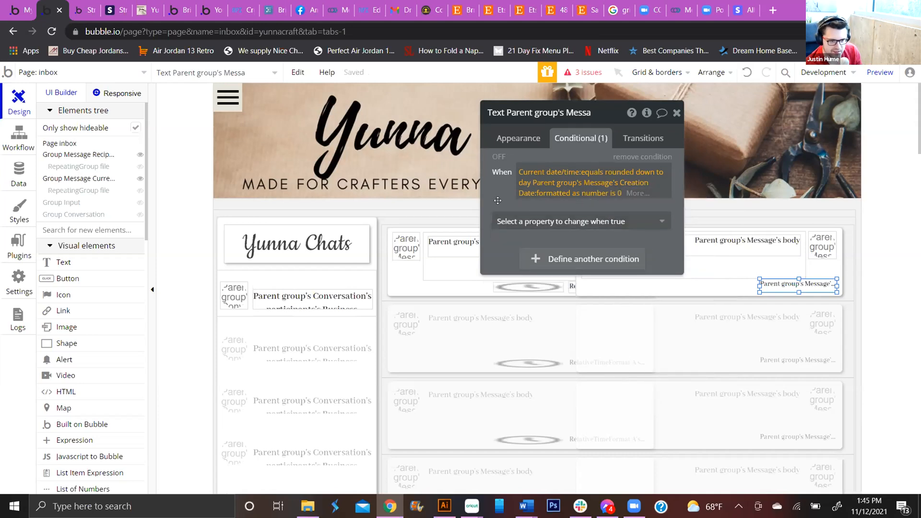
# Step: Make the condition change the Text property to Parent group's Message's Creation Date
pyautogui.click(549, 220)
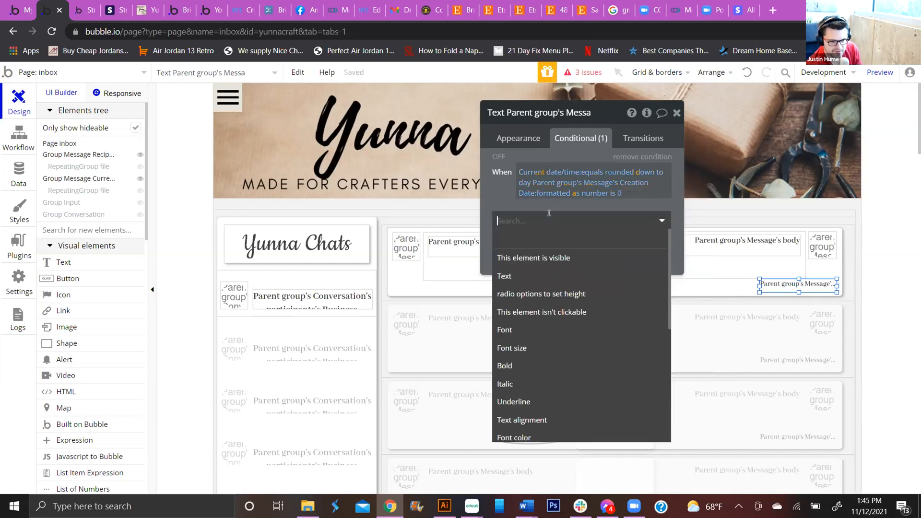
pyautogui.click(529, 276)
pyautogui.click(506, 233)
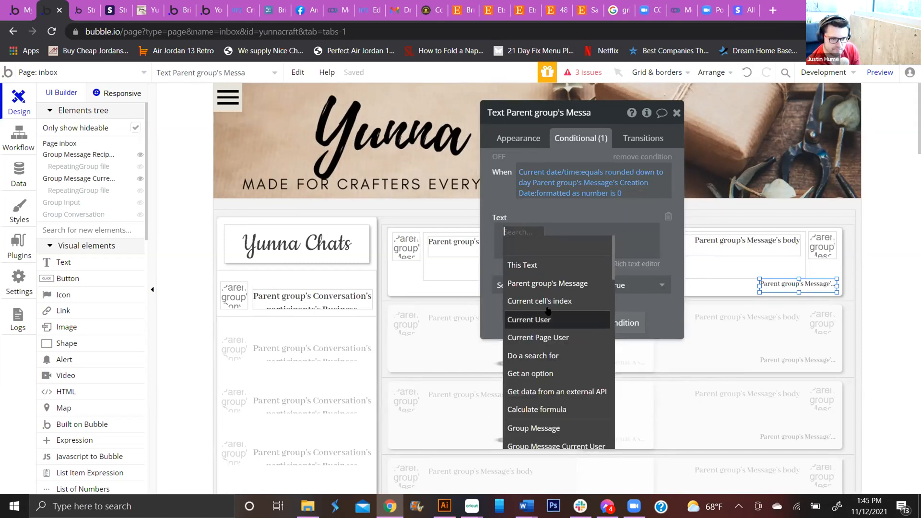
pyautogui.click(547, 283)
pyautogui.scroll(-1, 627, 380)
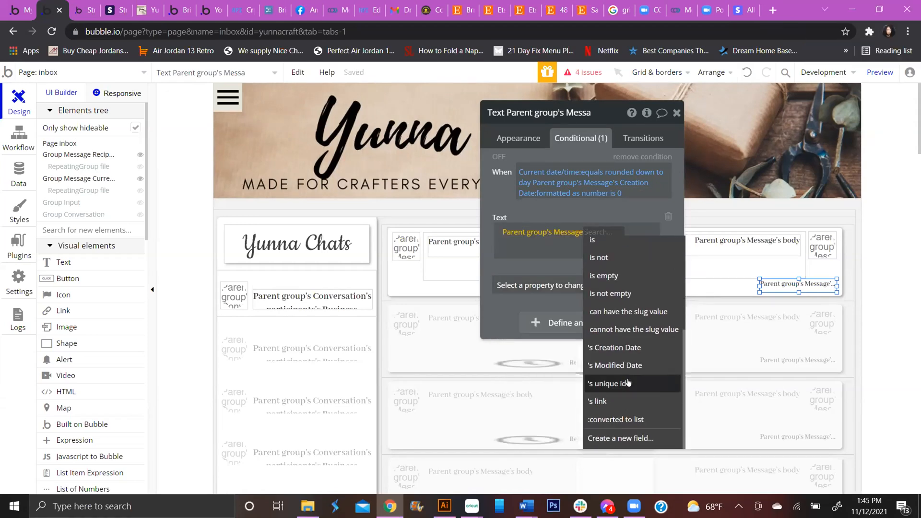
pyautogui.click(634, 348)
pyautogui.click(488, 261)
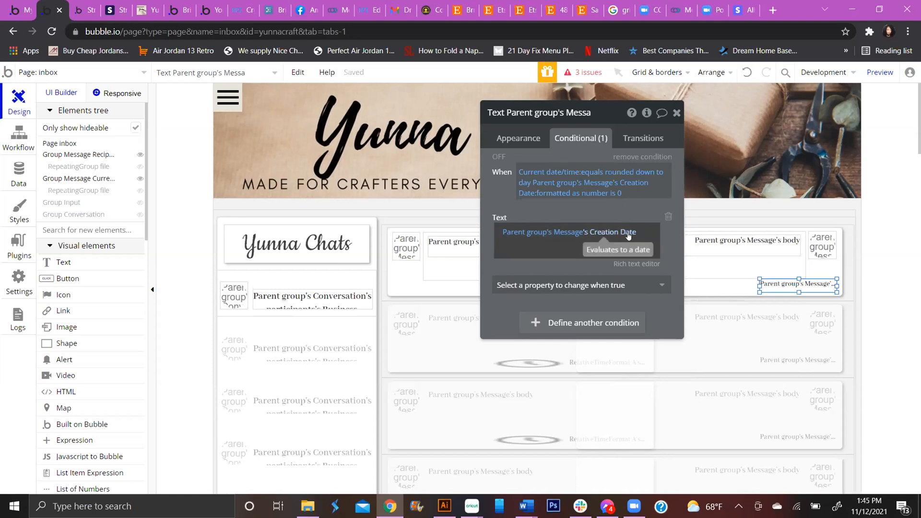
pyautogui.click(618, 246)
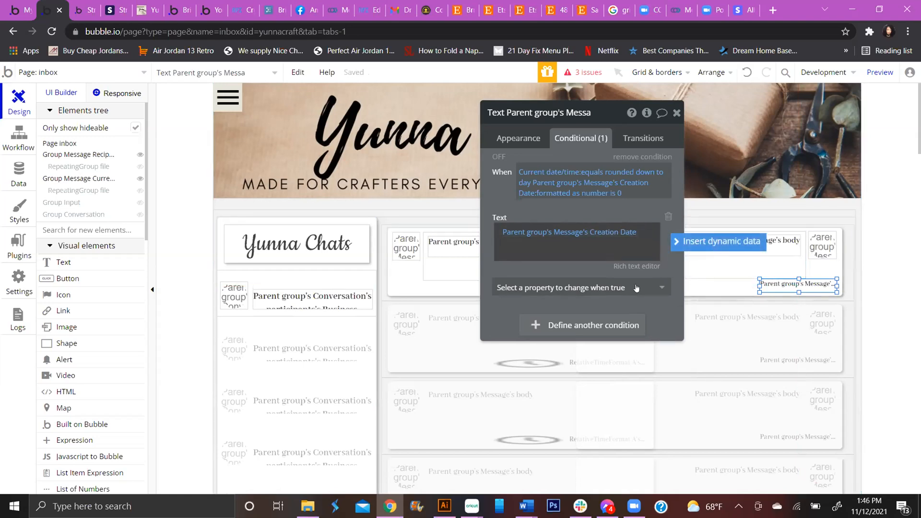
pyautogui.click(714, 241)
pyautogui.click(551, 295)
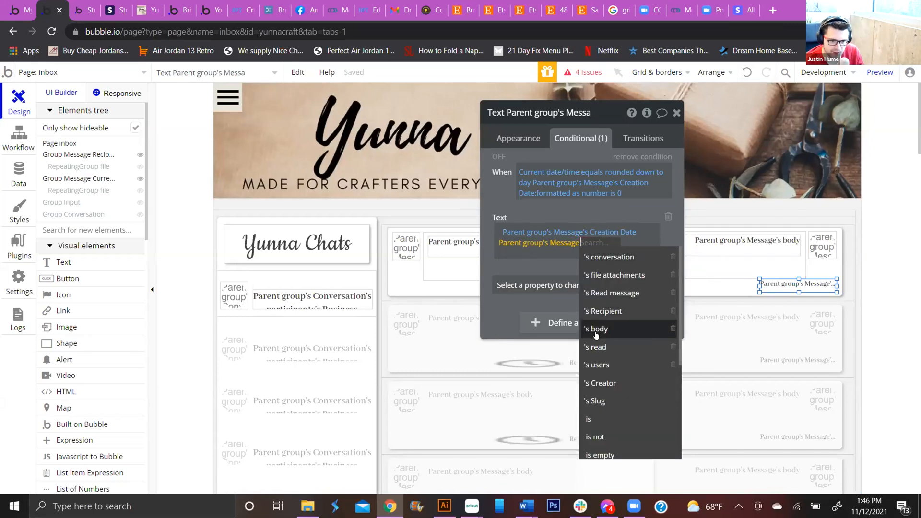
pyautogui.click(626, 329)
pyautogui.click(626, 233)
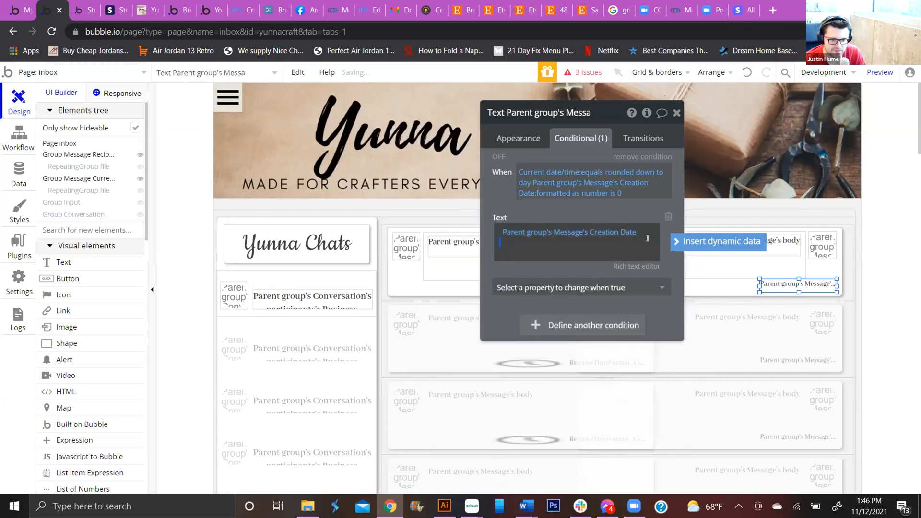
pyautogui.click(624, 233)
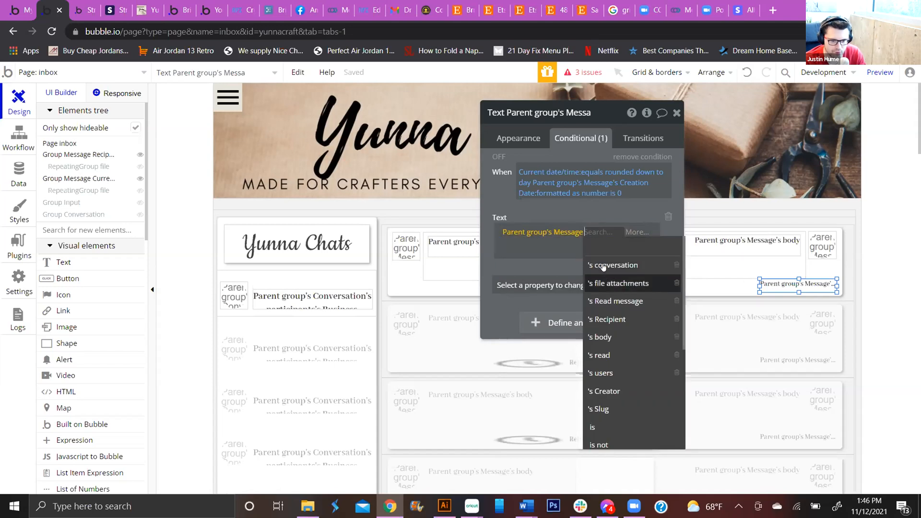
pyautogui.click(564, 249)
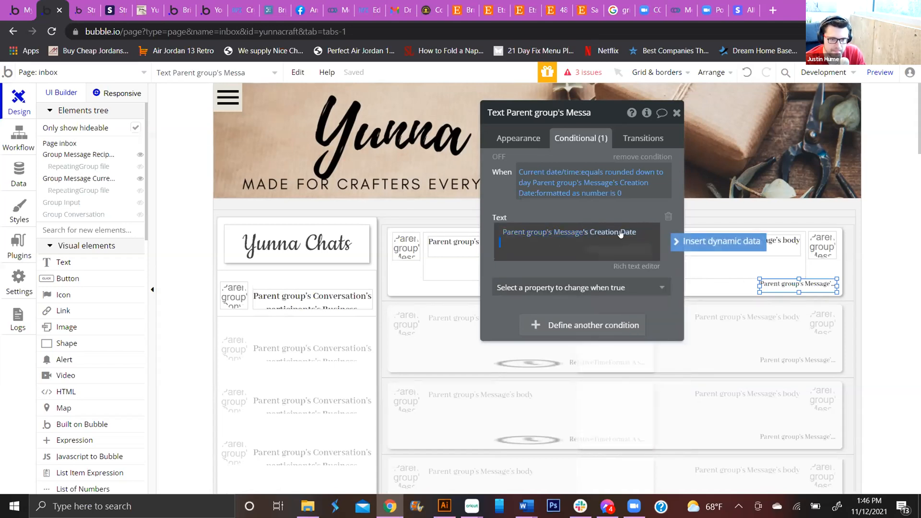
# Step: Apply date formatting to the conditional text's Creation Date and set the format type to Custom
pyautogui.click(621, 232)
pyautogui.click(657, 227)
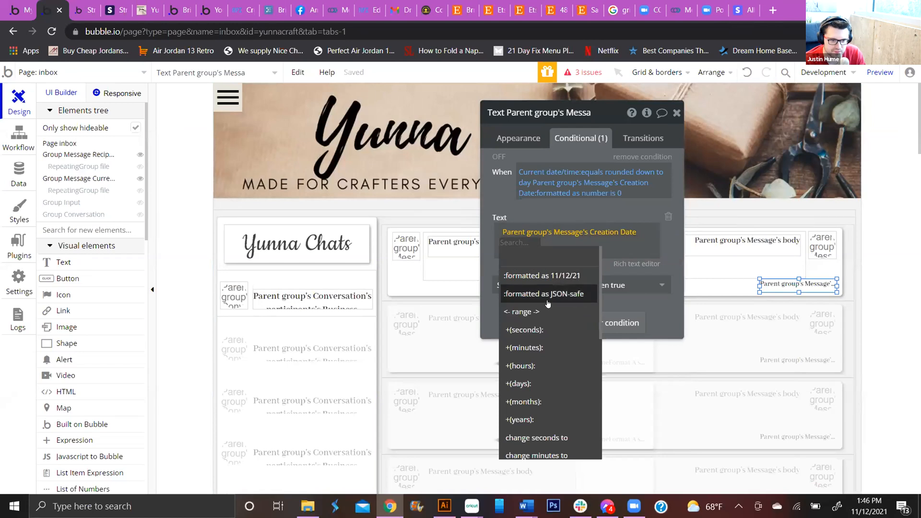
pyautogui.click(555, 276)
pyautogui.click(419, 146)
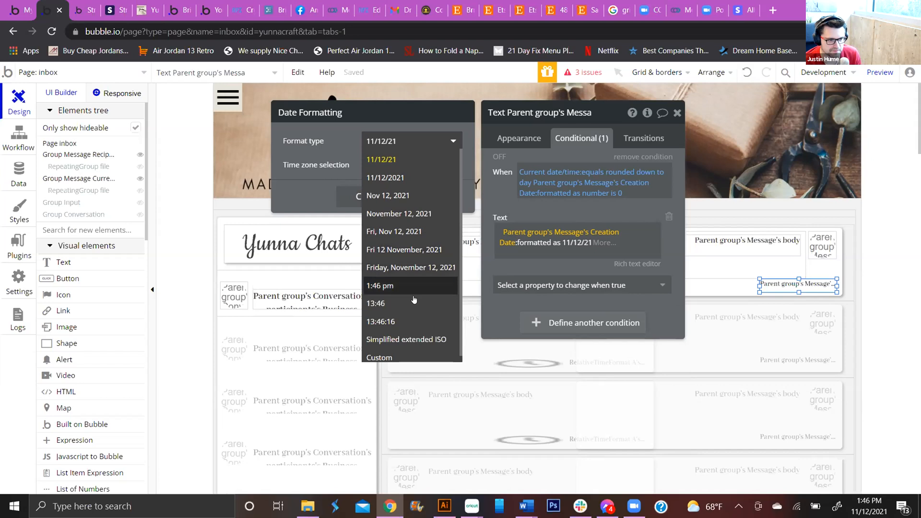
pyautogui.scroll(-1, 410, 311)
pyautogui.click(395, 350)
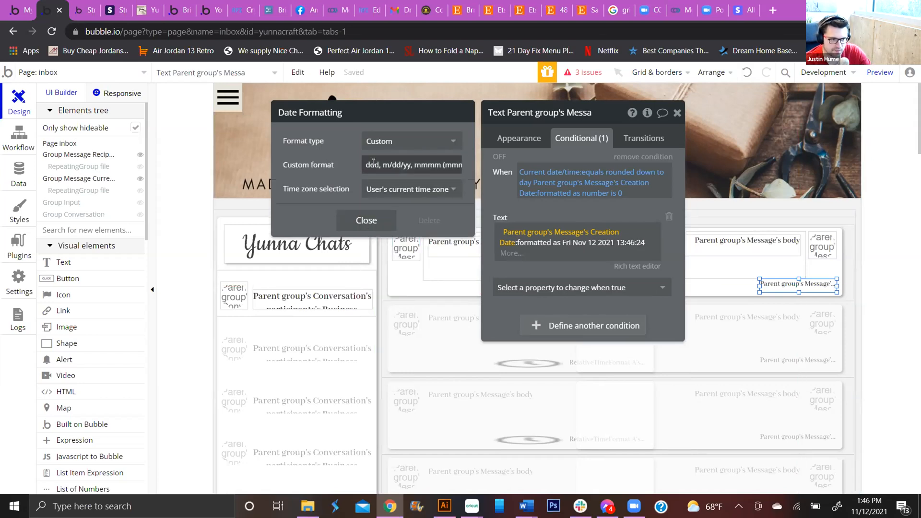
# Step: Replace the default custom date format with the abbreviated weekday code and a comma, "ddd,"
pyautogui.tripleClick(373, 164)
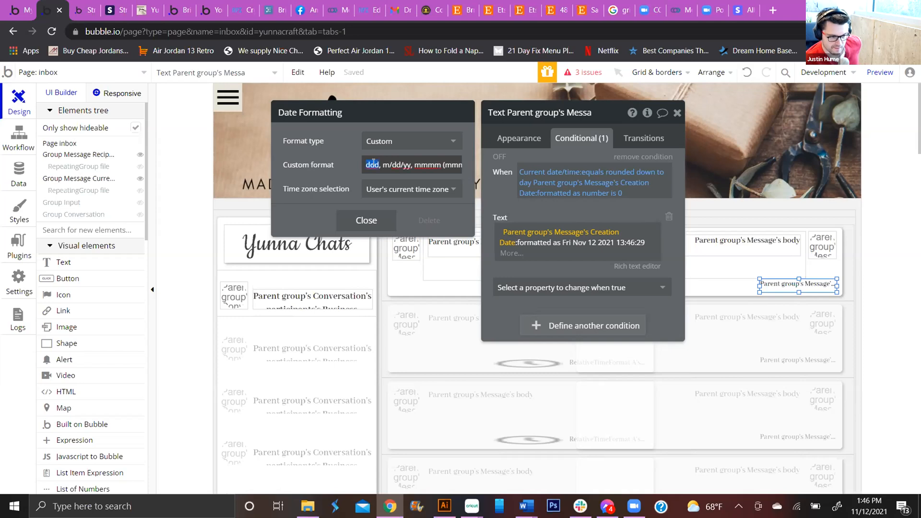
pyautogui.press('BackSpace')
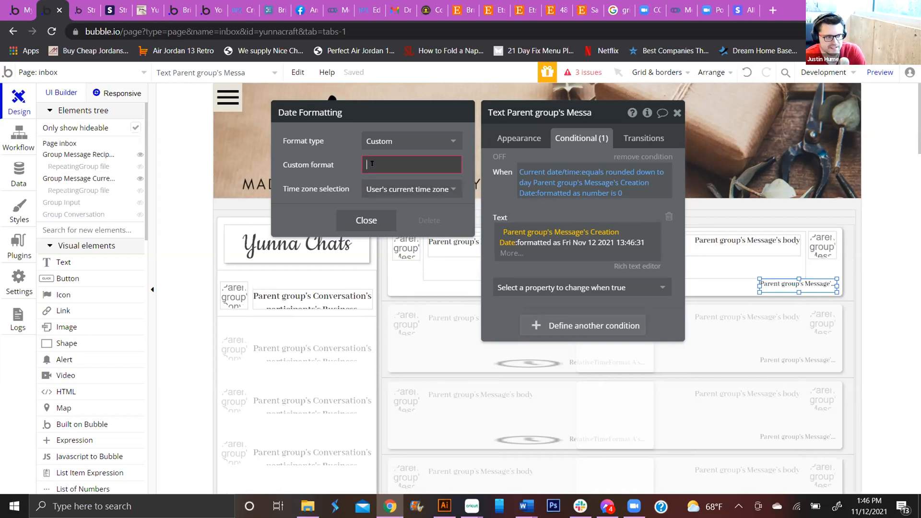
pyautogui.write('ddd')
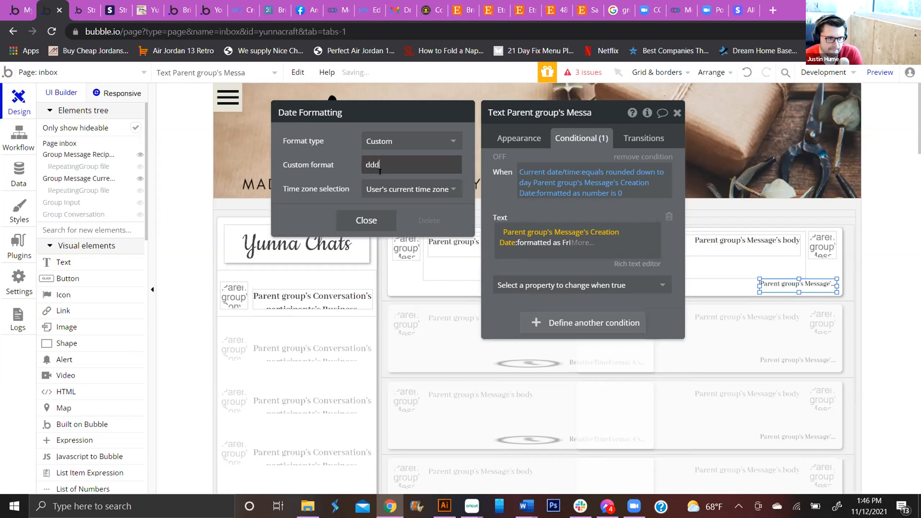
pyautogui.write(';')
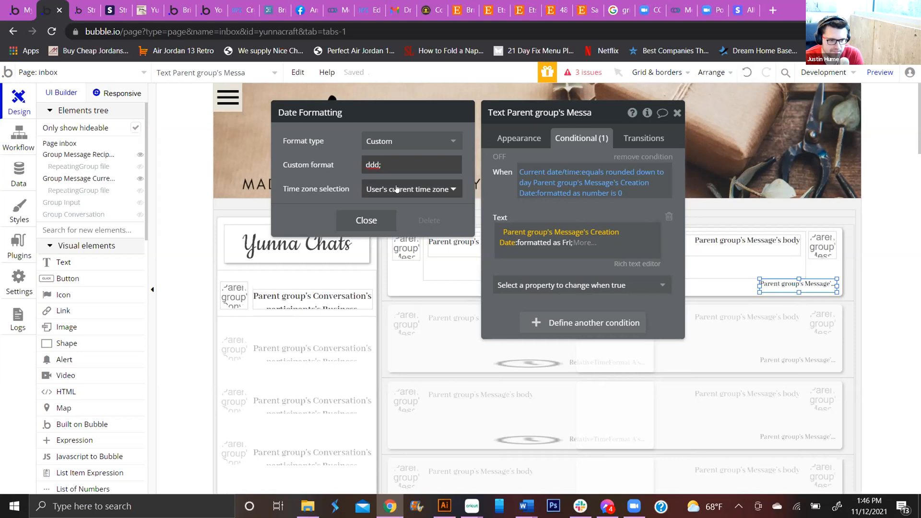
pyautogui.press('BackSpace')
pyautogui.write('d')
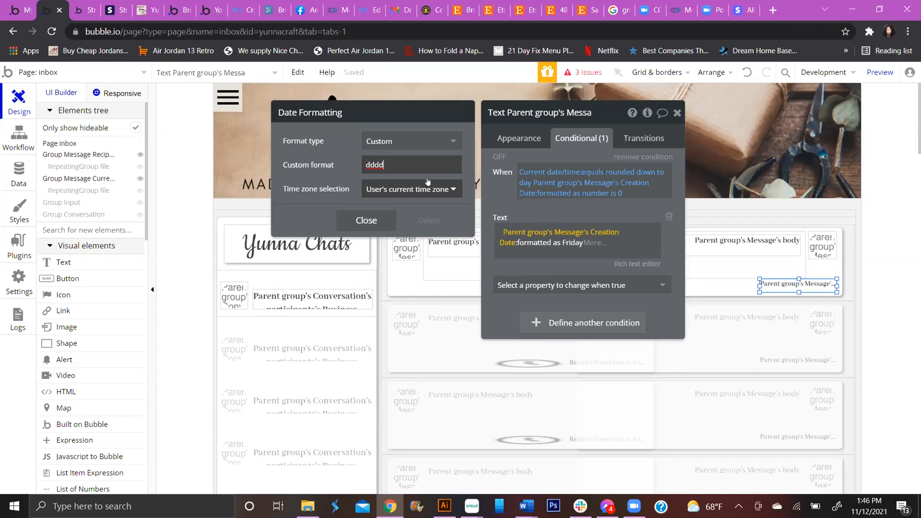
pyautogui.press('BackSpace')
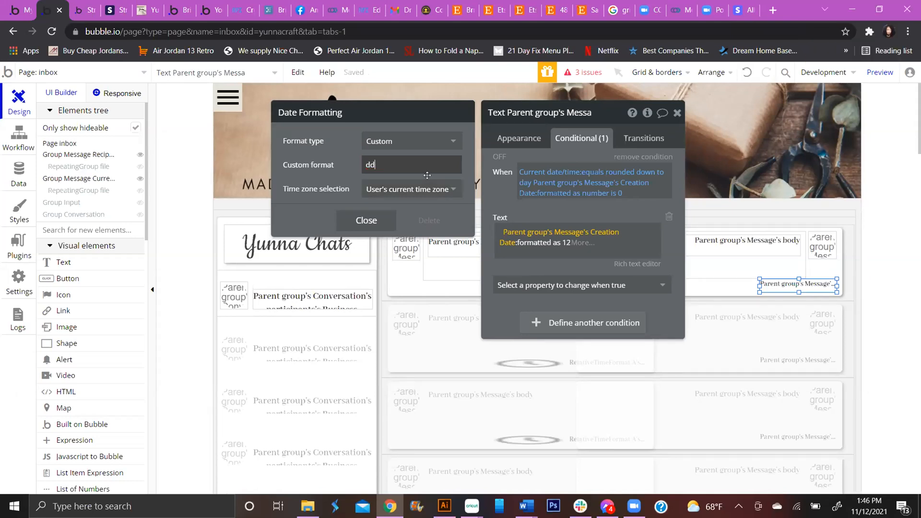
pyautogui.write('d')
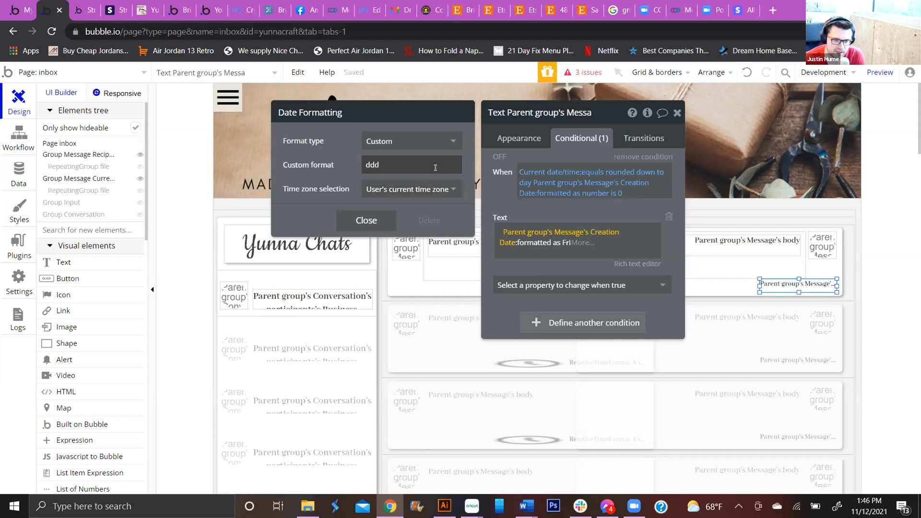
pyautogui.write(',')
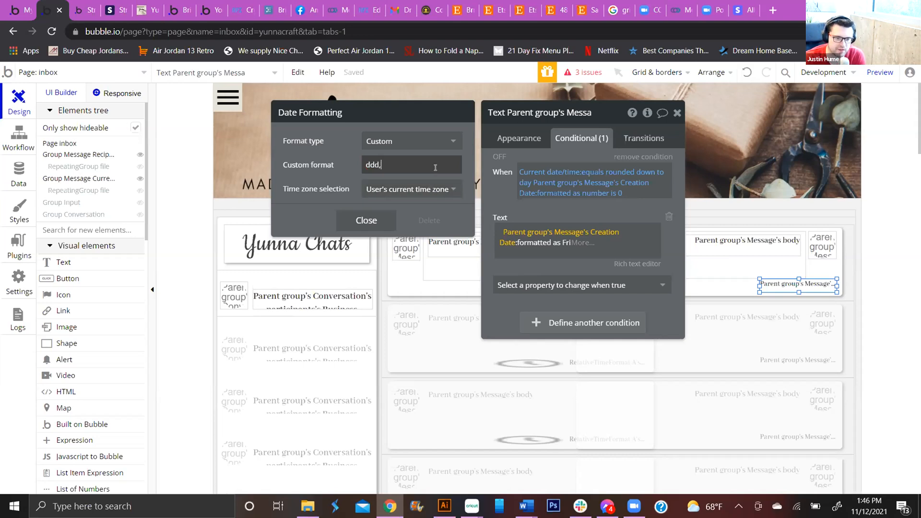
# Step: Extend the custom date format with day, short month and year so it reads "ddd, d mmm yyyy"
pyautogui.click(545, 253)
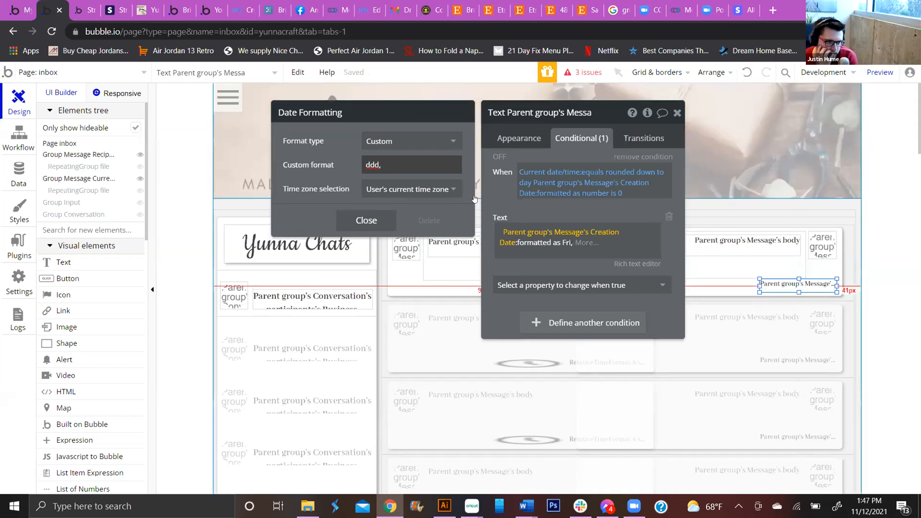
pyautogui.write('d')
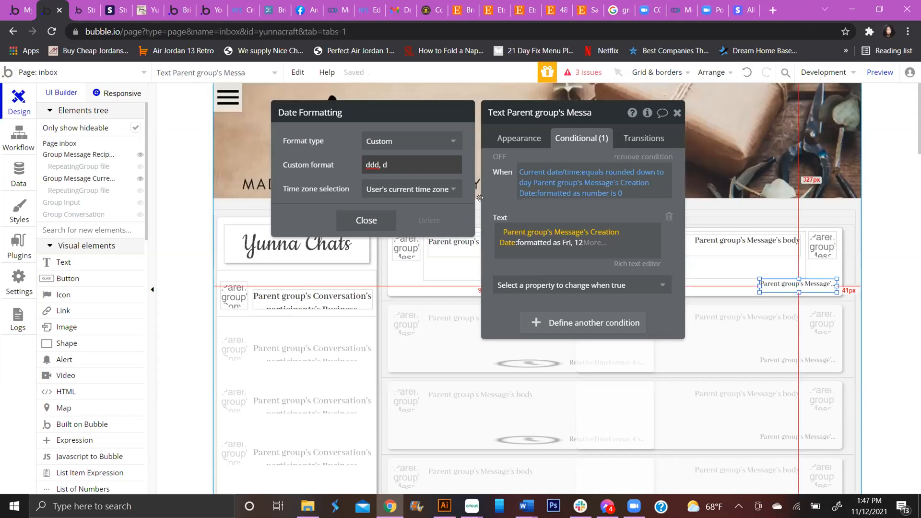
pyautogui.write(',')
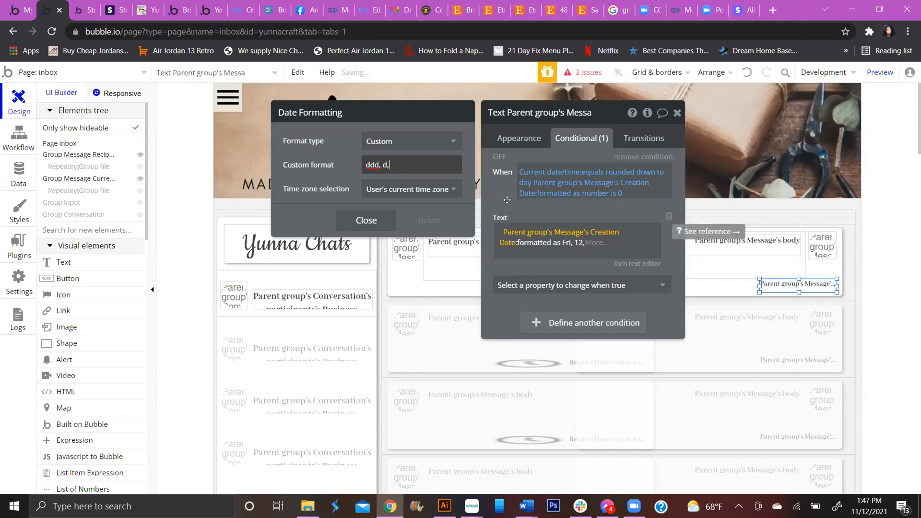
pyautogui.press('BackSpace')
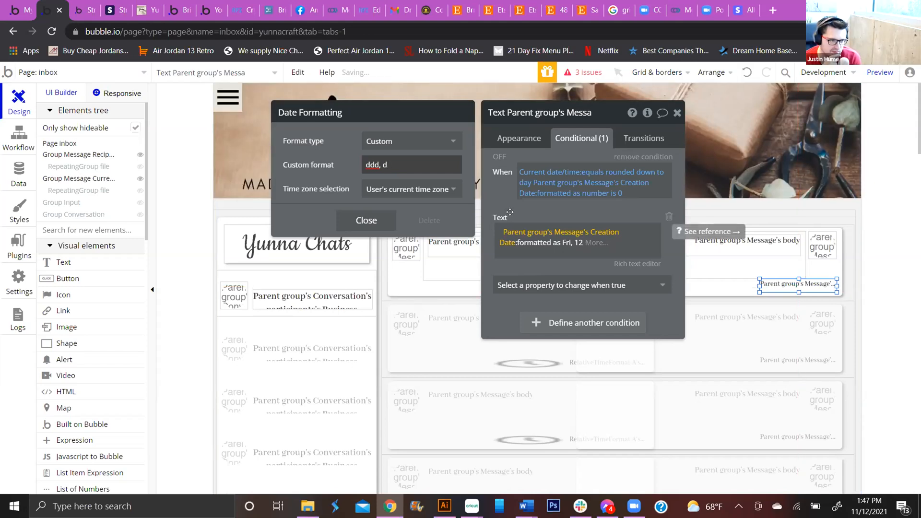
pyautogui.write('m')
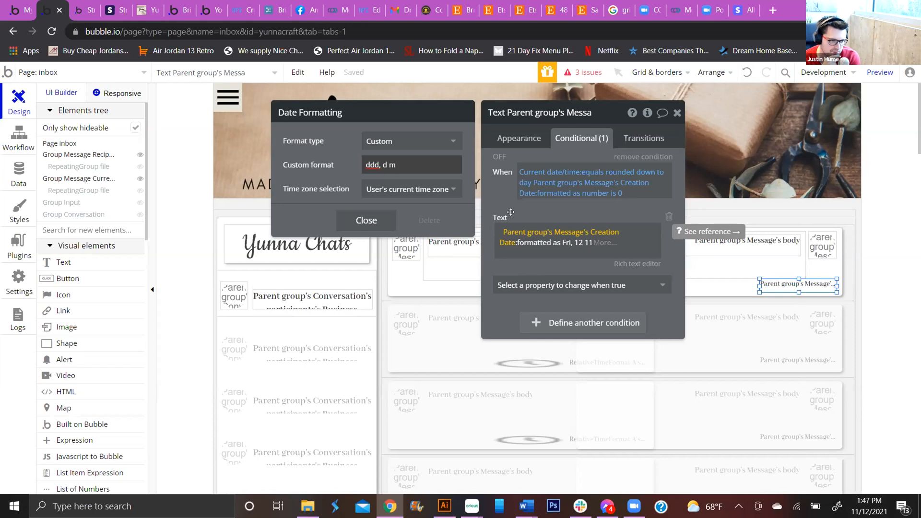
pyautogui.write('m')
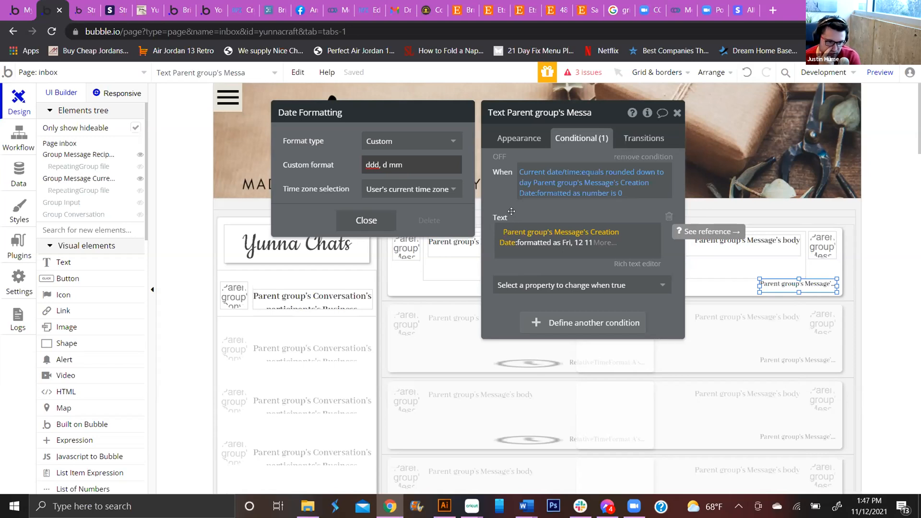
pyautogui.write('m')
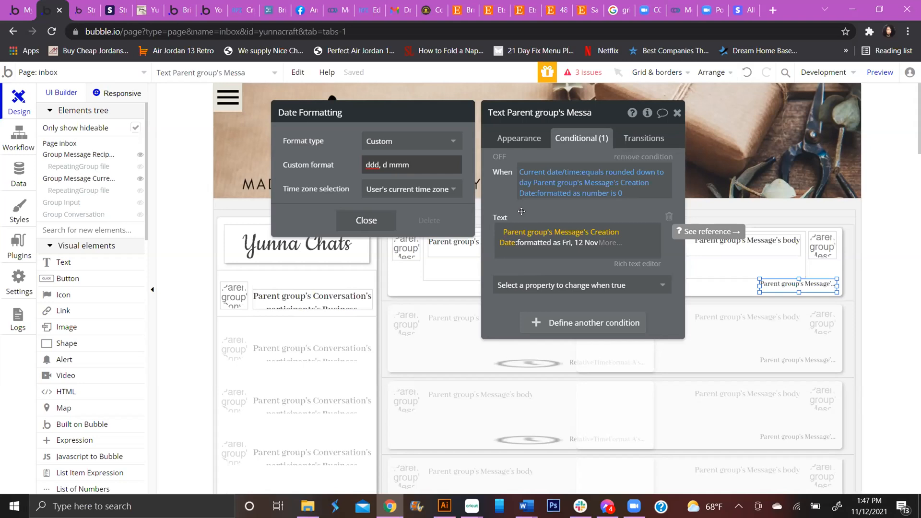
pyautogui.write('yyyy')
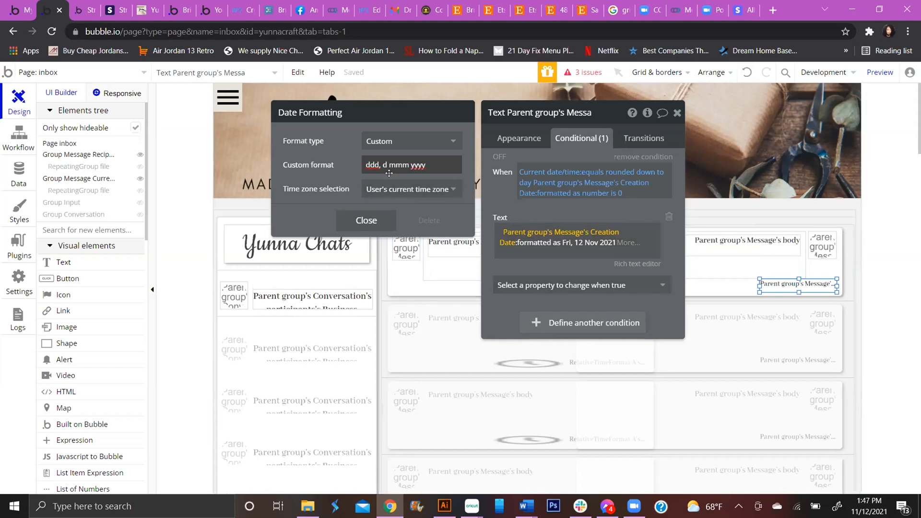
pyautogui.click(342, 176)
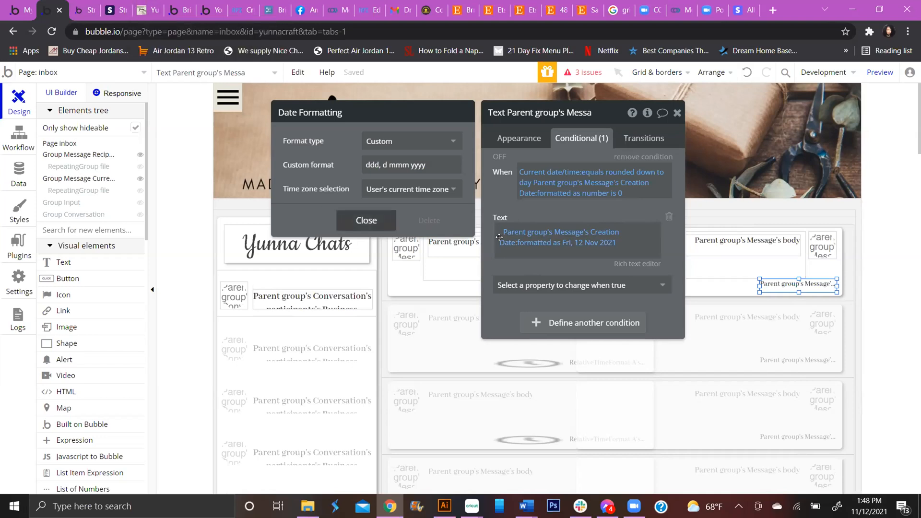
# Step: Copy the timestamp text into Group Message Recipient and place it near the lower edge of the message card
pyautogui.click(791, 283)
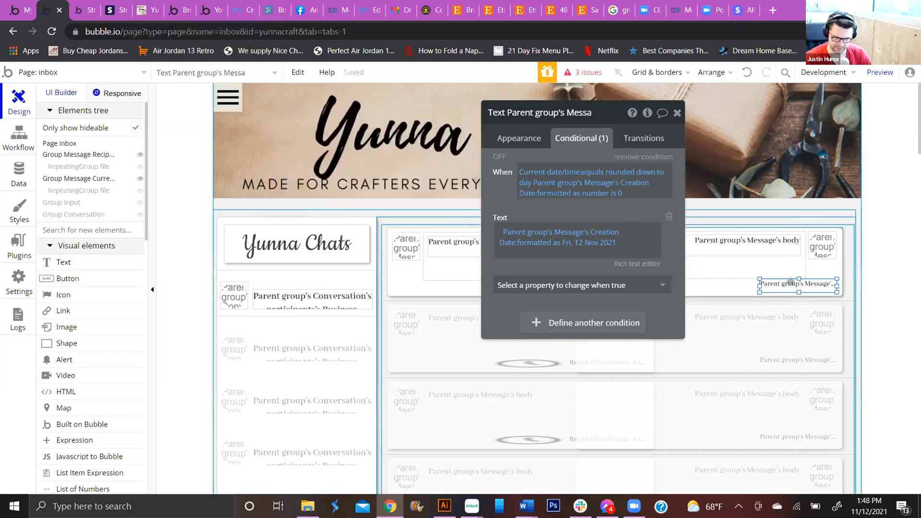
pyautogui.rightClick(790, 283)
pyautogui.click(812, 252)
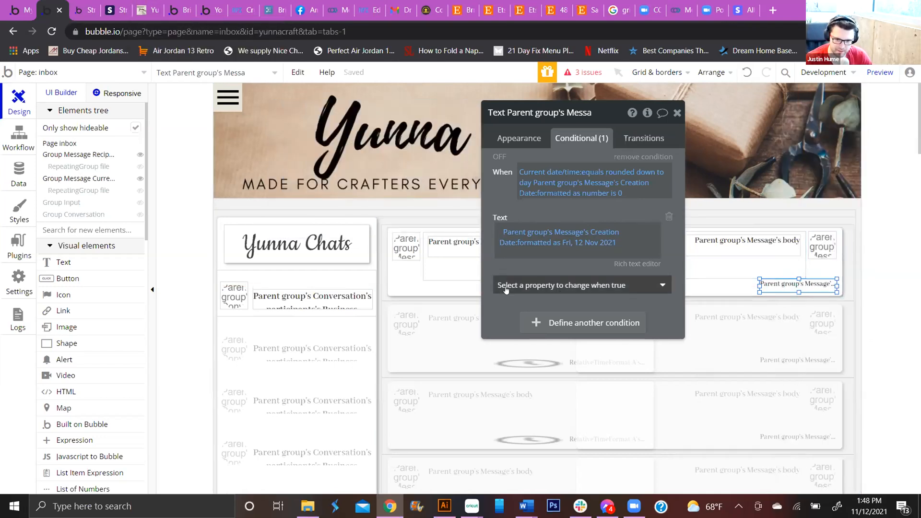
pyautogui.click(456, 282)
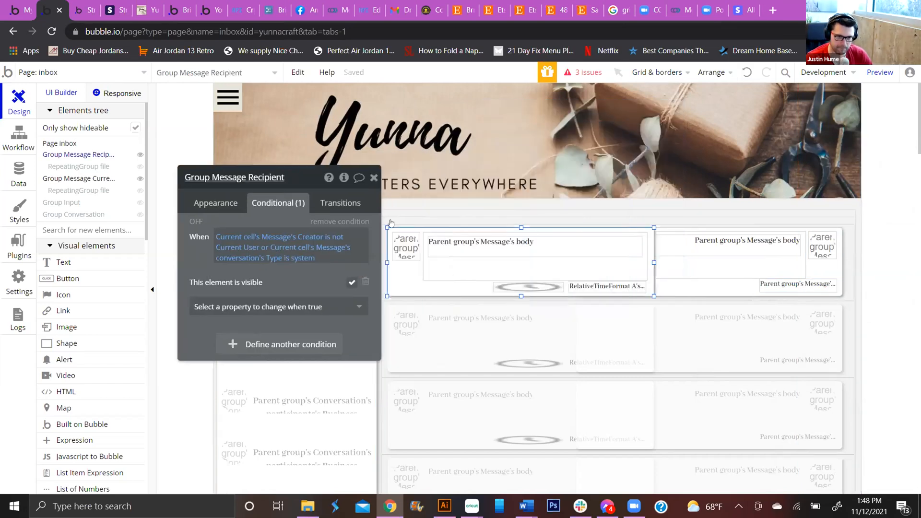
pyautogui.rightClick(472, 284)
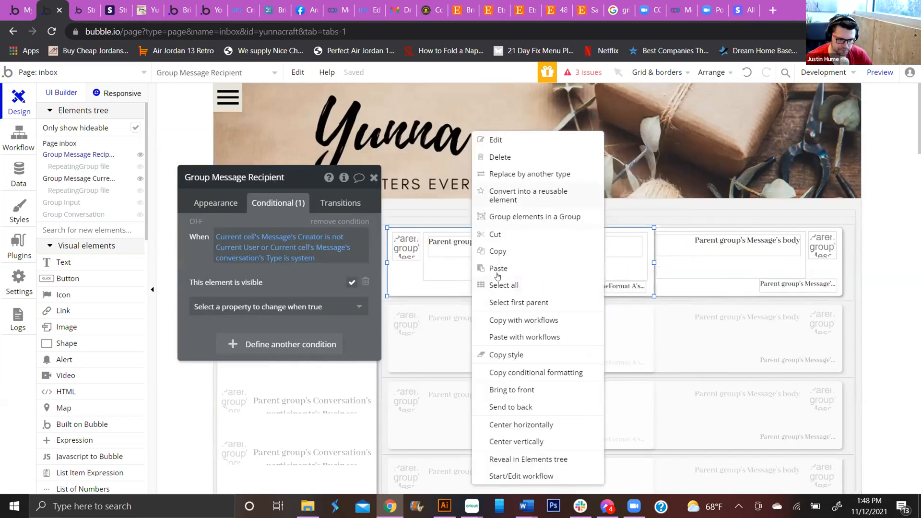
pyautogui.click(498, 268)
pyautogui.moveTo(436, 232); pyautogui.dragTo(455, 283)
# Step: Switch to the inbox preview and open the first Yunna System Message conversation to check its timestamp
pyautogui.click(137, 11)
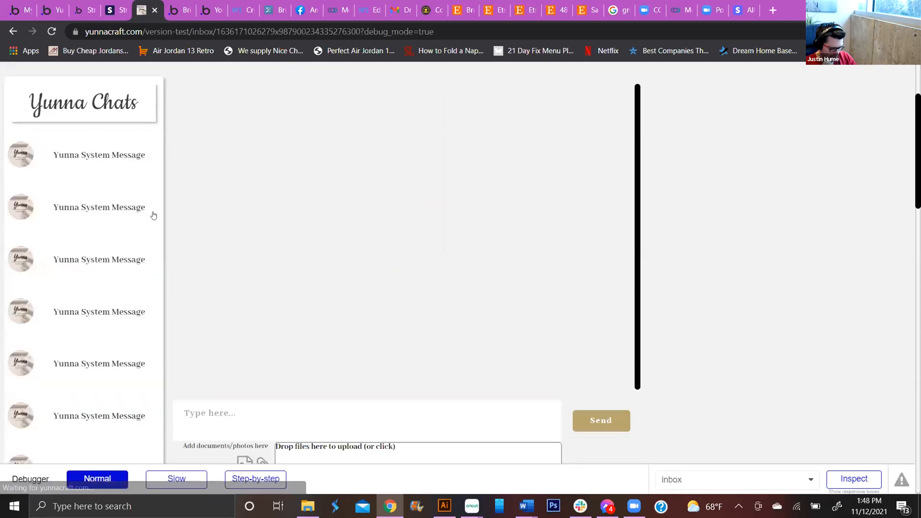
pyautogui.click(127, 174)
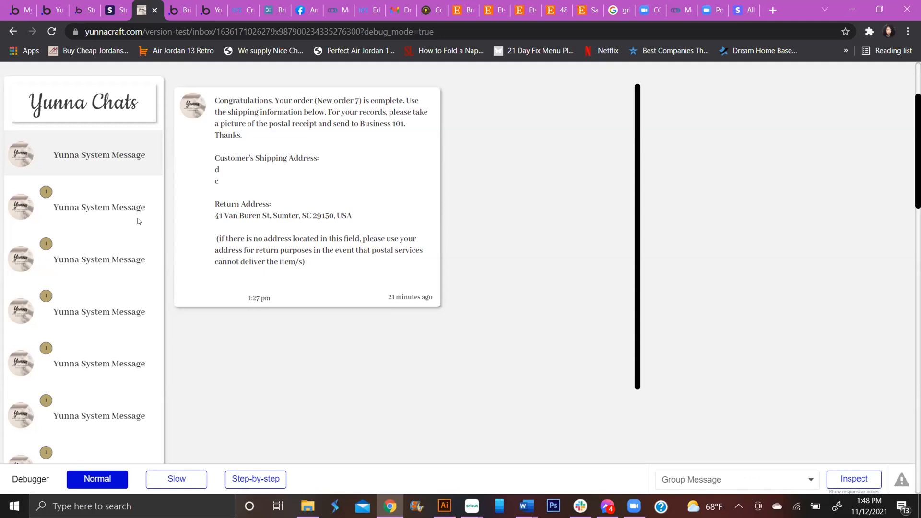
# Step: Compare the timestamps in the first and second Yunna System Message conversations in the inbox preview
pyautogui.click(121, 211)
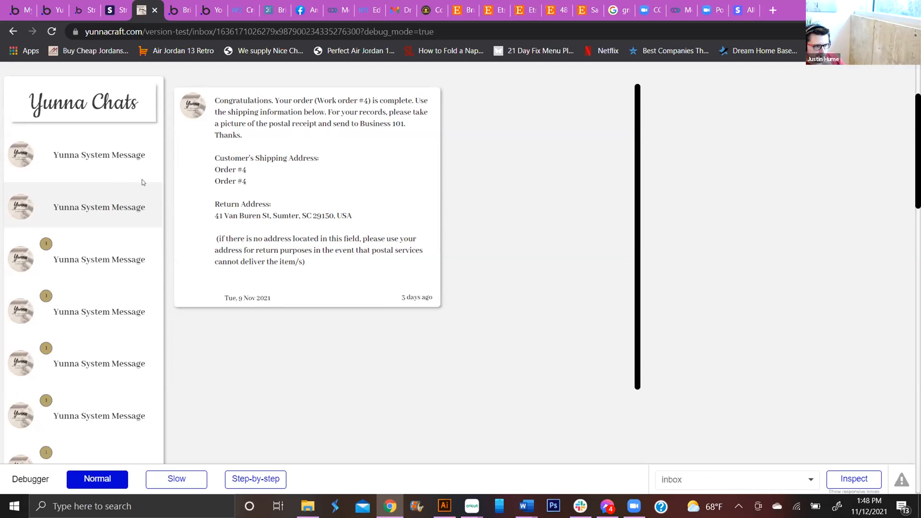
pyautogui.click(119, 157)
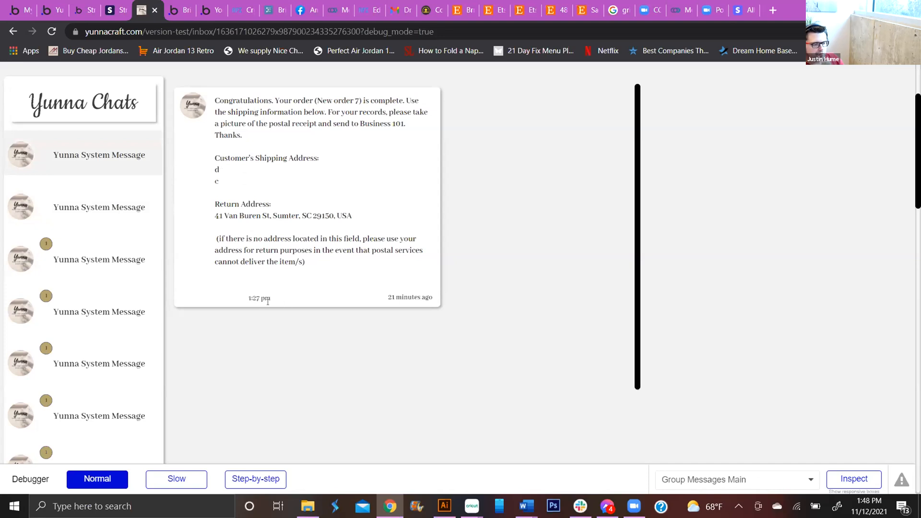
pyautogui.click(120, 214)
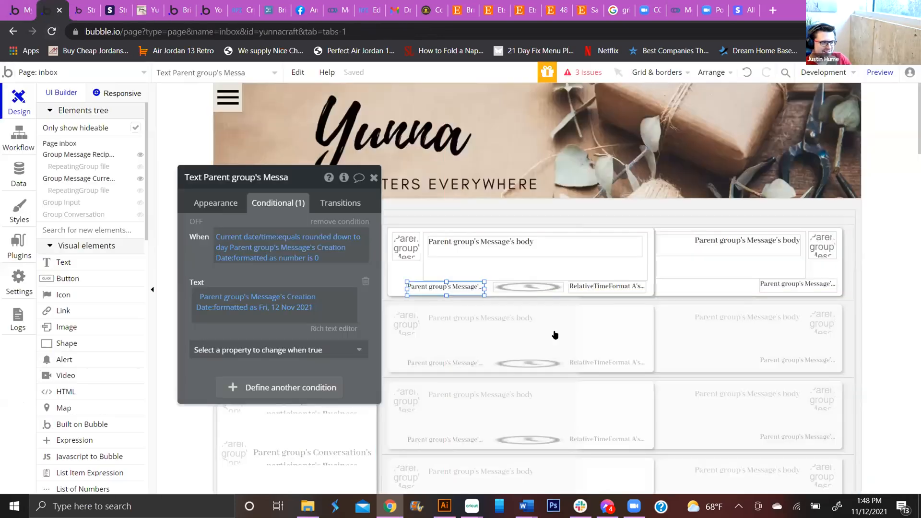
# Step: Return to the inbox page editor and append the hour code "h" to the conditional timestamp's custom date format
pyautogui.click(53, 9)
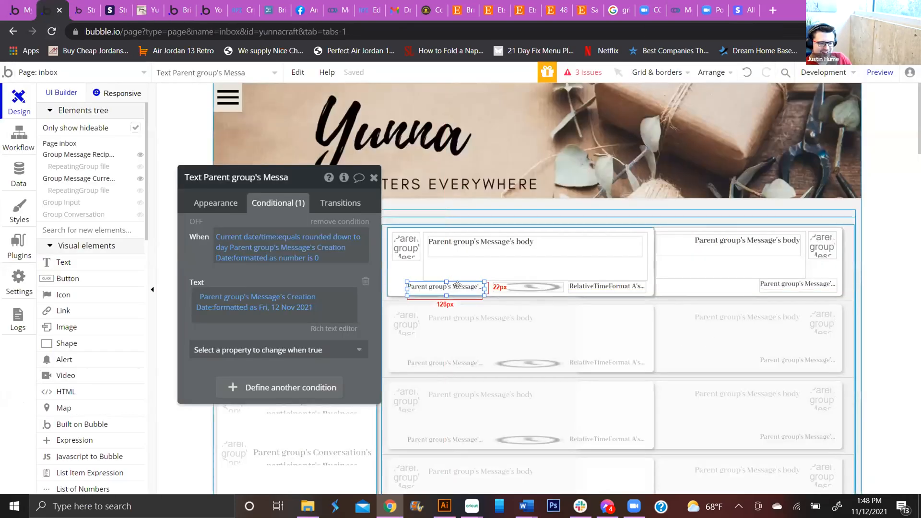
pyautogui.click(281, 313)
pyautogui.click(293, 313)
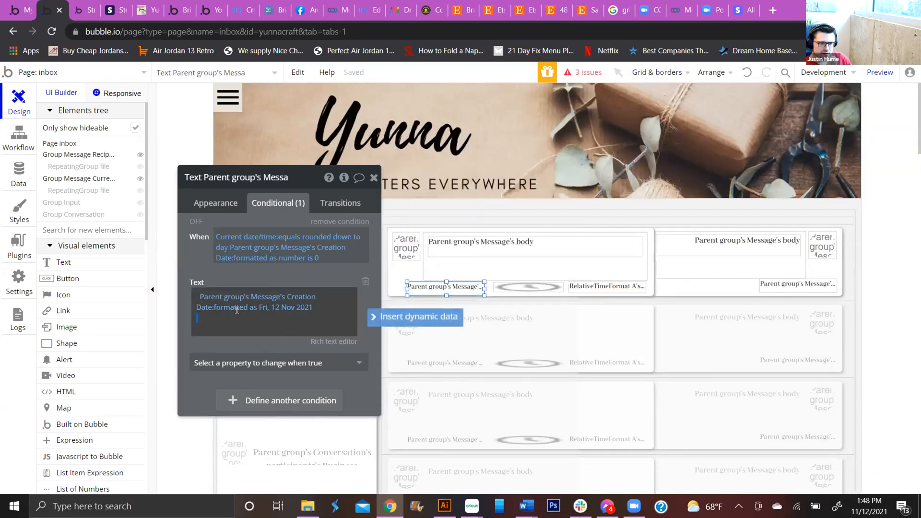
pyautogui.click(294, 313)
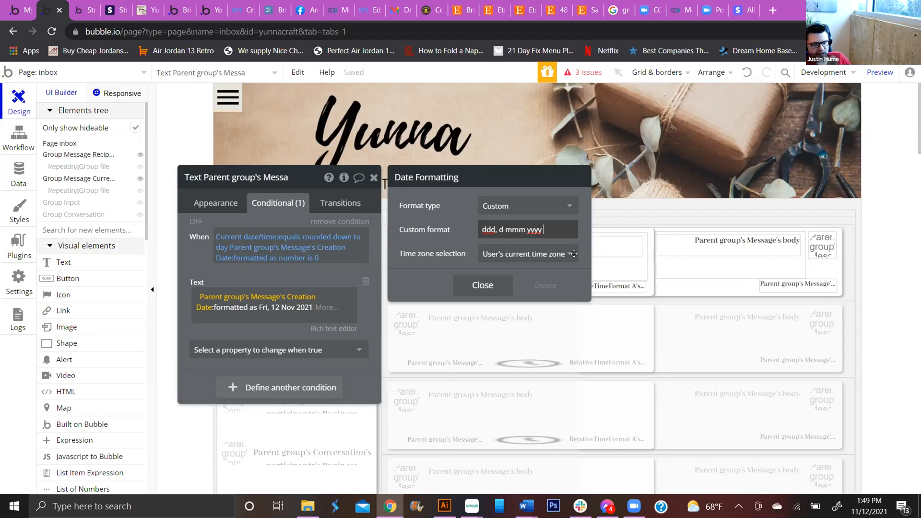
pyautogui.write('h')
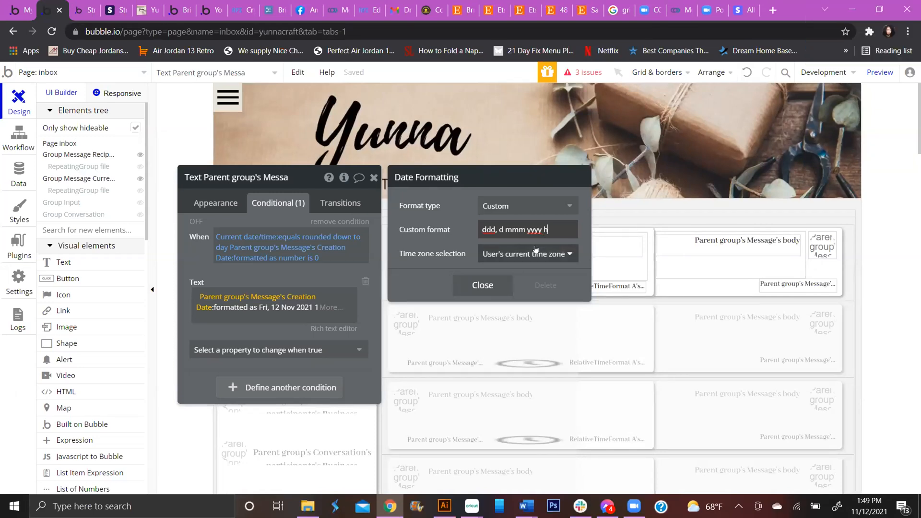
pyautogui.write('h')
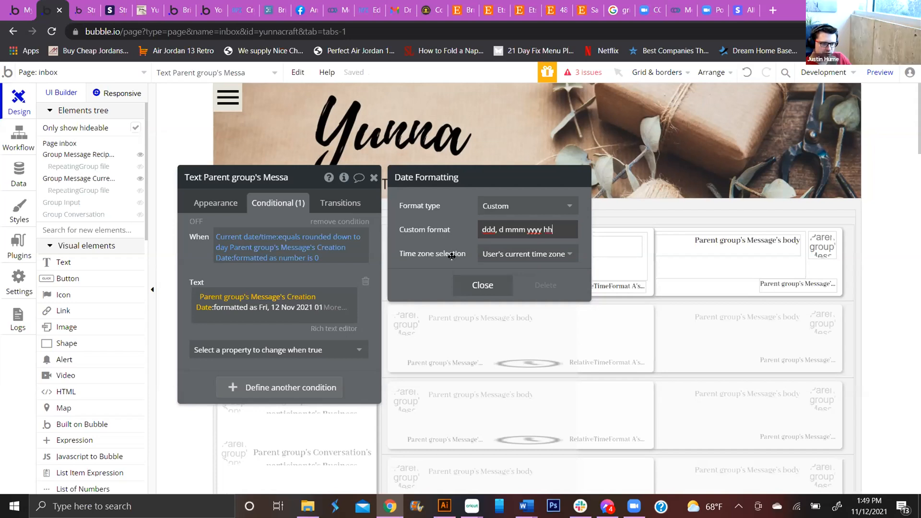
pyautogui.press('BackSpace')
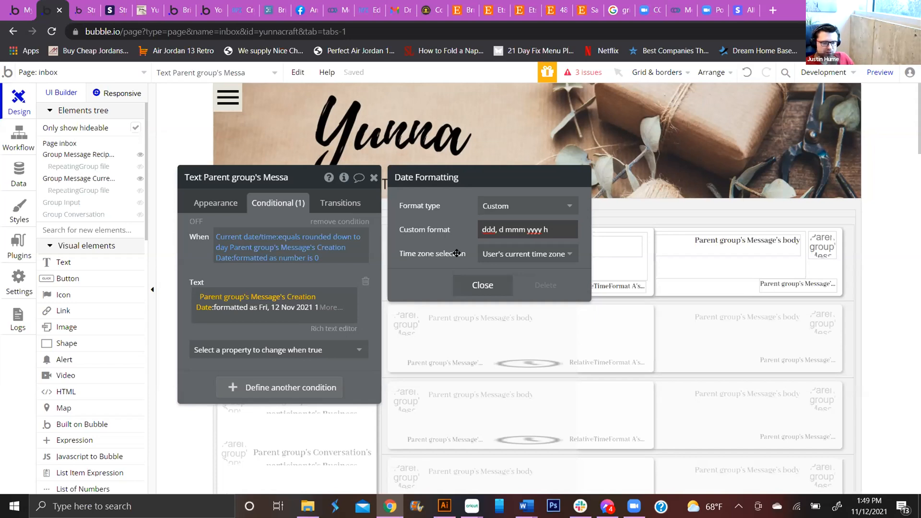
pyautogui.press('BackSpace')
pyautogui.write('H')
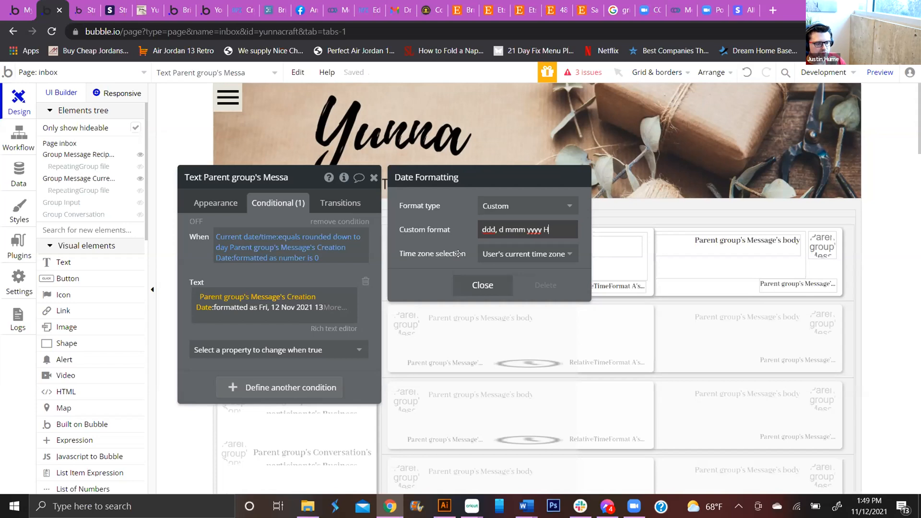
pyautogui.press('BackSpace')
pyautogui.write('h')
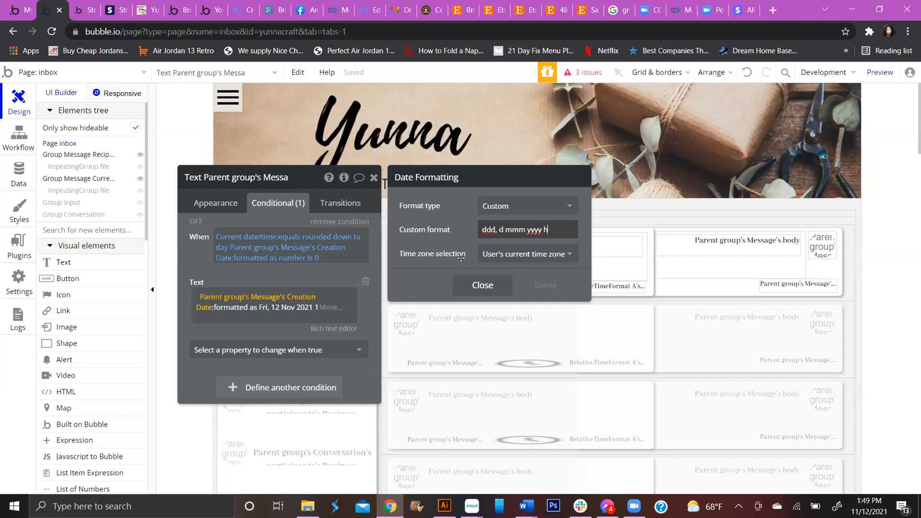
# Step: Add minutes and the am/pm code so the custom date format reads "ddd, d mmm yyyy h:M tt", and close the date formatting settings
pyautogui.write(';')
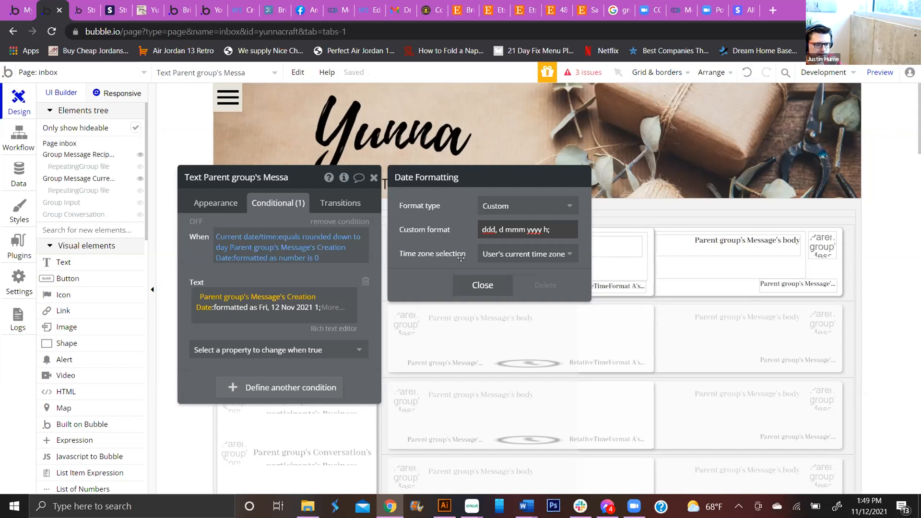
pyautogui.press('BackSpace')
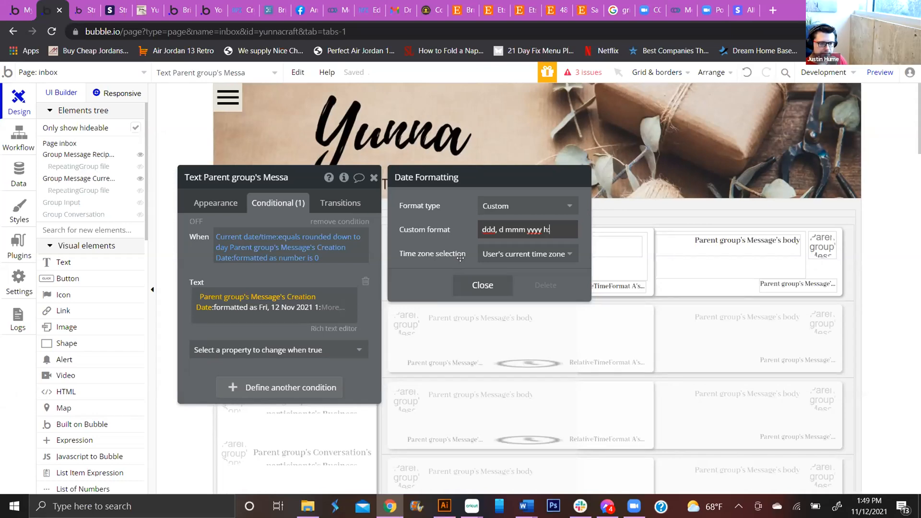
pyautogui.write(':M')
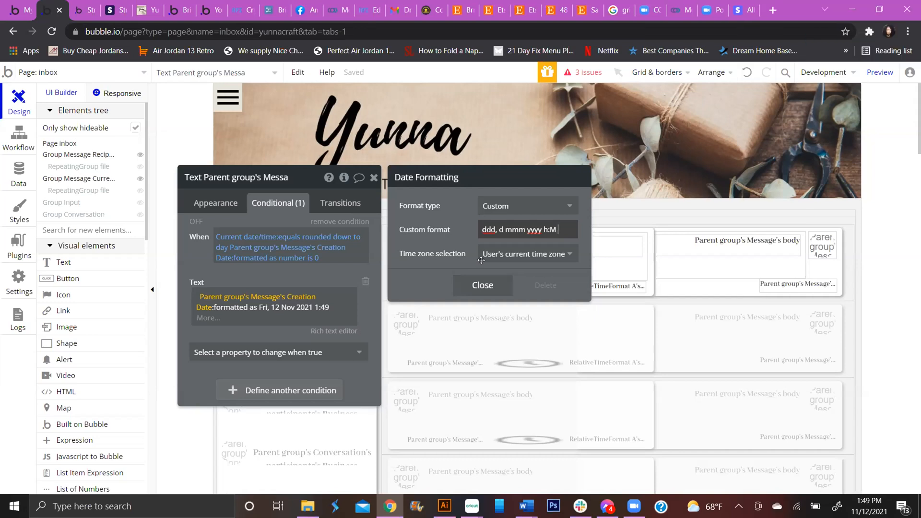
pyautogui.write('tt')
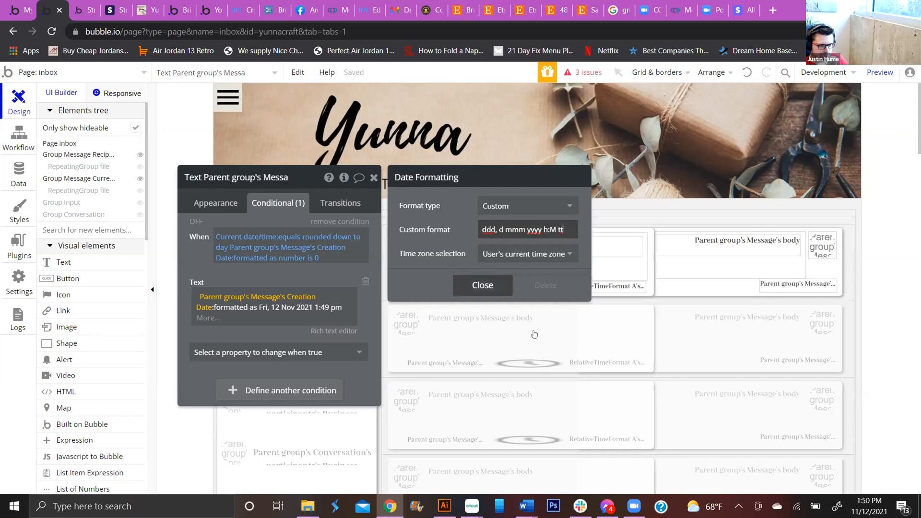
pyautogui.click(475, 284)
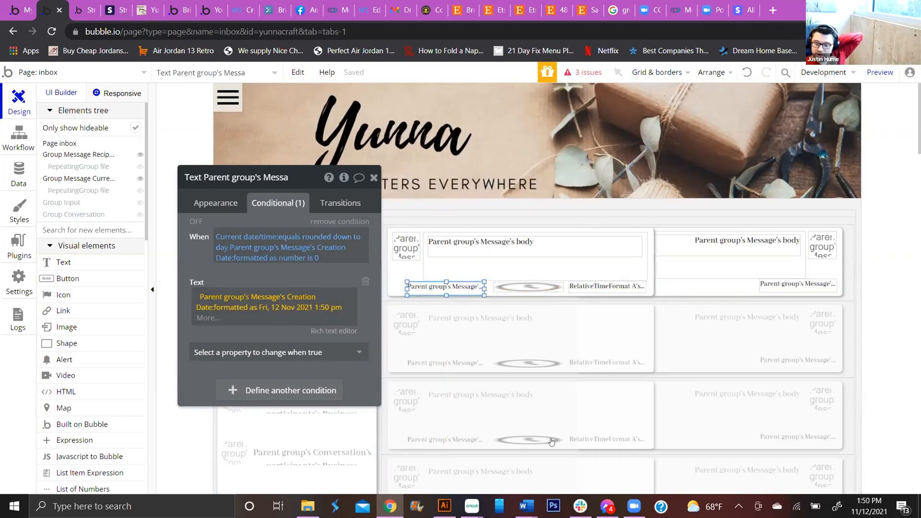
# Step: Switch to the inbox preview and refresh it to load the latest version of the page
pyautogui.click(142, 10)
pyautogui.click(138, 73)
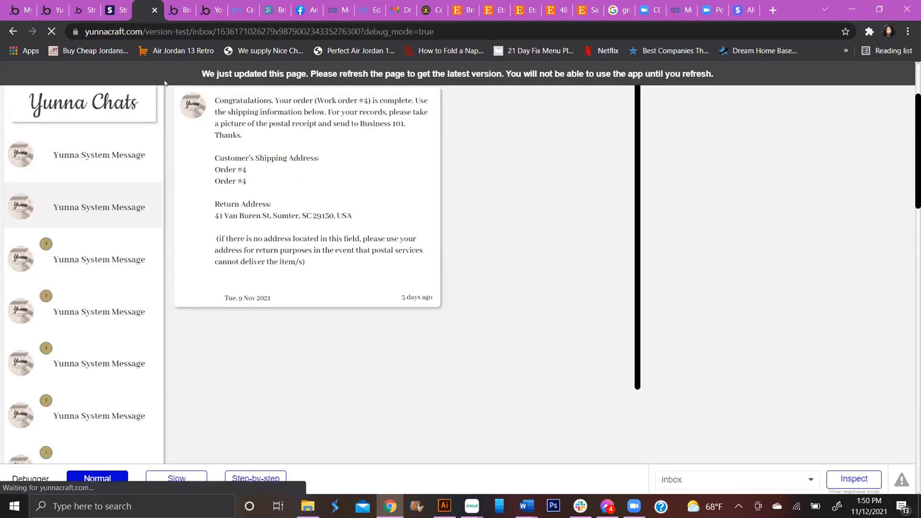